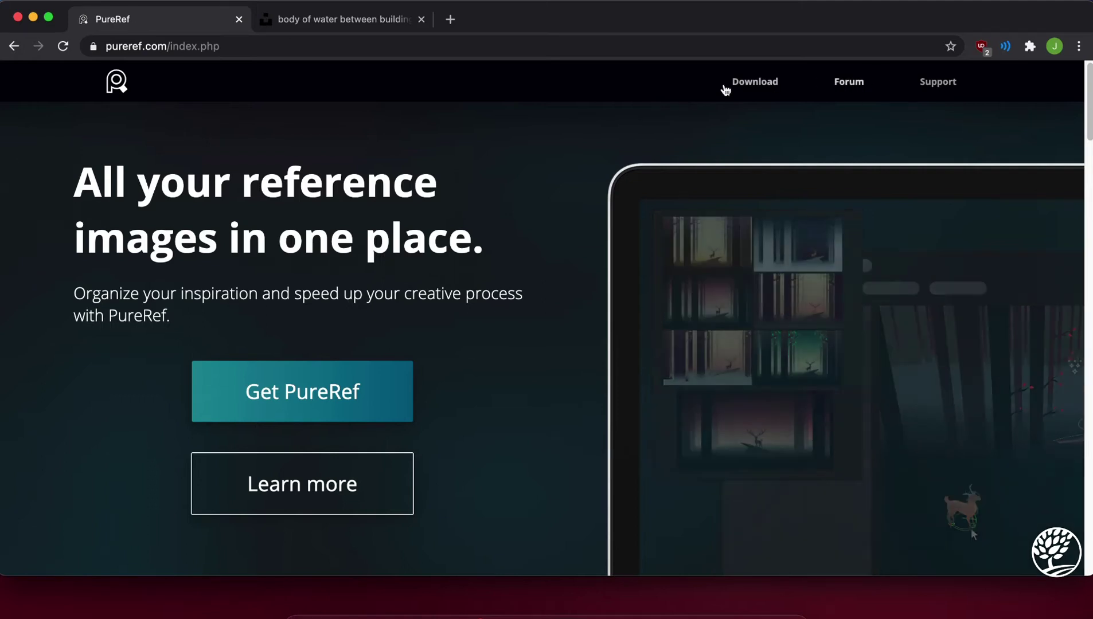
- Go to the PureRef download page from the site header
{"action": "left_click", "coordinate": [750, 83]}
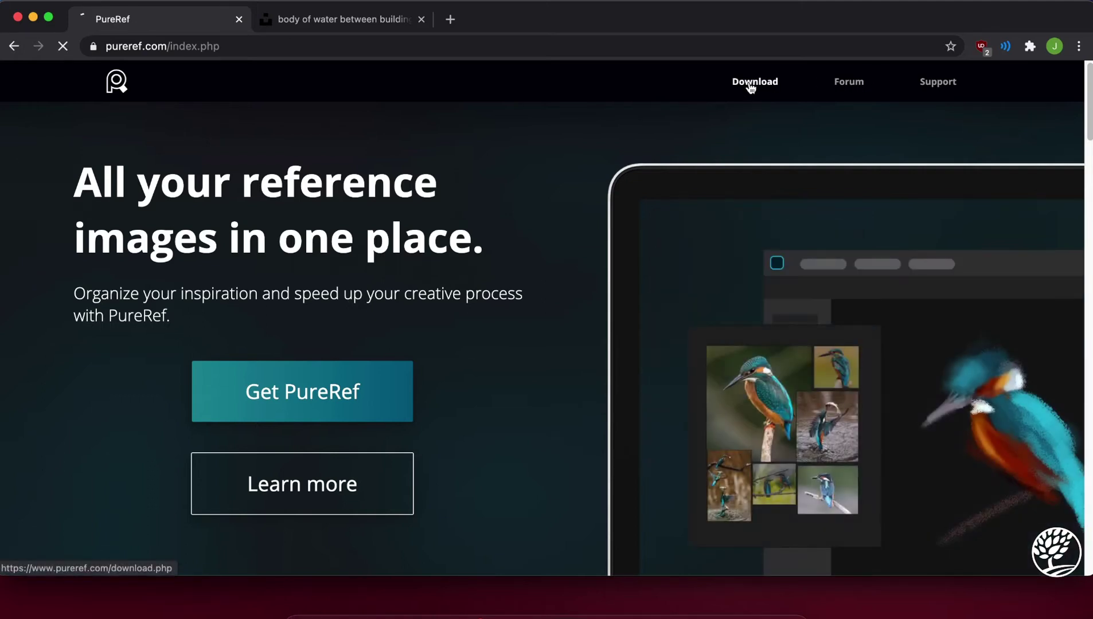
{"action": "scroll", "coordinate": [724, 153], "scroll_direction": "down", "scroll_amount": 5}
{"action": "scroll", "coordinate": [723, 153], "scroll_direction": "down", "scroll_amount": 5}
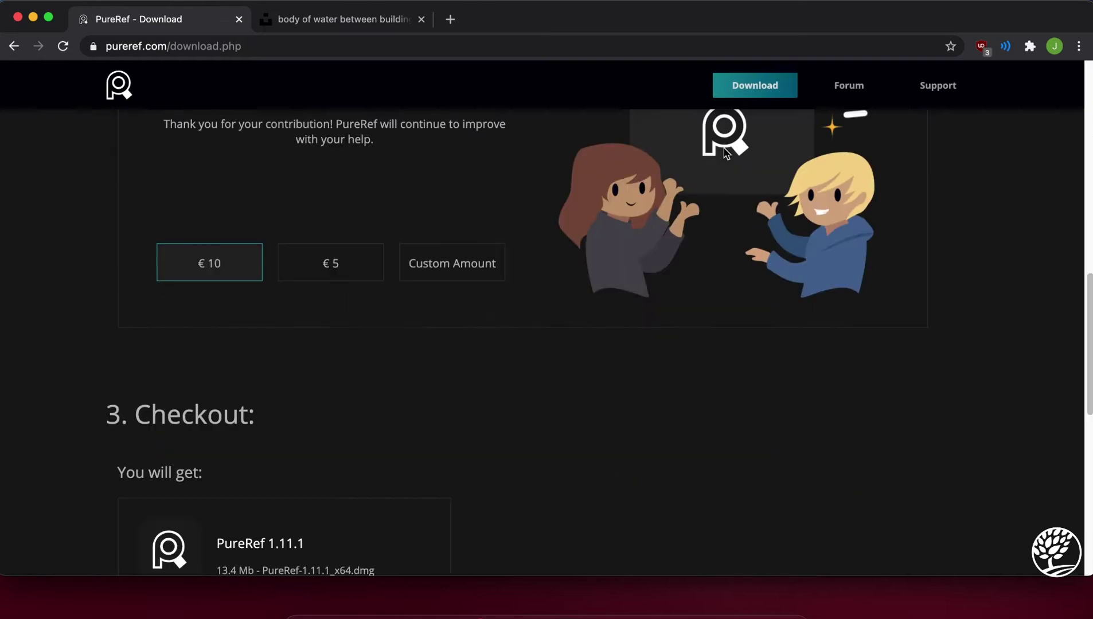
- Enter a custom contribution of €0 so checkout lists PureRef 1.11.1 as Free
{"action": "left_click", "coordinate": [432, 274]}
{"action": "type", "text": "20"}
{"action": "left_click_drag", "start_coordinate": [461, 265], "coordinate": [424, 269]}
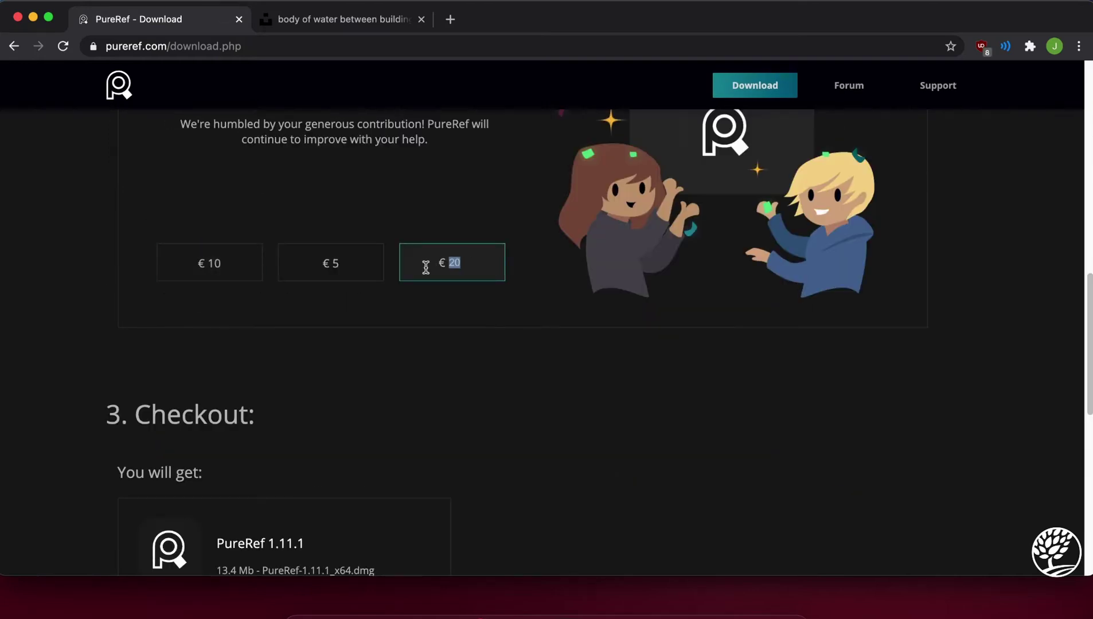
{"action": "type", "text": "0"}
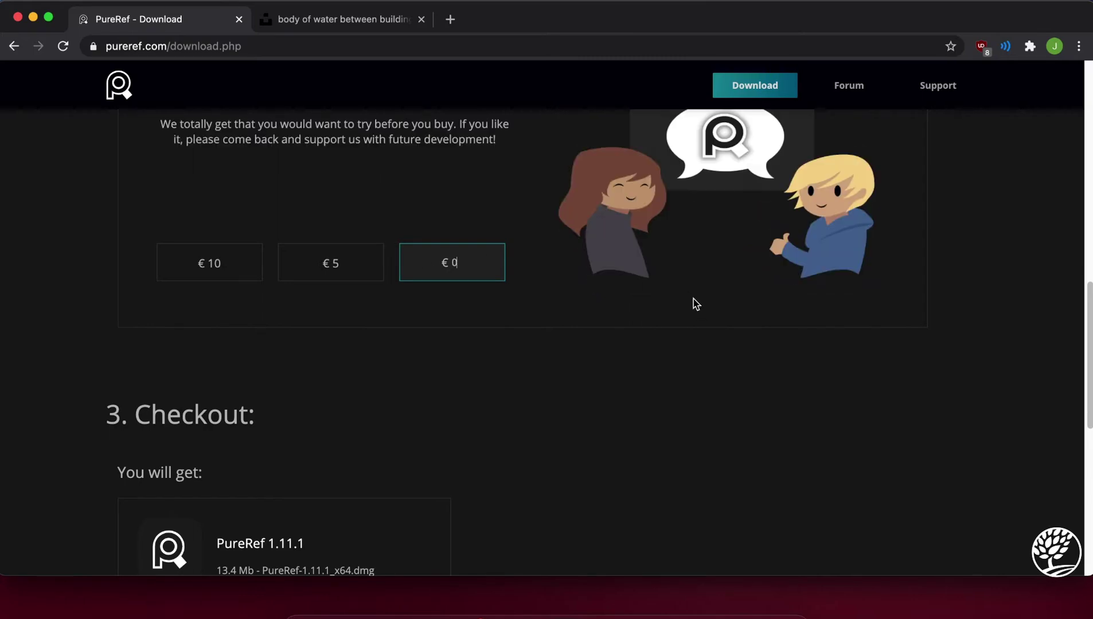
{"action": "scroll", "coordinate": [668, 359], "scroll_direction": "down", "scroll_amount": 3}
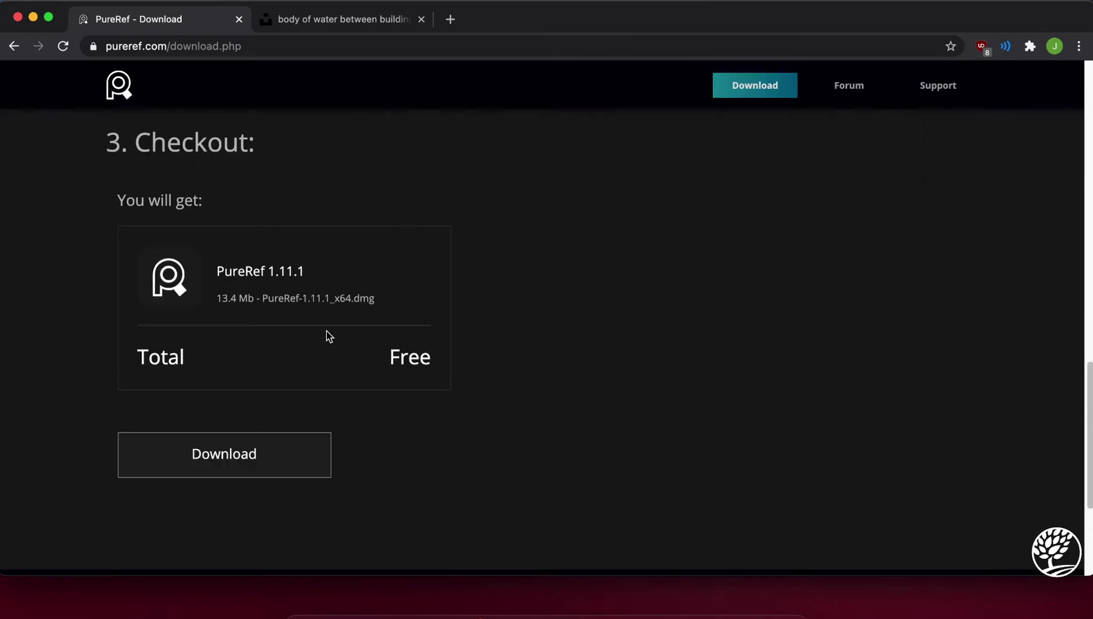
{"action": "scroll", "coordinate": [500, 378], "scroll_direction": "up", "scroll_amount": 5}
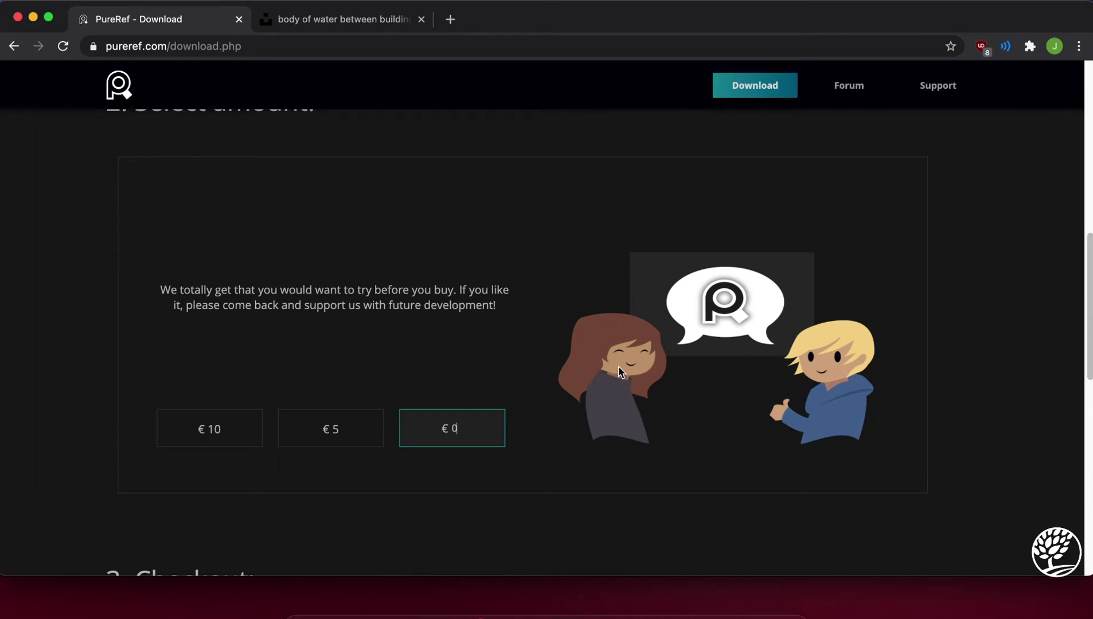
{"action": "scroll", "coordinate": [602, 376], "scroll_direction": "down", "scroll_amount": 5}
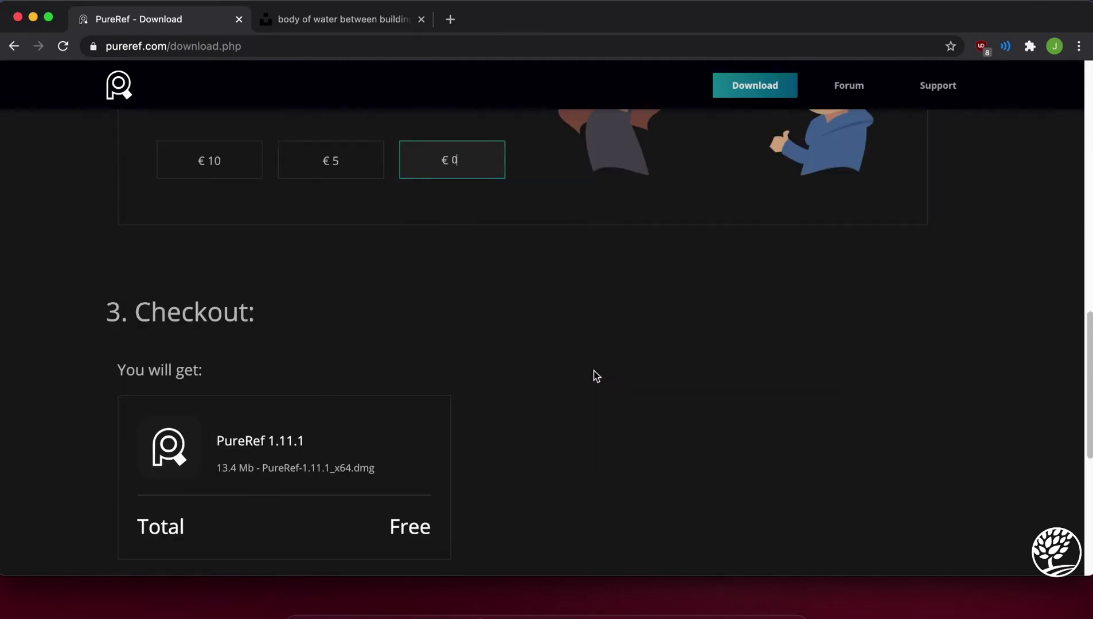
{"action": "scroll", "coordinate": [595, 376], "scroll_direction": "up", "scroll_amount": 10}
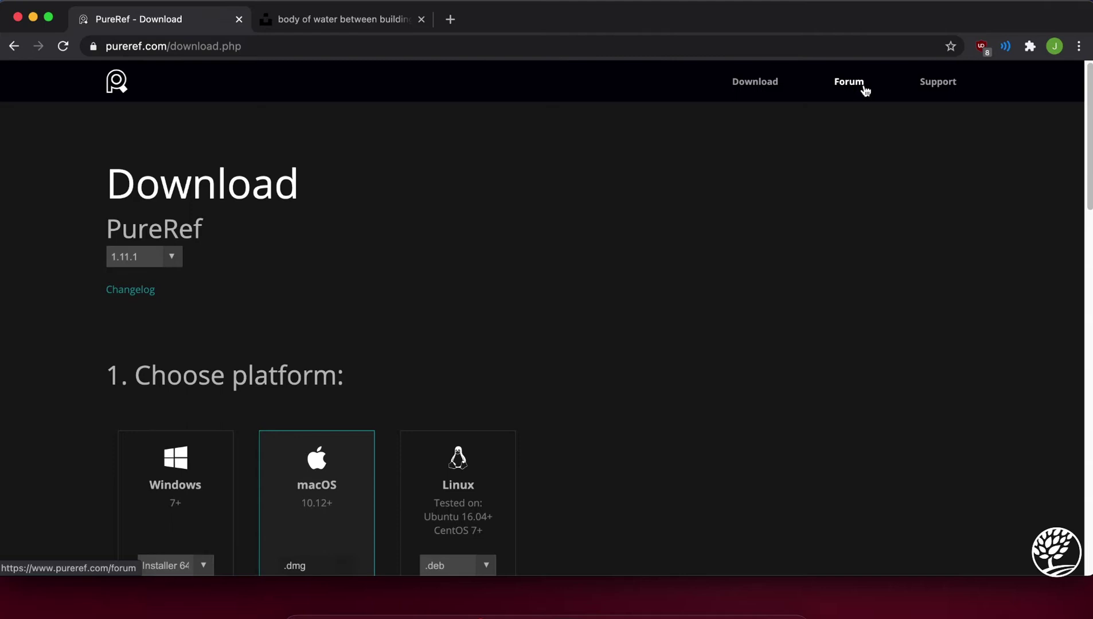
- Open the Support page and scroll through the FAQ to the Default keybindings table
{"action": "left_click", "coordinate": [933, 86]}
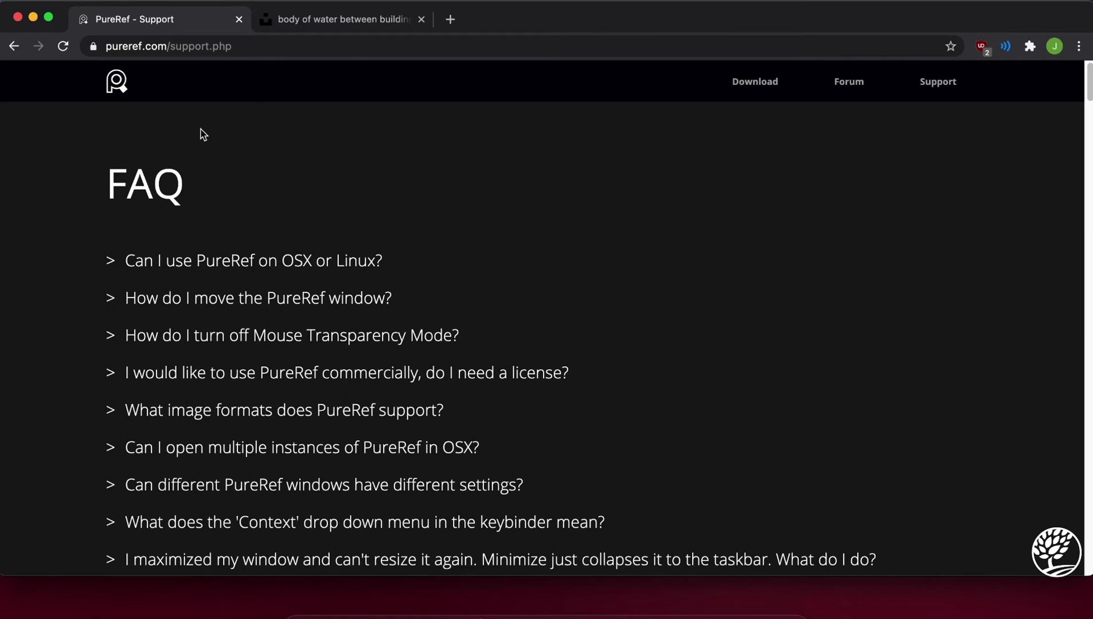
{"action": "scroll", "coordinate": [232, 166], "scroll_direction": "down", "scroll_amount": 8}
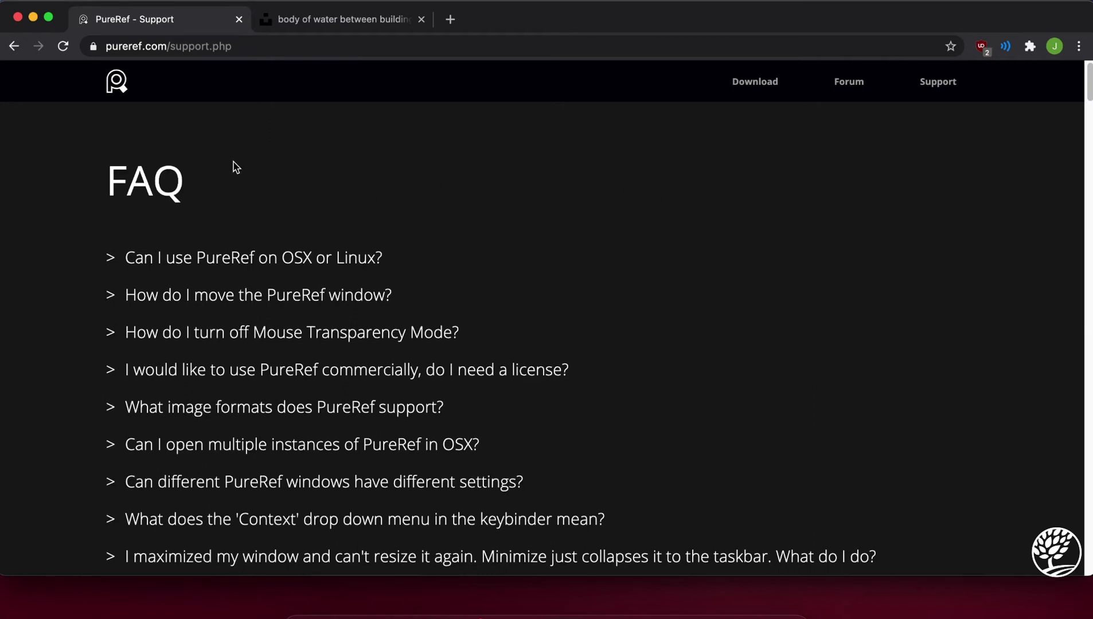
{"action": "scroll", "coordinate": [236, 171], "scroll_direction": "down", "scroll_amount": 4}
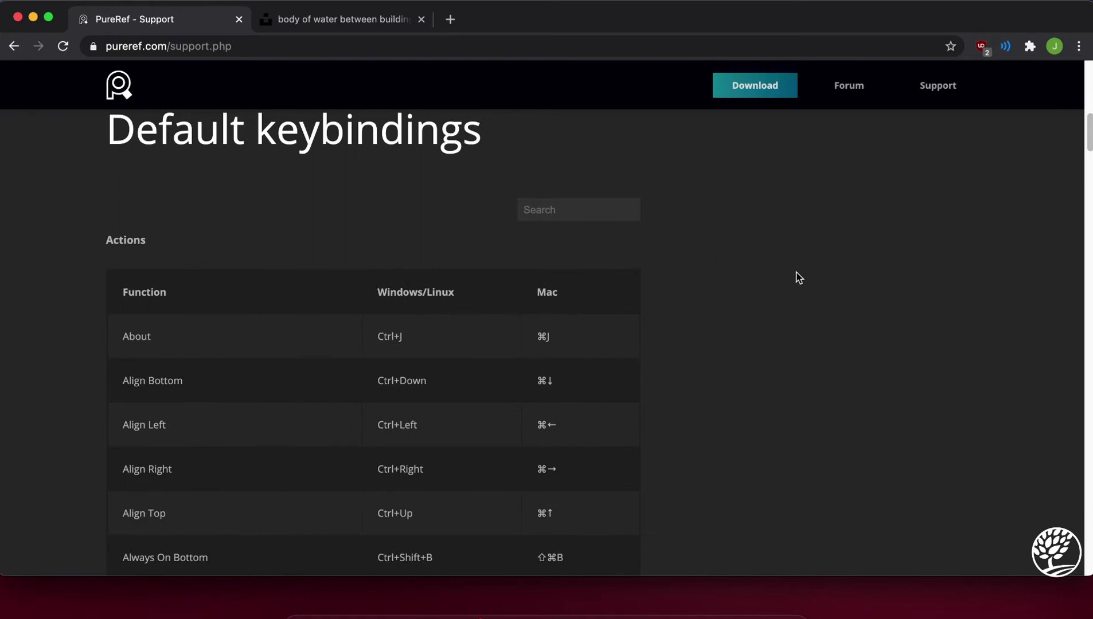
{"action": "scroll", "coordinate": [87, 339], "scroll_direction": "down", "scroll_amount": 5}
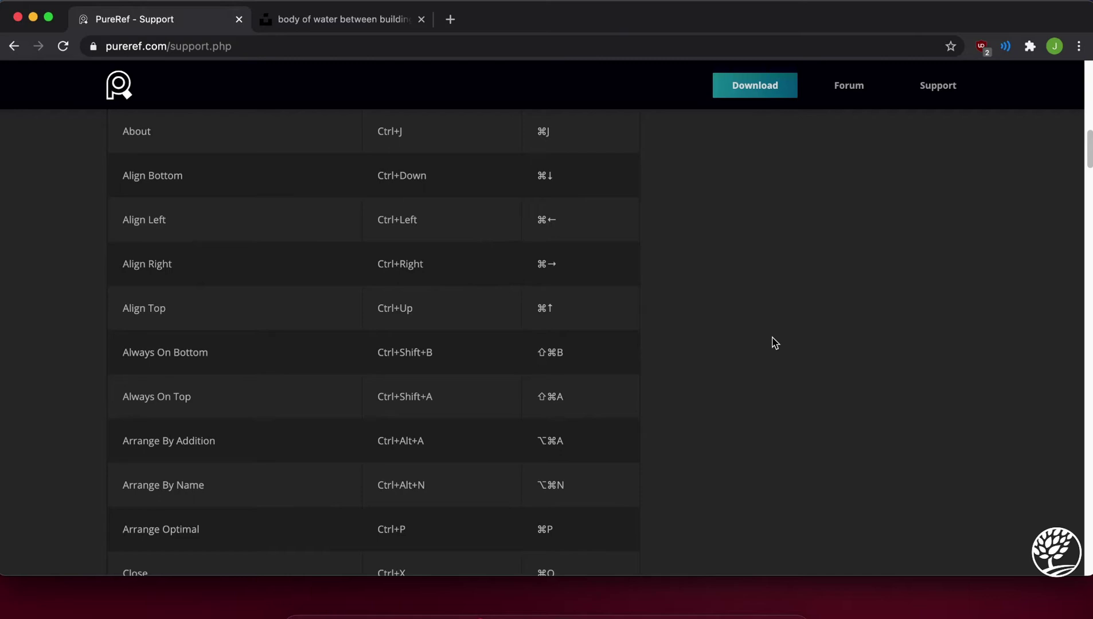
{"action": "scroll", "coordinate": [464, 363], "scroll_direction": "down", "scroll_amount": 2}
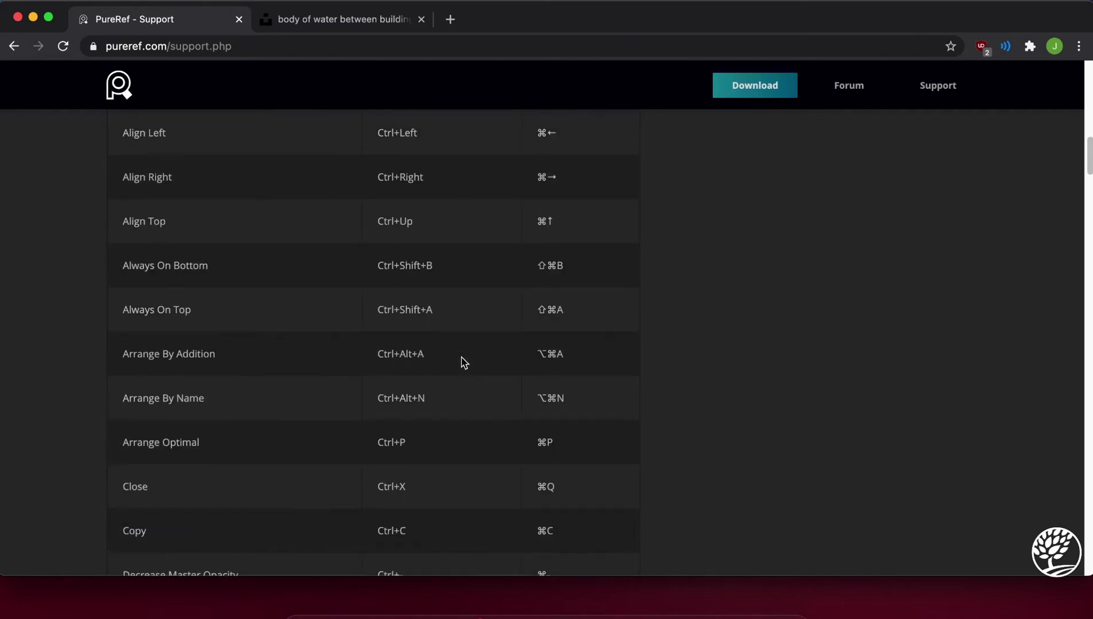
{"action": "scroll", "coordinate": [464, 363], "scroll_direction": "down", "scroll_amount": 9}
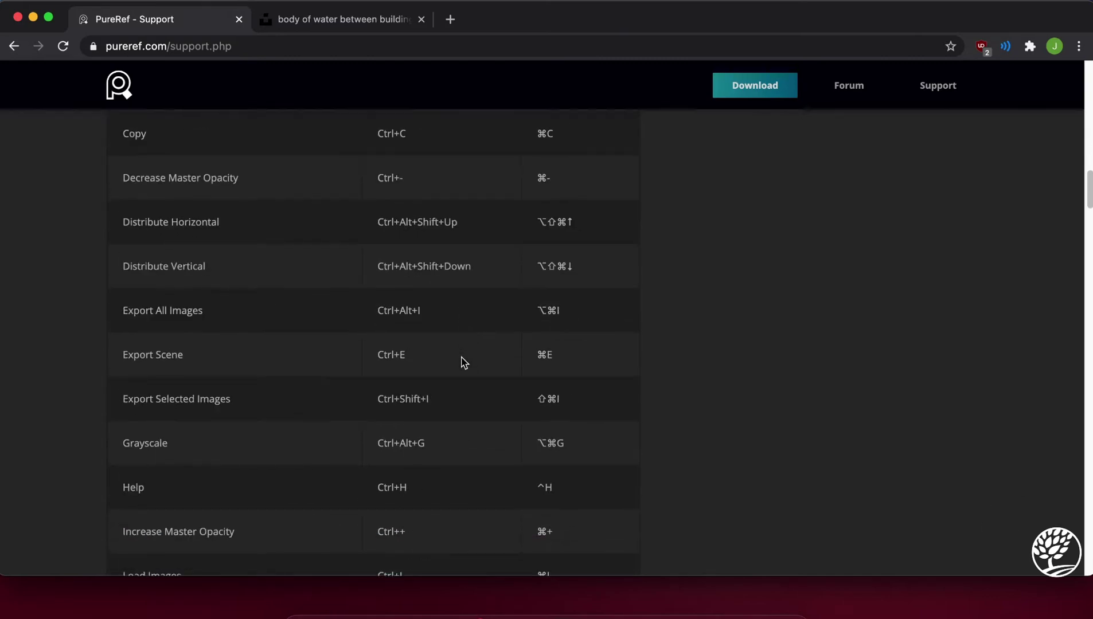
{"action": "scroll", "coordinate": [473, 364], "scroll_direction": "down", "scroll_amount": 1}
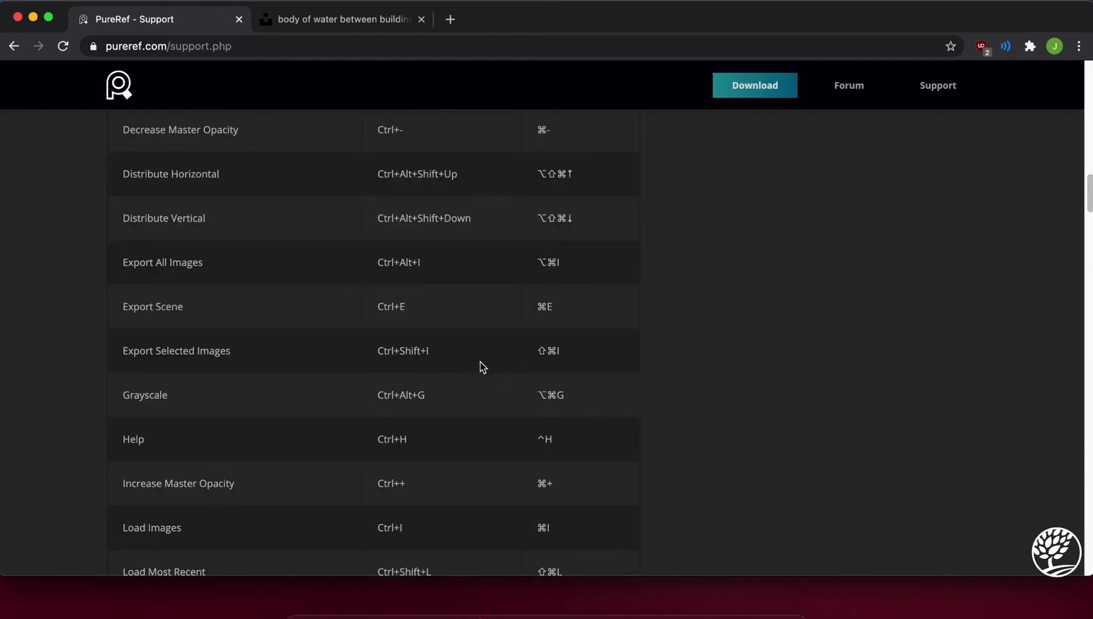
{"action": "scroll", "coordinate": [483, 367], "scroll_direction": "down", "scroll_amount": 4}
{"action": "scroll", "coordinate": [483, 367], "scroll_direction": "down", "scroll_amount": 5}
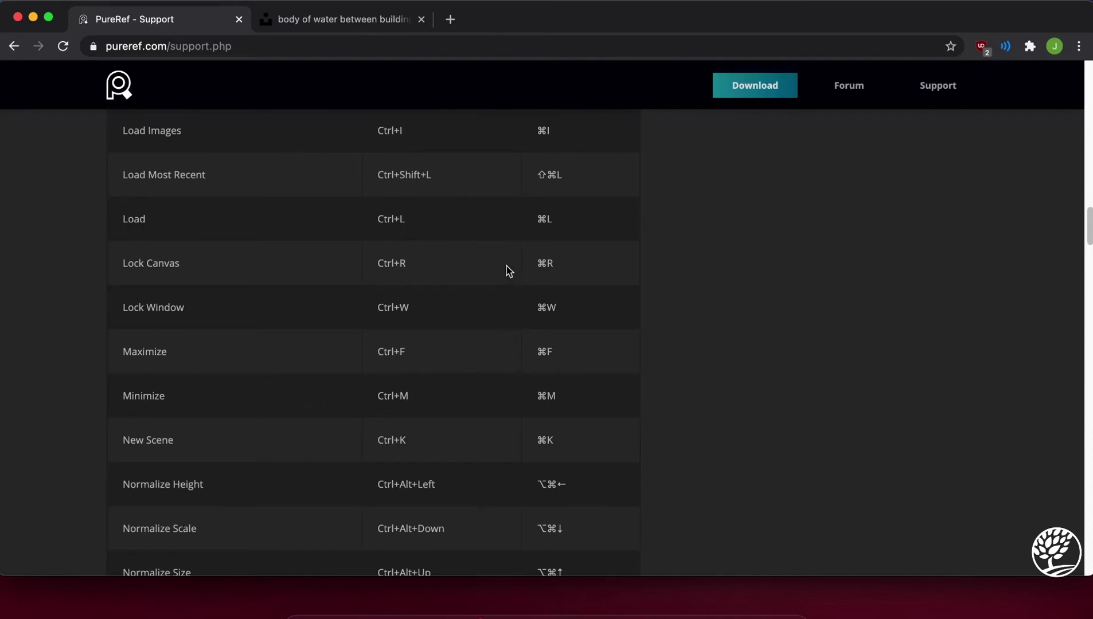
- Minimize the Chrome, Photoshop and Pureref folder windows to clear the desktop
{"action": "left_click", "coordinate": [33, 17]}
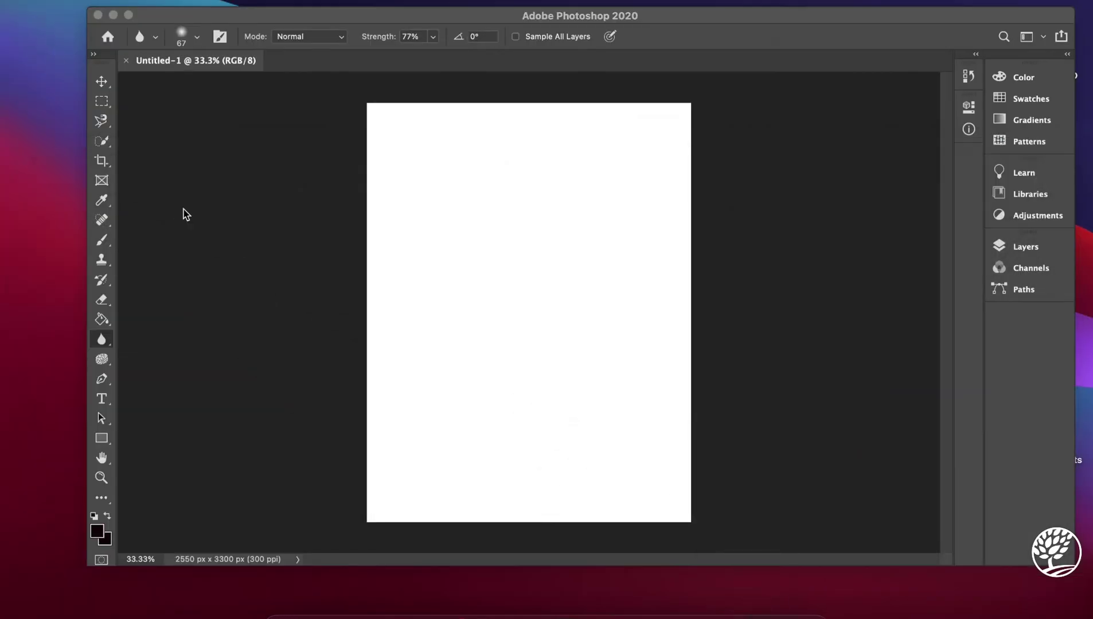
{"action": "left_click", "coordinate": [114, 14]}
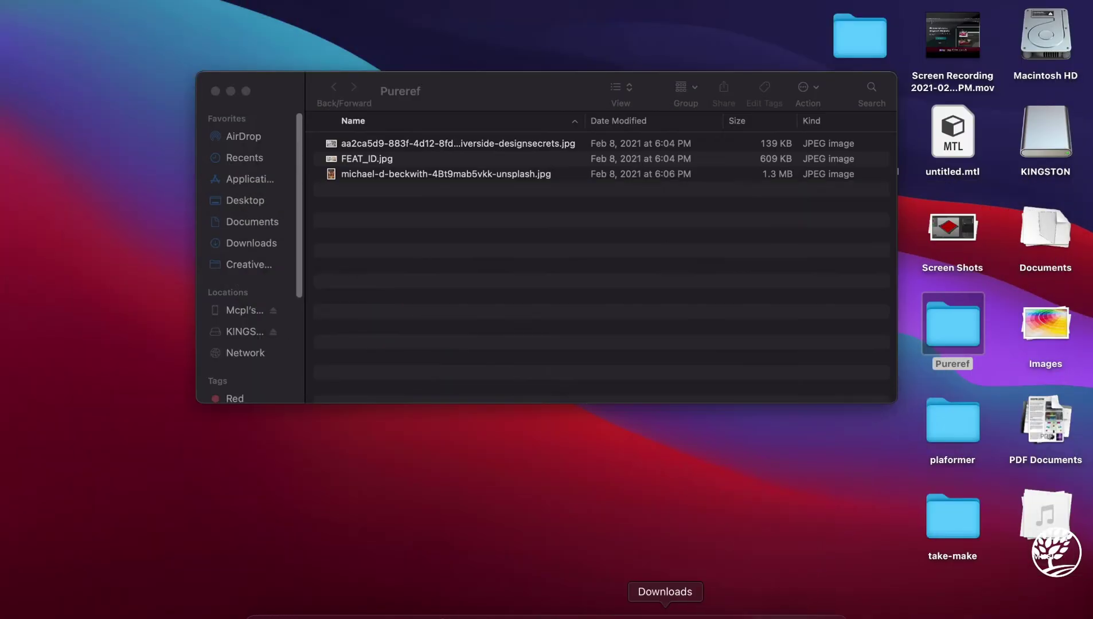
{"action": "left_click", "coordinate": [230, 90]}
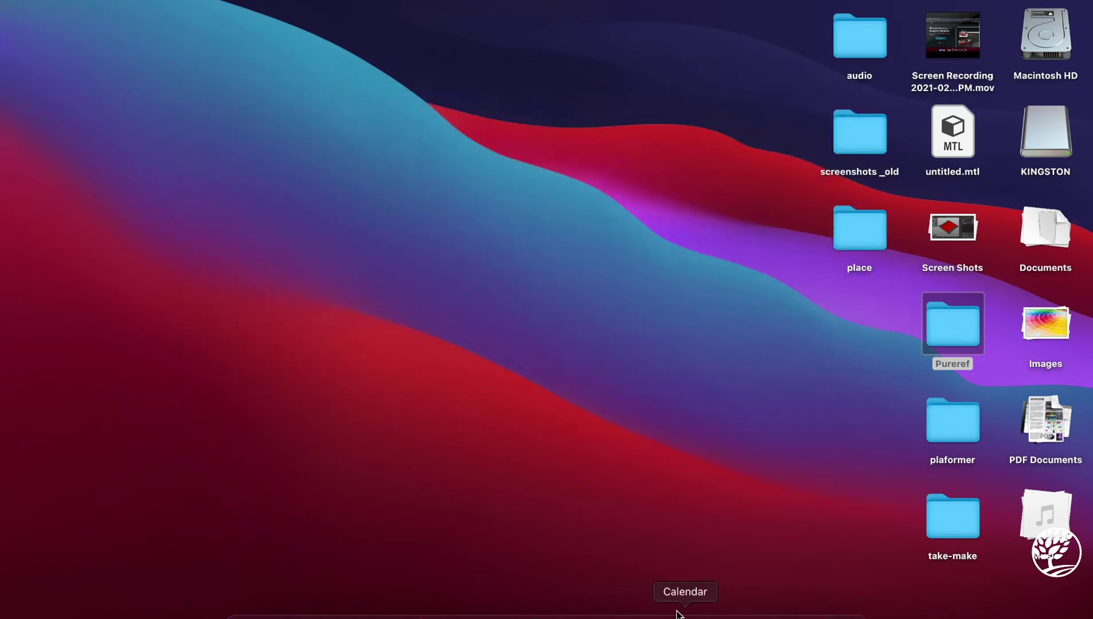
- Launch PureRef through Spotlight by searching for "p"
{"action": "key", "text": "super+space"}
{"action": "type", "text": "q"}
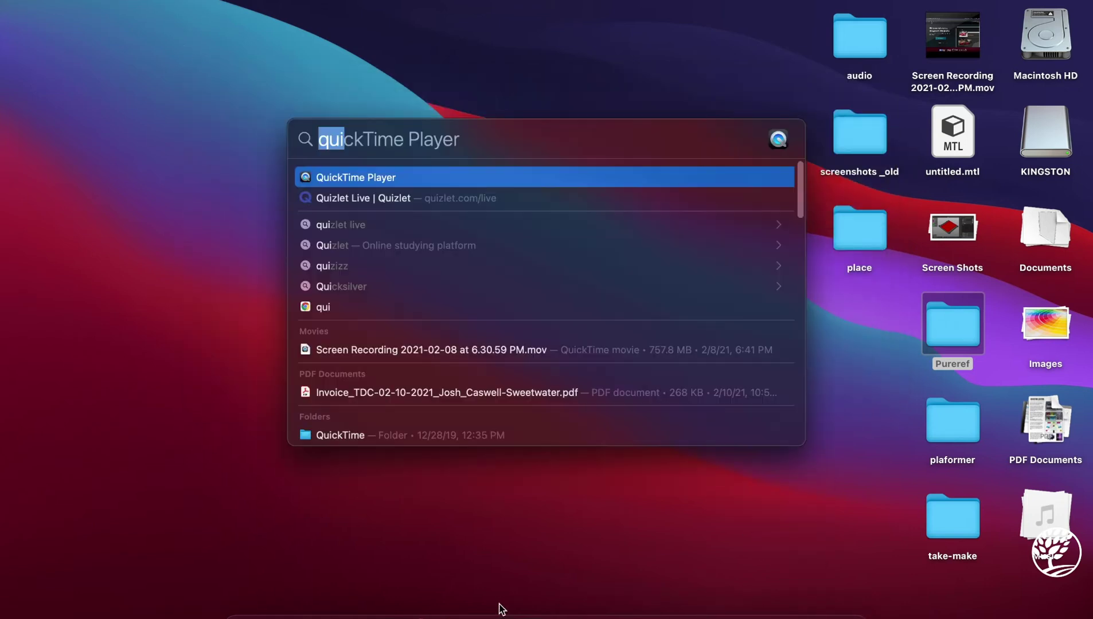
{"action": "key", "text": "BackSpace"}
{"action": "type", "text": "p"}
{"action": "key", "text": "Return"}
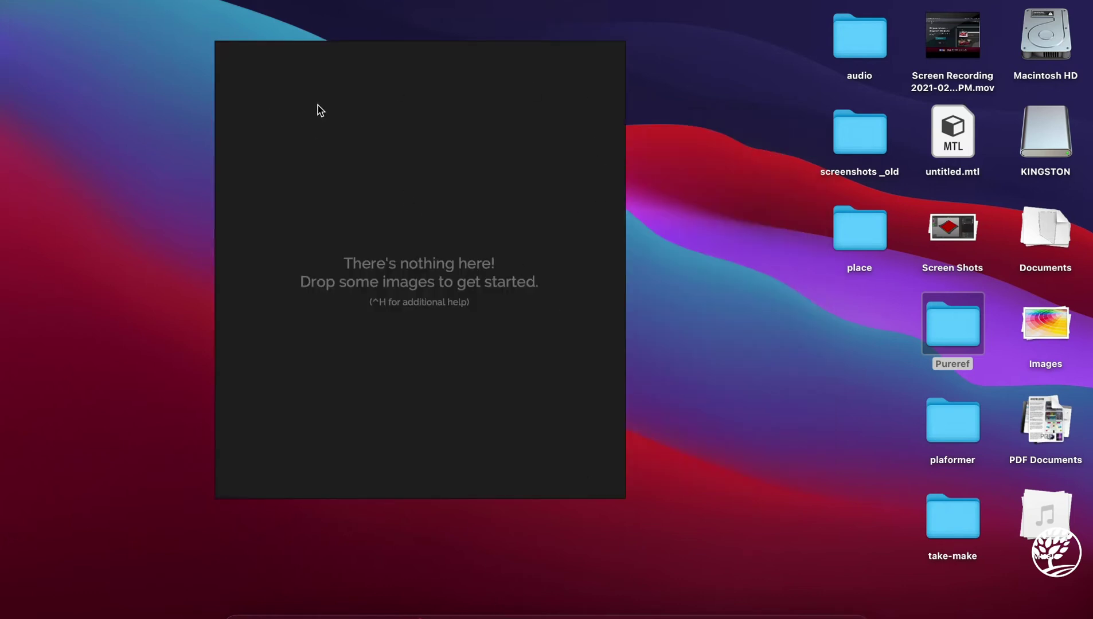
- Centre the empty PureRef board and open its controls help, following the default keybindings link
{"action": "left_click_drag", "start_coordinate": [452, 101], "coordinate": [550, 80]}
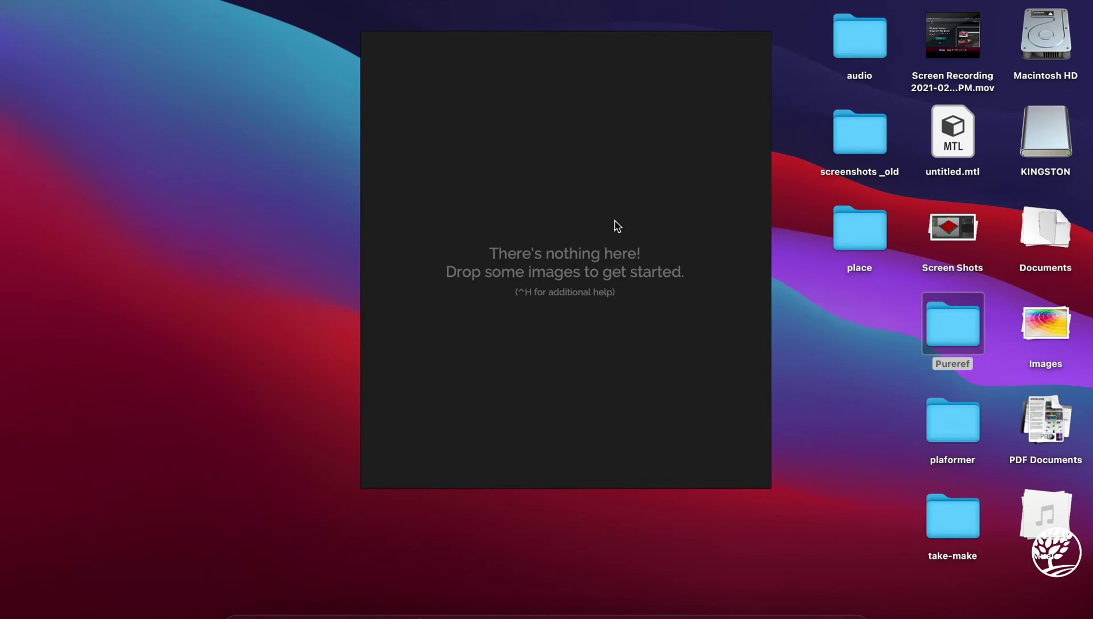
{"action": "key", "text": "ctrl+h"}
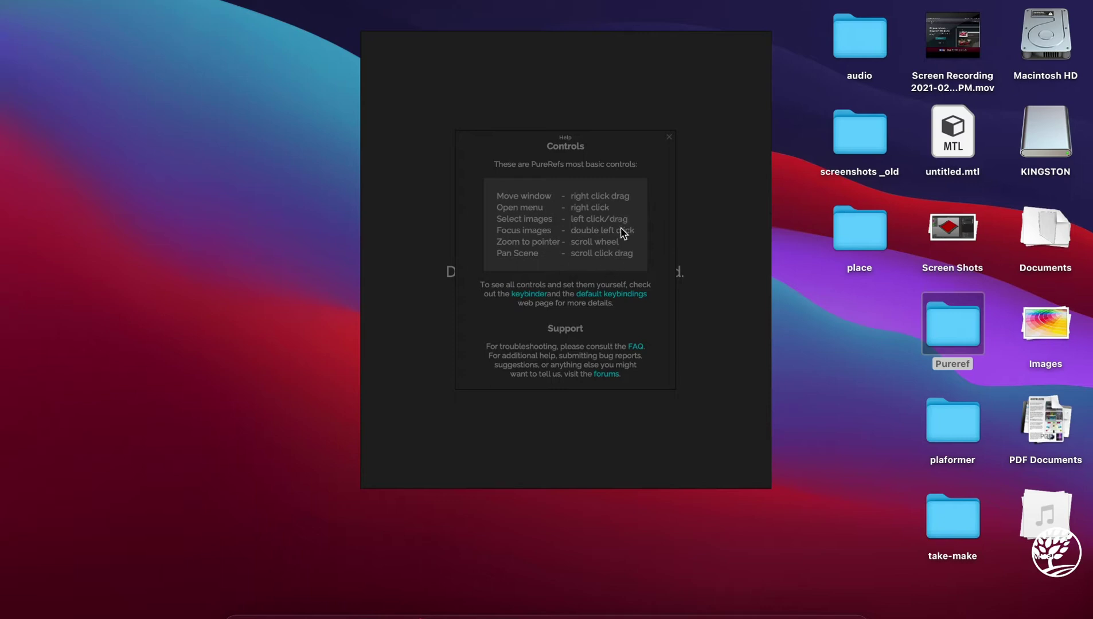
{"action": "left_click", "coordinate": [603, 298]}
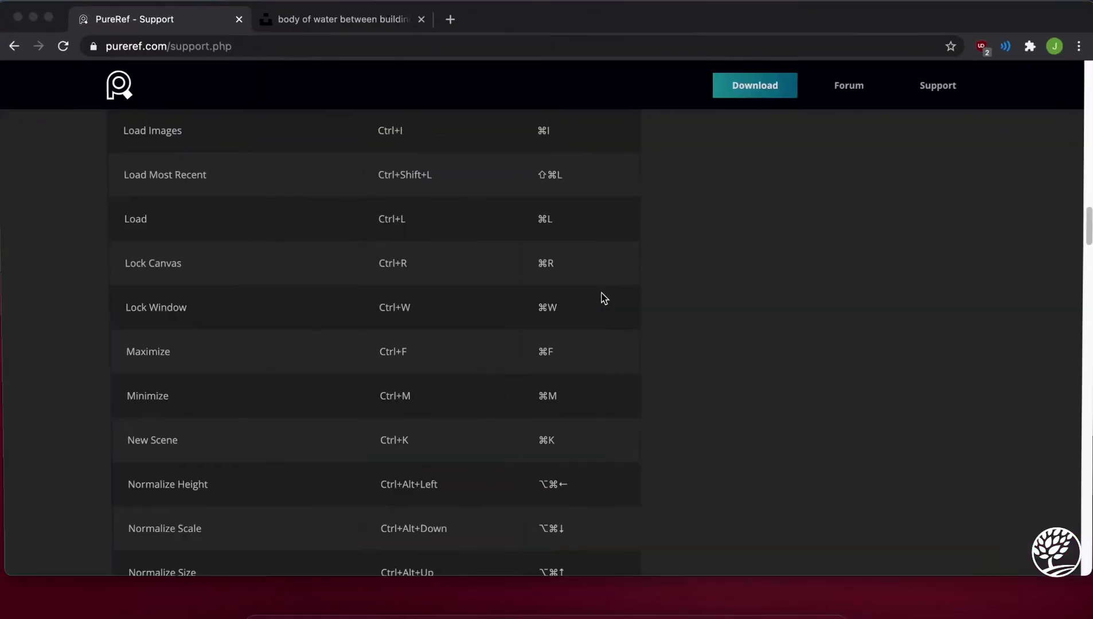
{"action": "key", "text": "super+shift+t"}
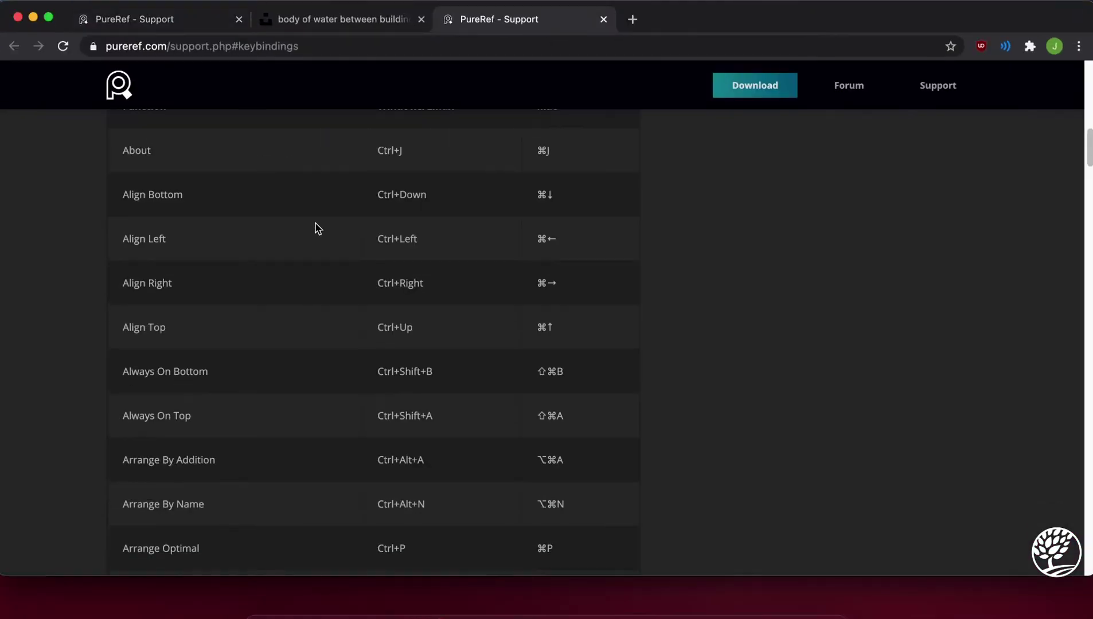
- Close the support tab, minimize Chrome, dismiss the controls help, and open the Pureref folder
{"action": "left_click", "coordinate": [605, 19]}
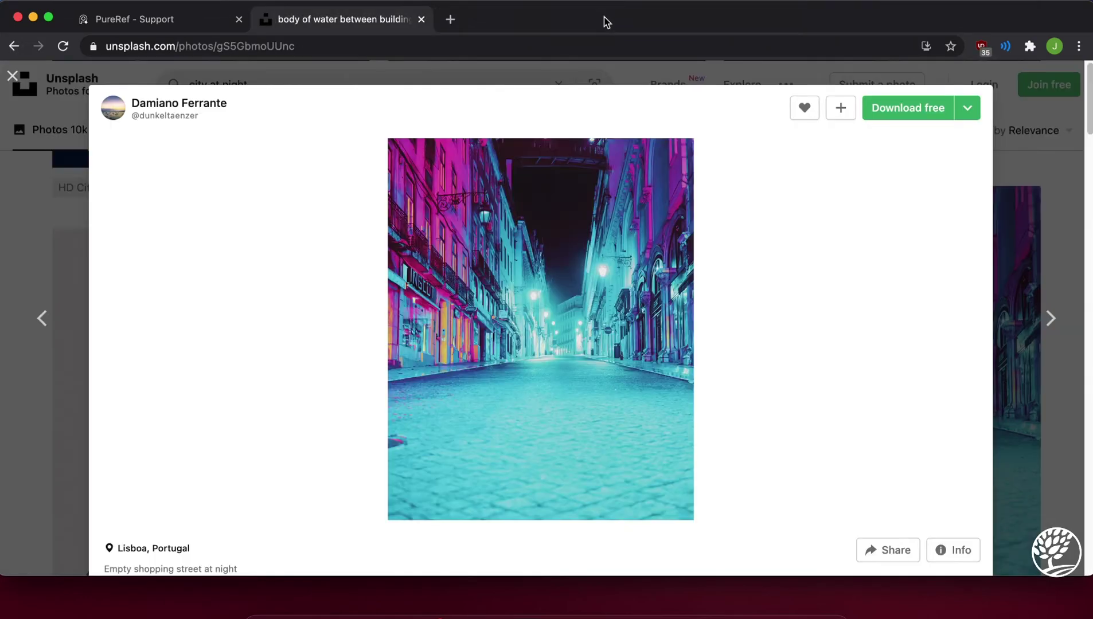
{"action": "left_click", "coordinate": [33, 17]}
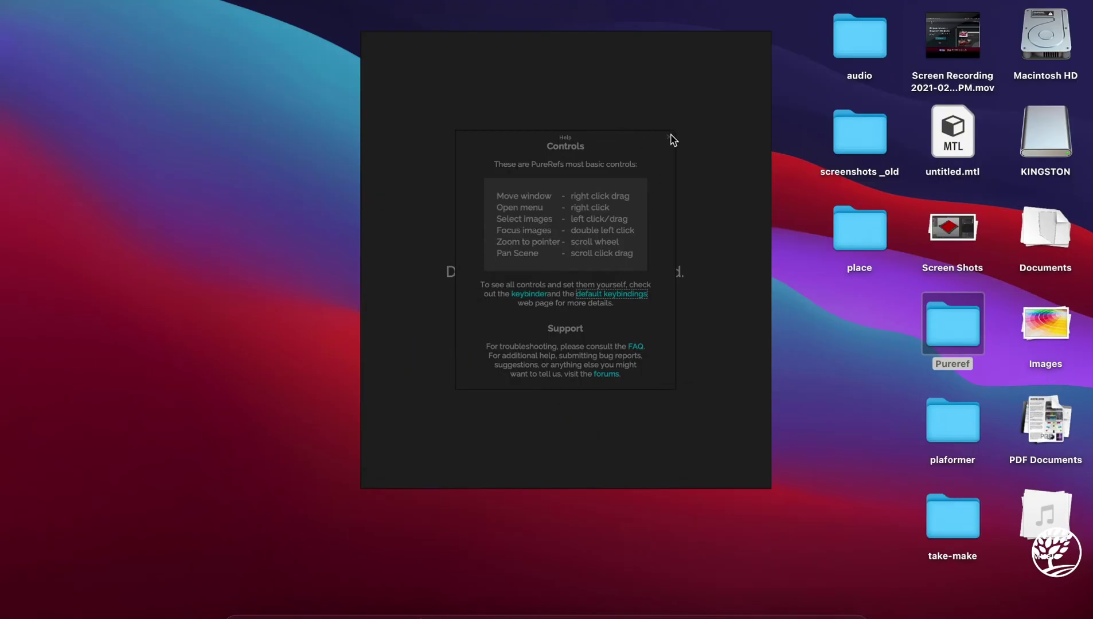
{"action": "left_click", "coordinate": [672, 139]}
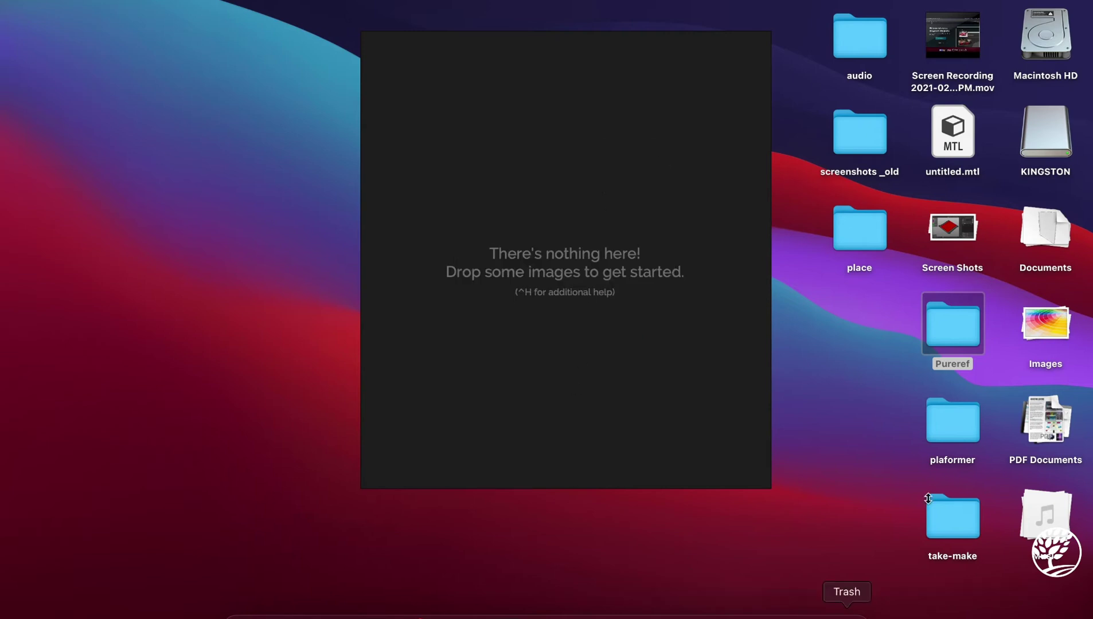
{"action": "double_click", "coordinate": [949, 329]}
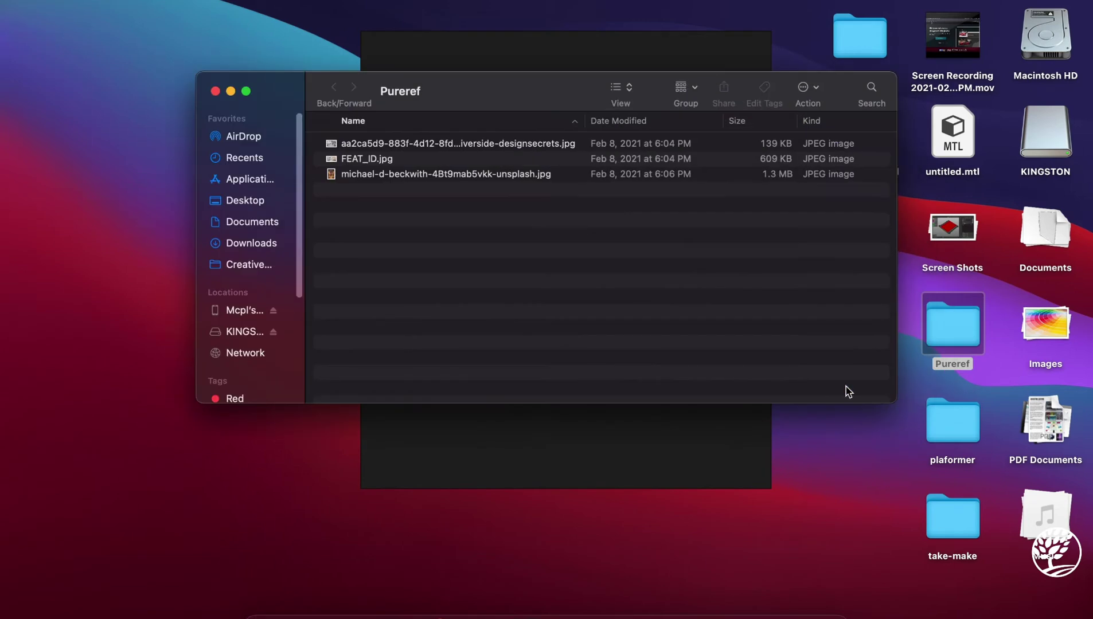
- Drop the first room photo from the Pureref folder onto the board and widen the PureRef window
{"action": "left_click_drag", "start_coordinate": [441, 87], "coordinate": [778, 272]}
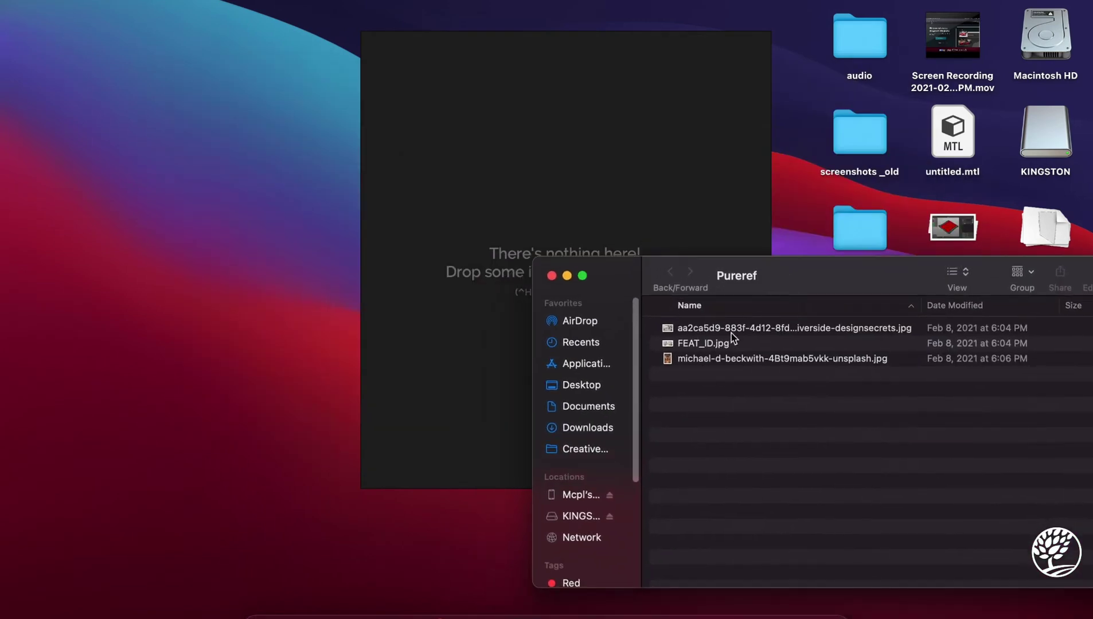
{"action": "left_click_drag", "start_coordinate": [731, 333], "coordinate": [537, 167]}
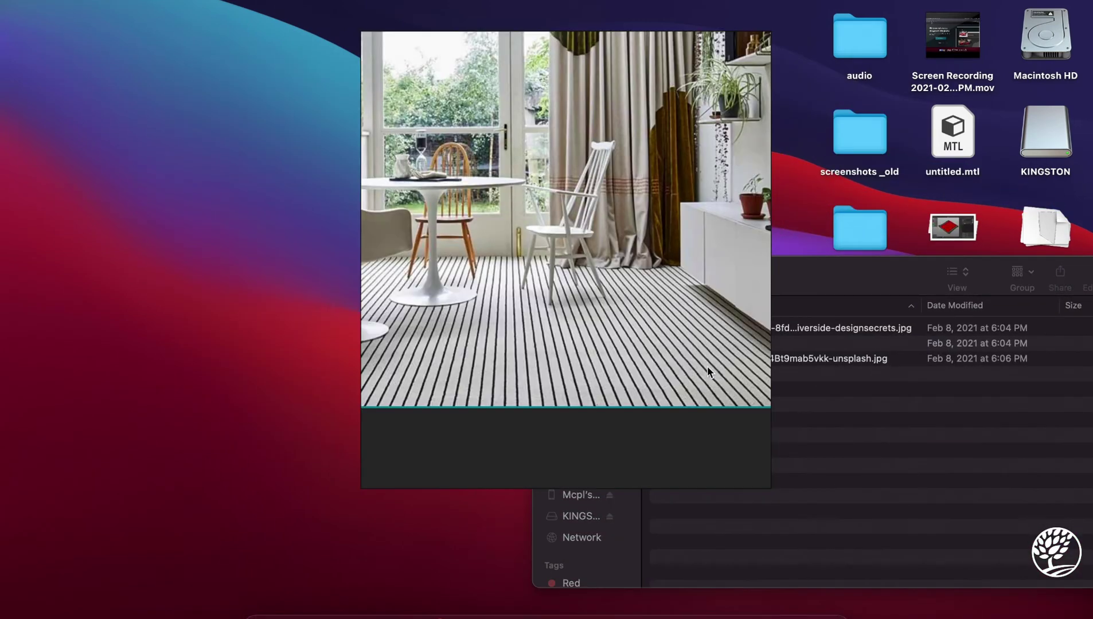
{"action": "scroll", "coordinate": [709, 371], "scroll_direction": "down", "scroll_amount": 3}
{"action": "left_click_drag", "start_coordinate": [573, 85], "coordinate": [587, 107]}
{"action": "left_click_drag", "start_coordinate": [672, 54], "coordinate": [372, 65]}
{"action": "scroll", "coordinate": [249, 222], "scroll_direction": "down", "scroll_amount": 3}
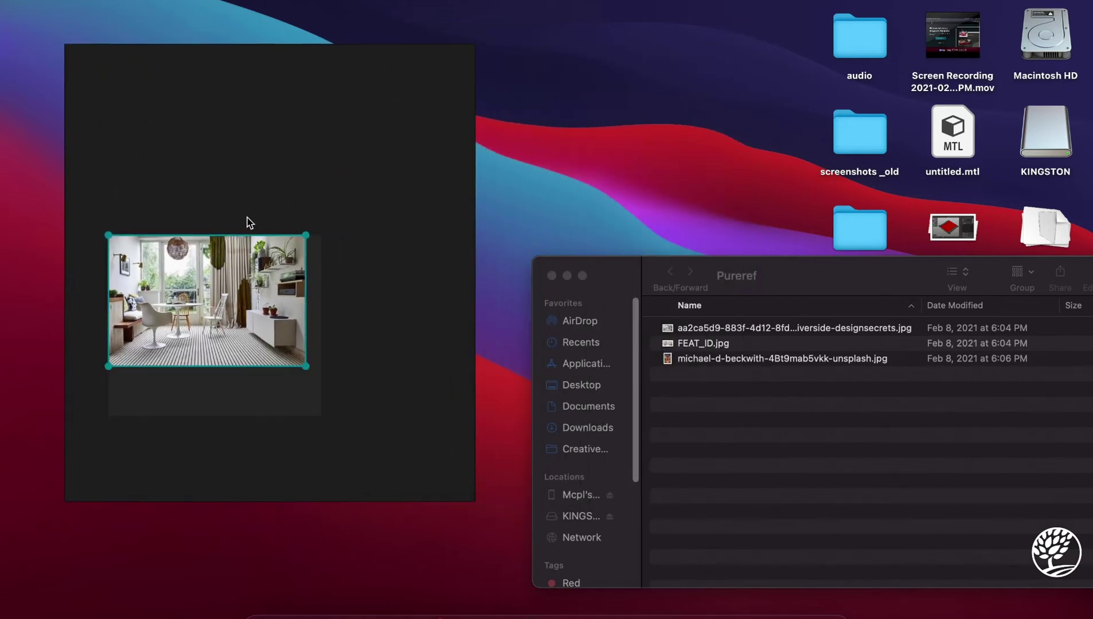
{"action": "scroll", "coordinate": [222, 313], "scroll_direction": "up", "scroll_amount": 4}
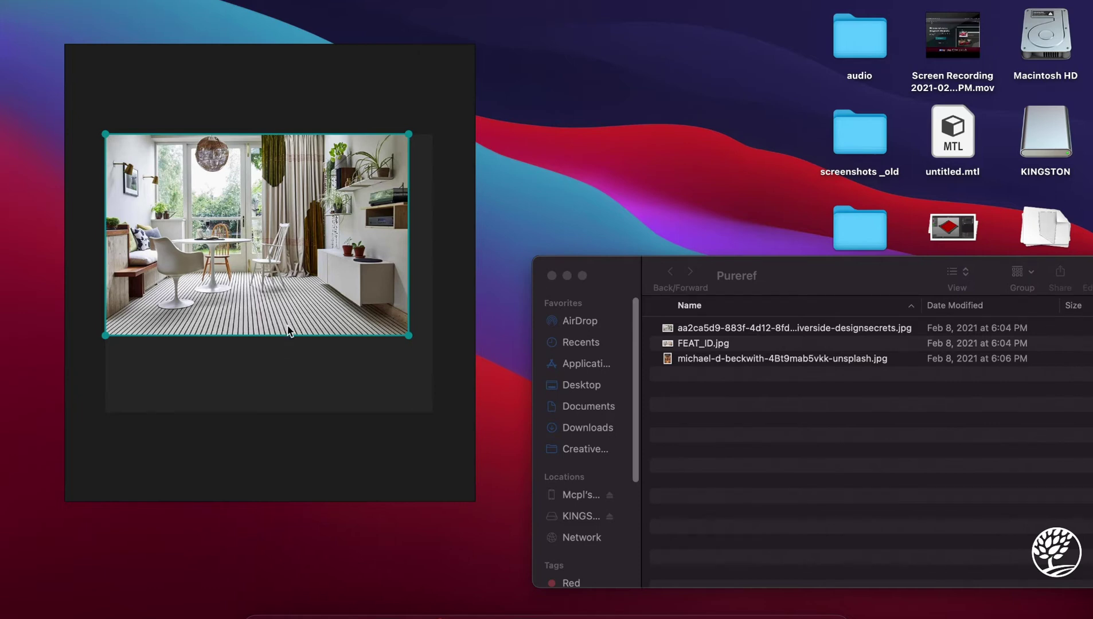
{"action": "scroll", "coordinate": [300, 263], "scroll_direction": "down", "scroll_amount": 5}
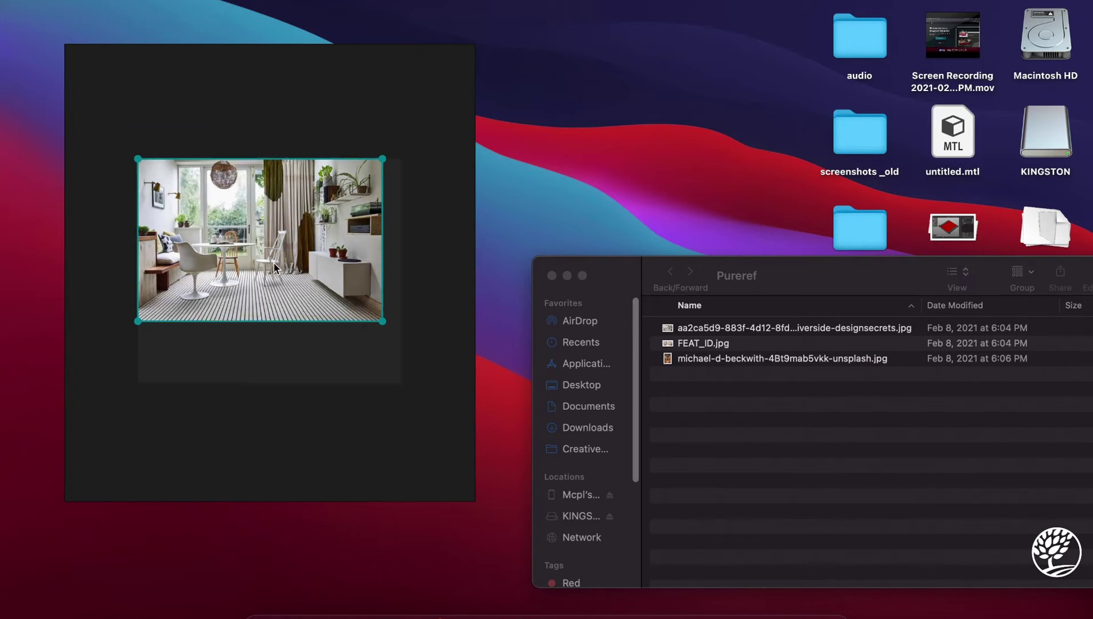
{"action": "scroll", "coordinate": [273, 264], "scroll_direction": "up", "scroll_amount": 15}
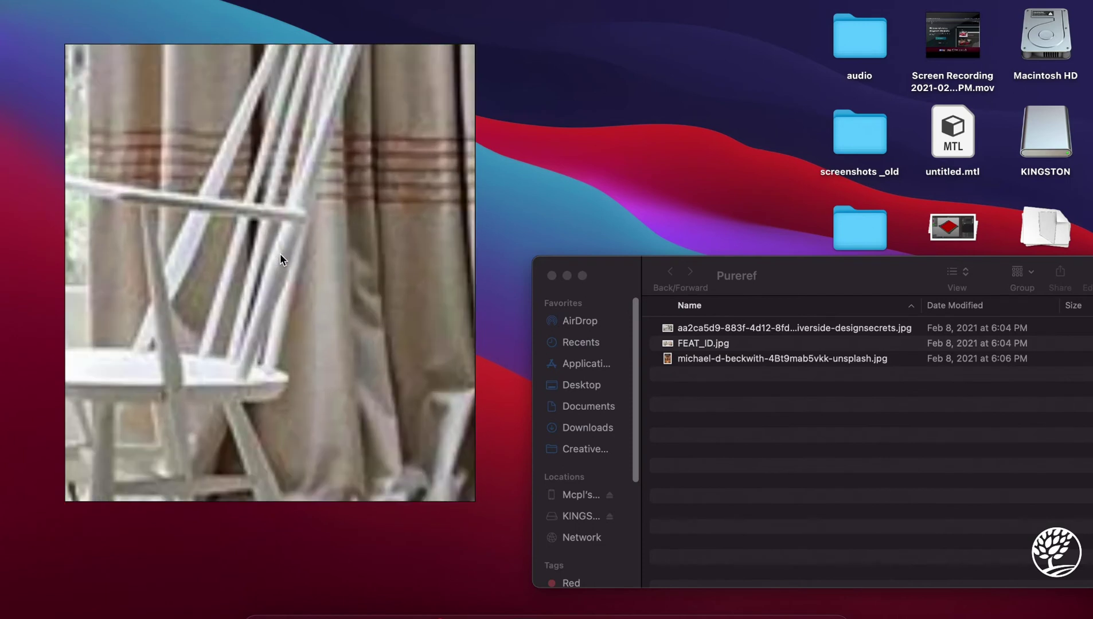
{"action": "scroll", "coordinate": [280, 253], "scroll_direction": "down", "scroll_amount": 15}
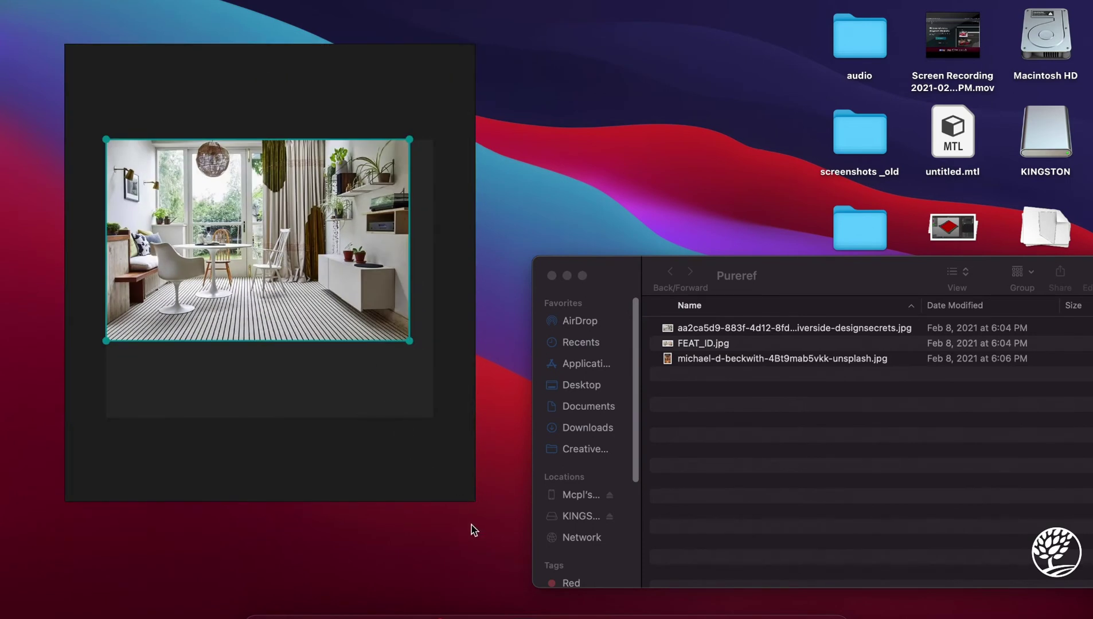
{"action": "mouse_move", "coordinate": [475, 467]}
{"action": "left_mouse_down"}
{"action": "mouse_move", "coordinate": [591, 476]}
{"action": "mouse_move", "coordinate": [621, 483]}
{"action": "mouse_move", "coordinate": [547, 482]}
{"action": "mouse_move", "coordinate": [846, 541]}
{"action": "mouse_move", "coordinate": [488, 478]}
{"action": "left_mouse_up"}
{"action": "scroll", "coordinate": [205, 244], "scroll_direction": "up", "scroll_amount": 5}
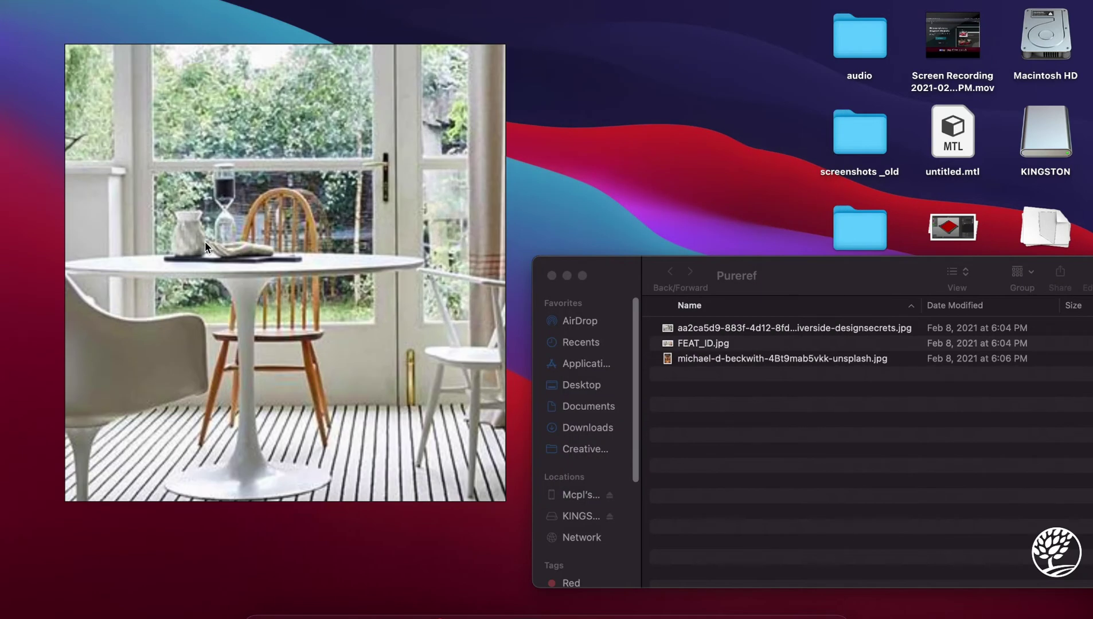
{"action": "double_click", "coordinate": [206, 241]}
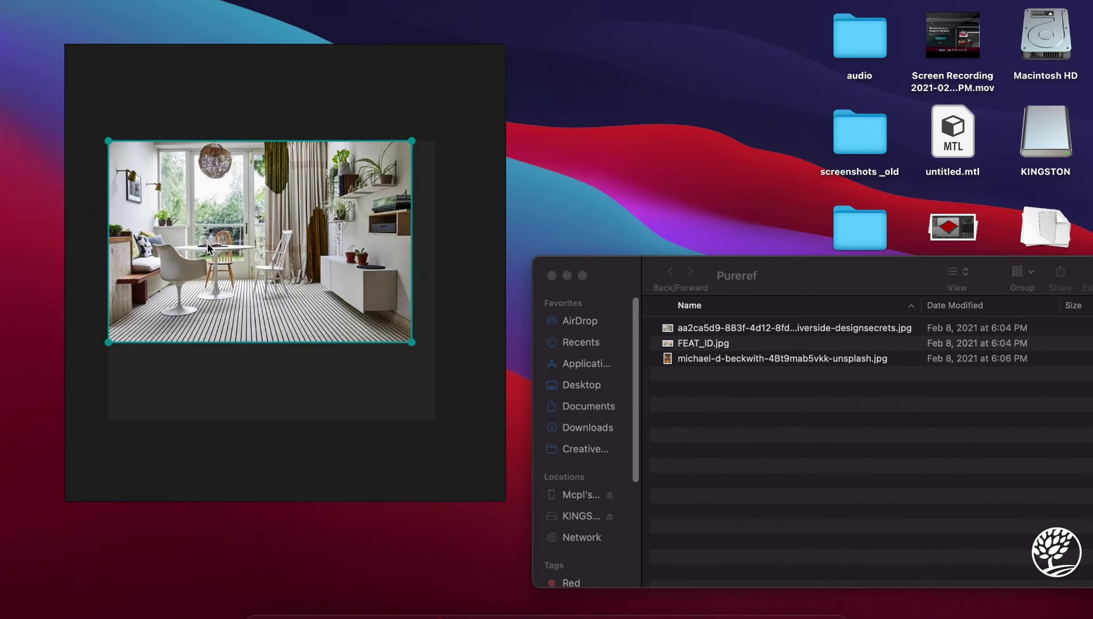
- Shrink the room photo, then add the FEAT_ID.jpg collage and shrink it too
{"action": "left_click_drag", "start_coordinate": [412, 342], "coordinate": [306, 291]}
{"action": "left_click_drag", "start_coordinate": [757, 346], "coordinate": [228, 342]}
{"action": "scroll", "coordinate": [327, 331], "scroll_direction": "down", "scroll_amount": 3}
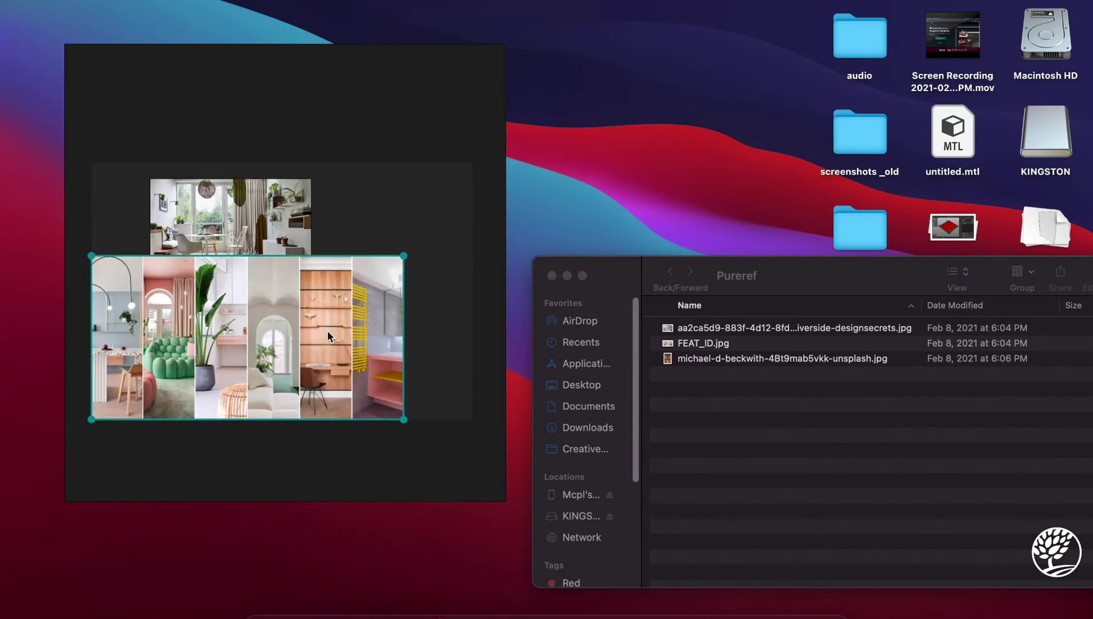
{"action": "scroll", "coordinate": [286, 357], "scroll_direction": "up", "scroll_amount": 2}
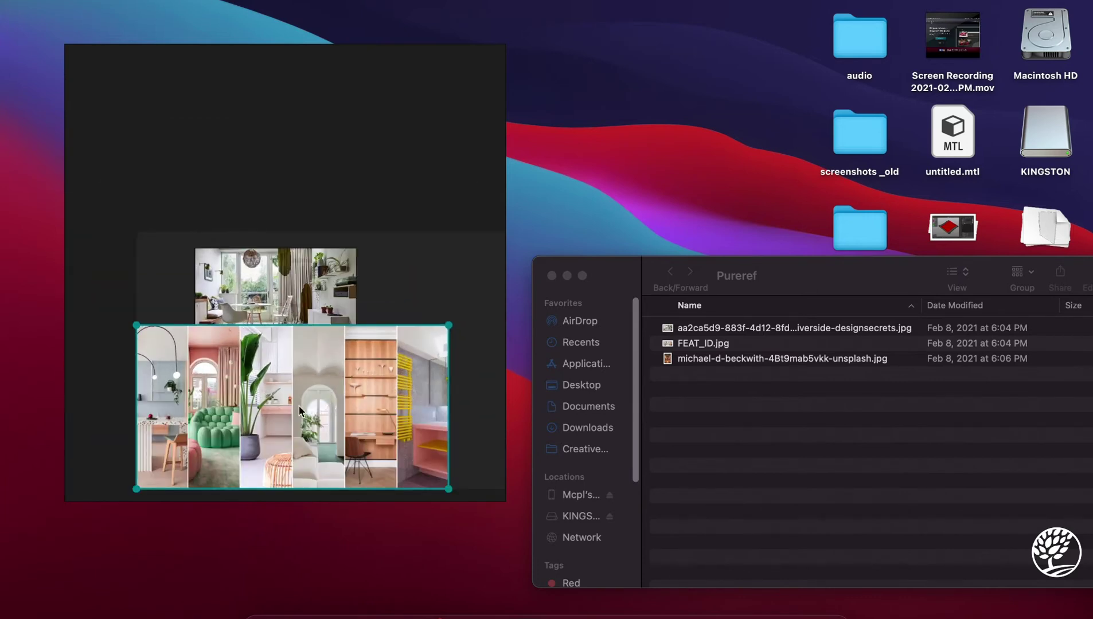
{"action": "left_click_drag", "start_coordinate": [137, 325], "coordinate": [216, 387]}
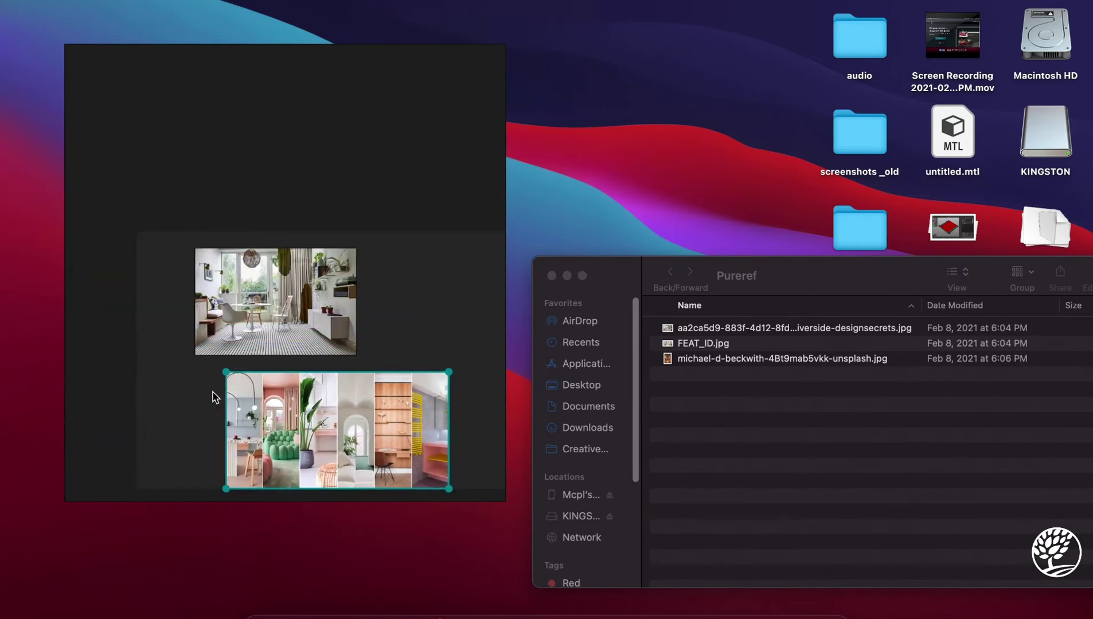
{"action": "scroll", "coordinate": [204, 300], "scroll_direction": "up", "scroll_amount": 3}
{"action": "scroll", "coordinate": [204, 300], "scroll_direction": "up", "scroll_amount": 2}
{"action": "scroll", "coordinate": [402, 378], "scroll_direction": "down", "scroll_amount": 4}
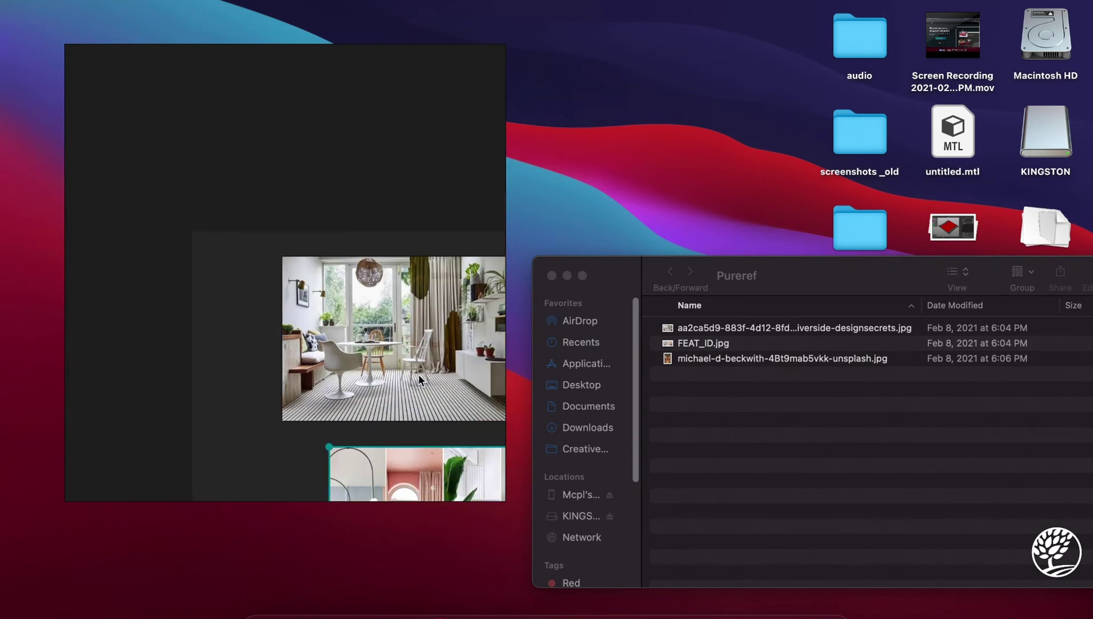
- Align the collage directly beneath the room photo on the board
{"action": "left_click_drag", "start_coordinate": [251, 320], "coordinate": [101, 140]}
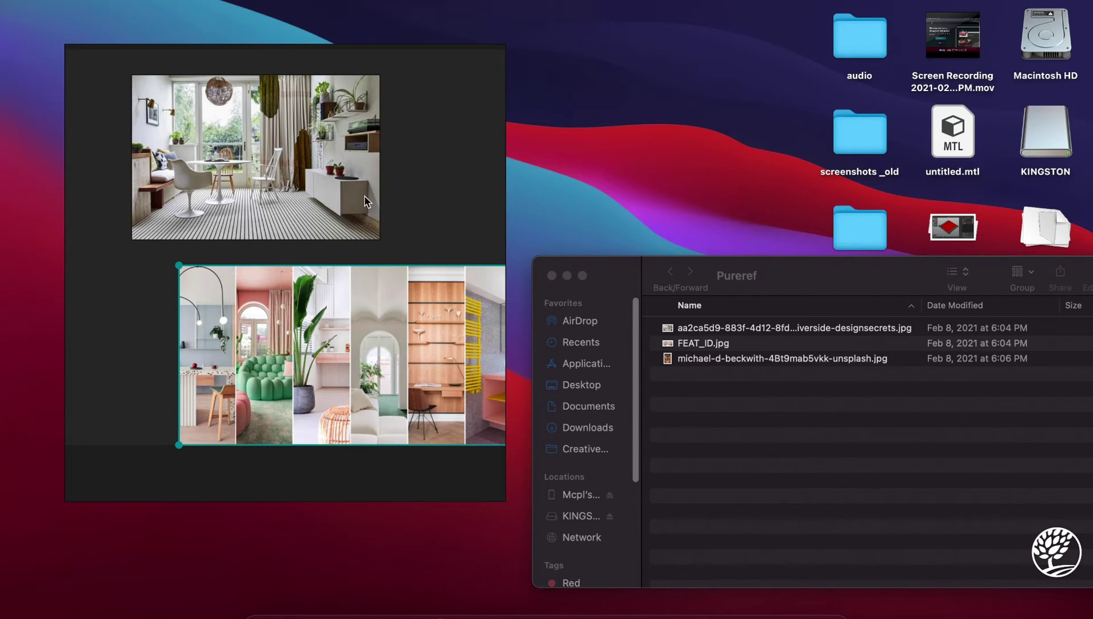
{"action": "scroll", "coordinate": [366, 204], "scroll_direction": "down", "scroll_amount": 2}
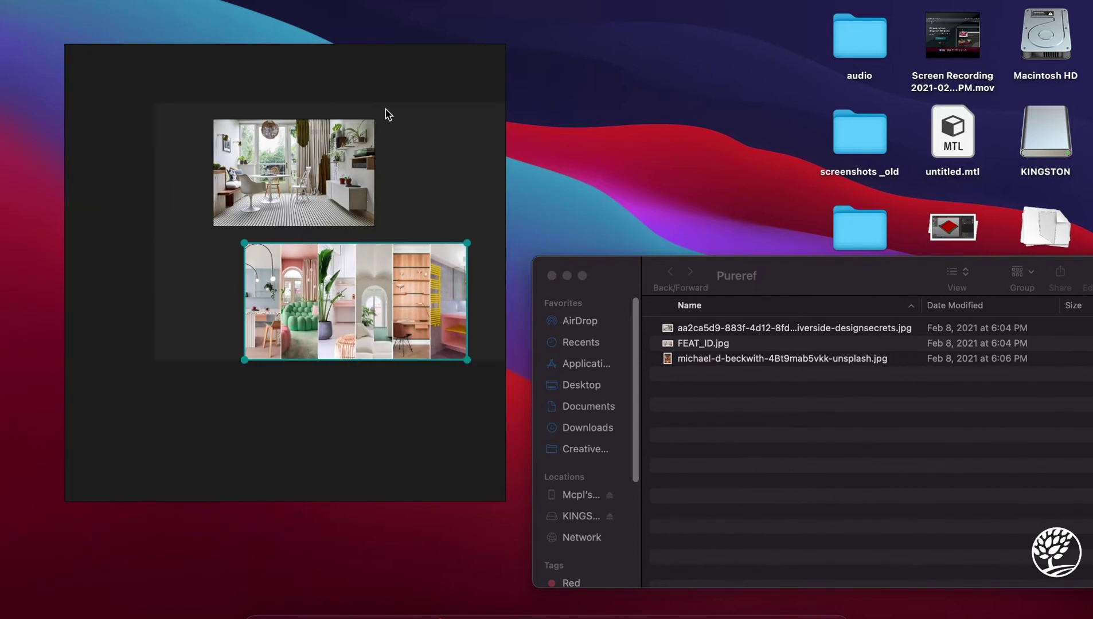
{"action": "left_click_drag", "start_coordinate": [379, 297], "coordinate": [303, 288]}
{"action": "left_click_drag", "start_coordinate": [312, 195], "coordinate": [273, 193]}
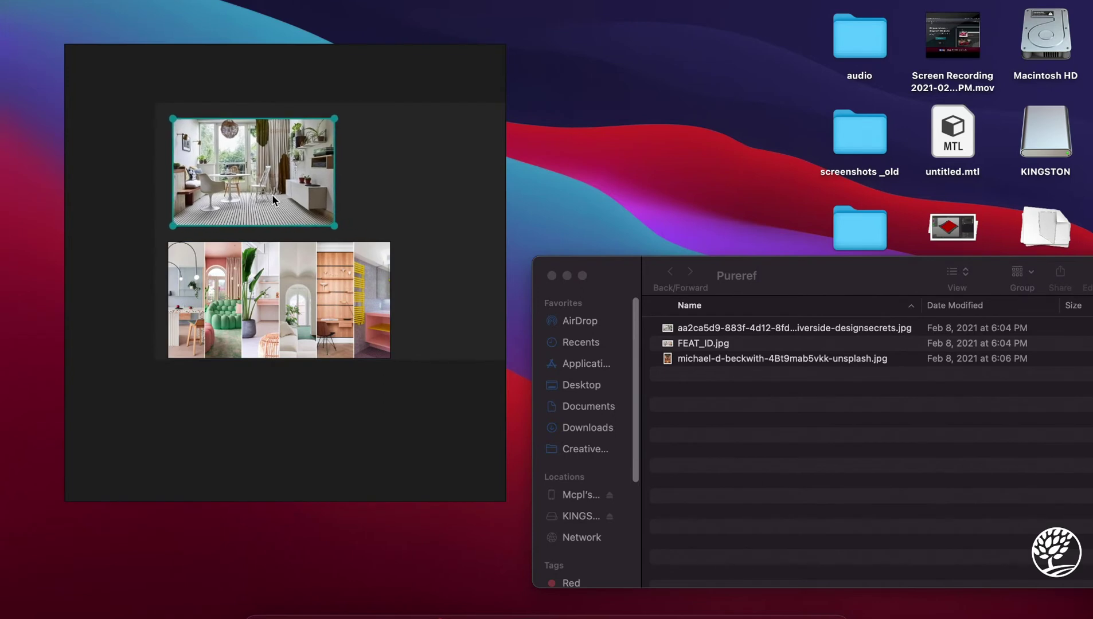
{"action": "scroll", "coordinate": [288, 310], "scroll_direction": "up", "scroll_amount": 3}
{"action": "scroll", "coordinate": [290, 312], "scroll_direction": "up", "scroll_amount": 2}
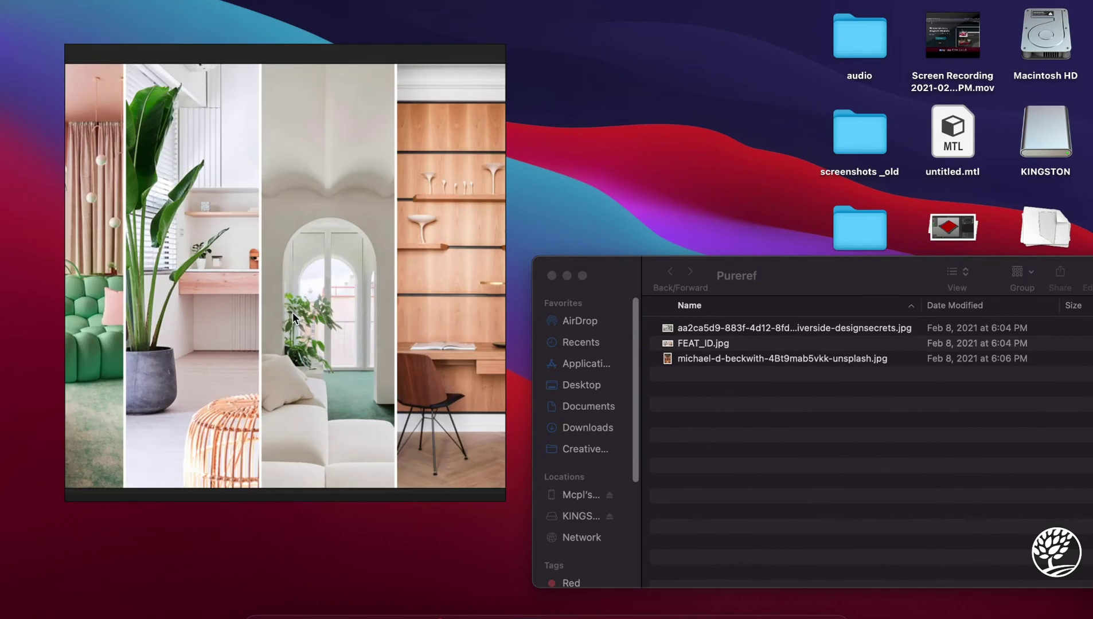
{"action": "scroll", "coordinate": [258, 200], "scroll_direction": "down", "scroll_amount": 2}
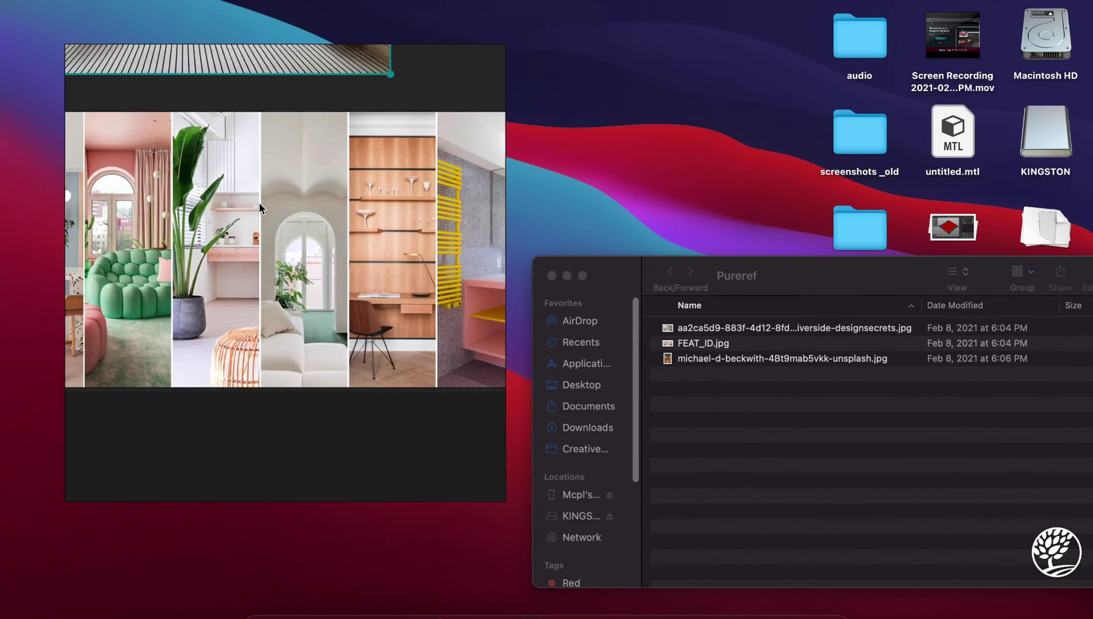
{"action": "left_click_drag", "start_coordinate": [265, 165], "coordinate": [339, 288]}
{"action": "scroll", "coordinate": [267, 282], "scroll_direction": "down", "scroll_amount": 1}
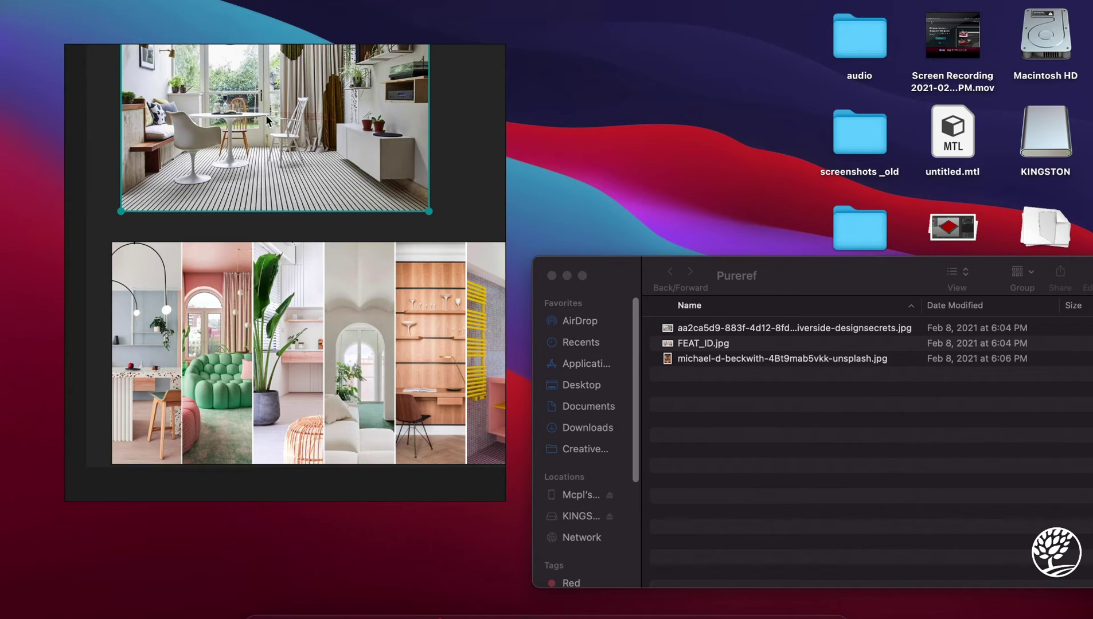
- Bring up Photoshop 2020 and position its window beside the PureRef board
{"action": "left_click", "coordinate": [532, 609]}
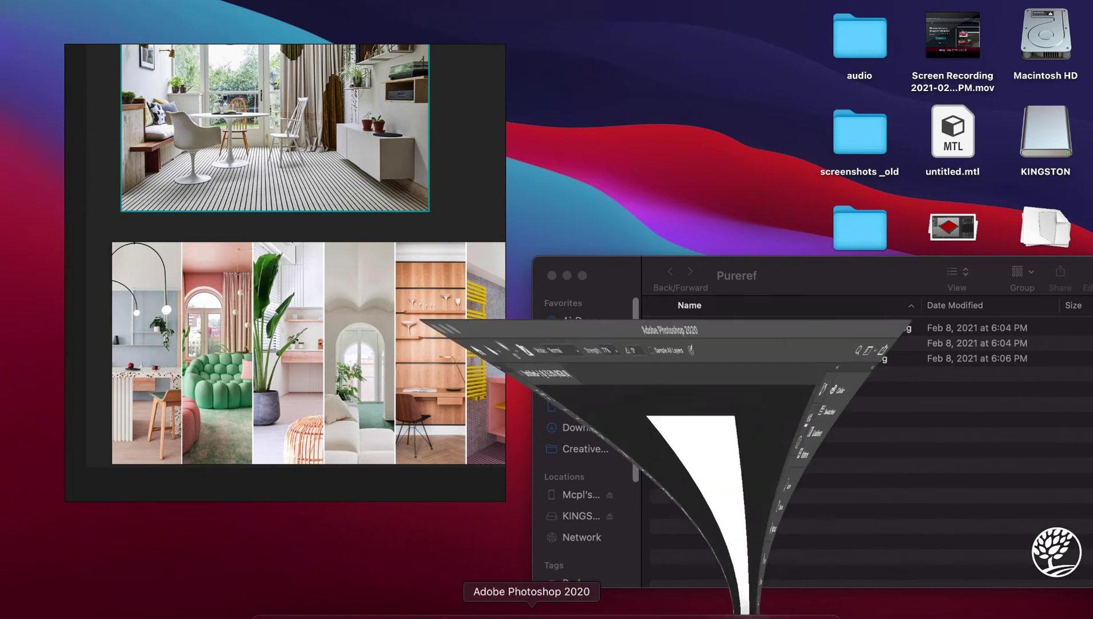
{"action": "left_click_drag", "start_coordinate": [314, 22], "coordinate": [613, 59]}
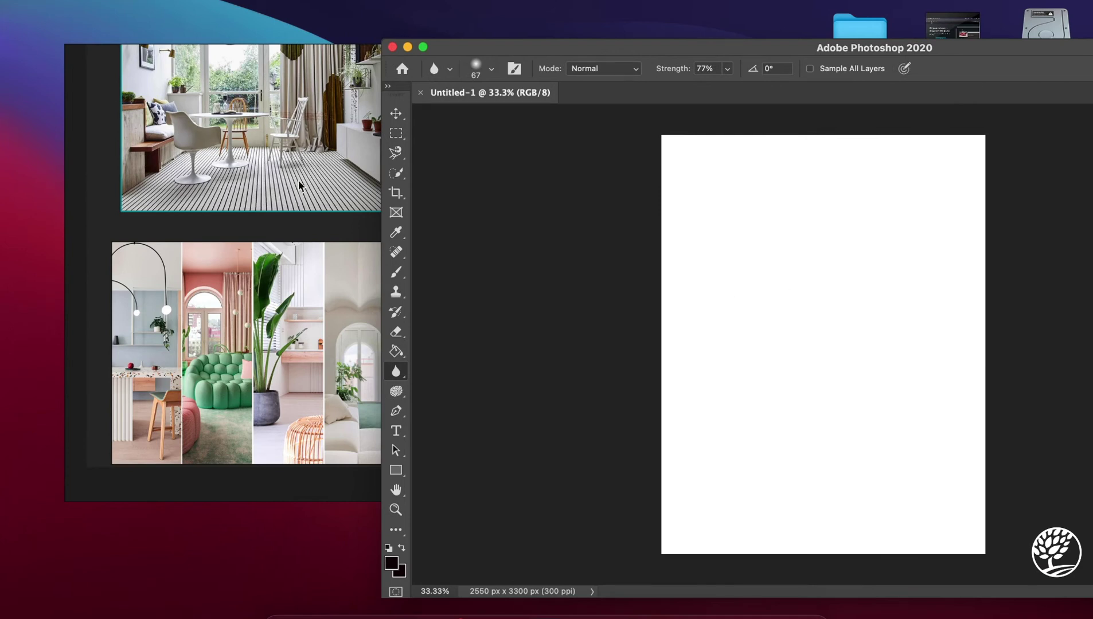
{"action": "left_click", "coordinate": [210, 141]}
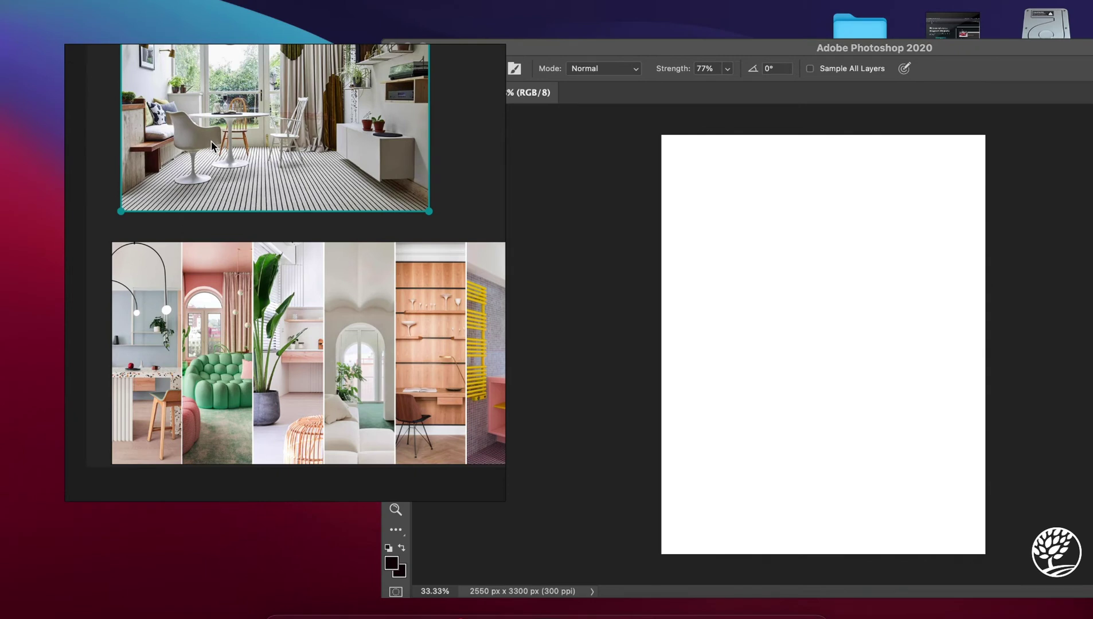
{"action": "left_click", "coordinate": [848, 319]}
- Paste the copied room photo onto the Untitled-1 canvas as Layer 1 and inspect it
{"action": "key", "text": "super+v"}
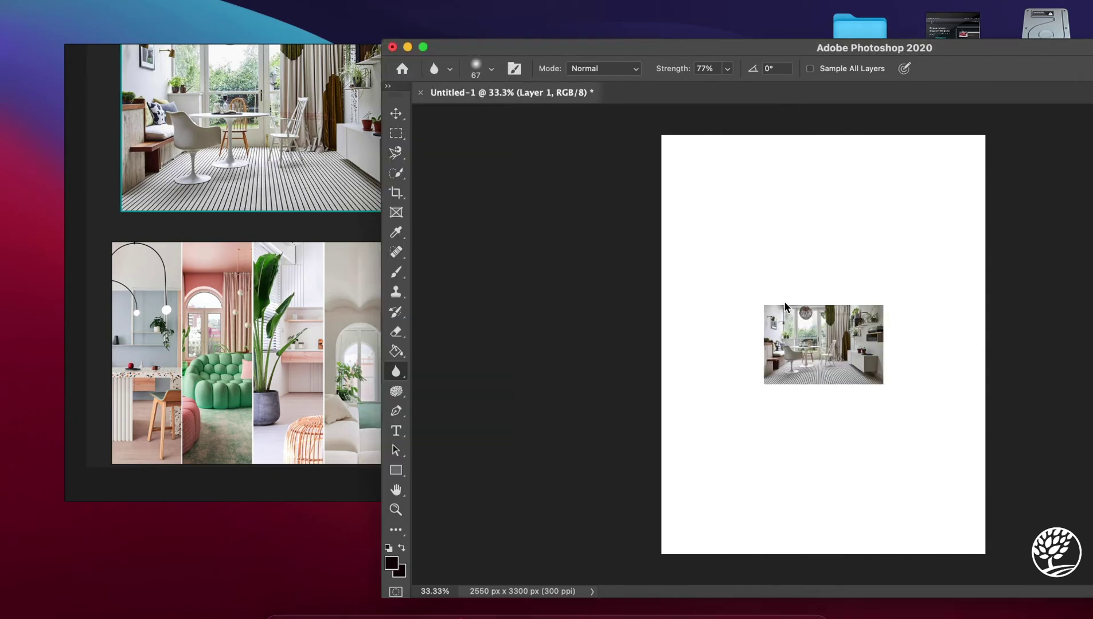
{"action": "scroll", "coordinate": [830, 351], "scroll_direction": "up", "scroll_amount": 10}
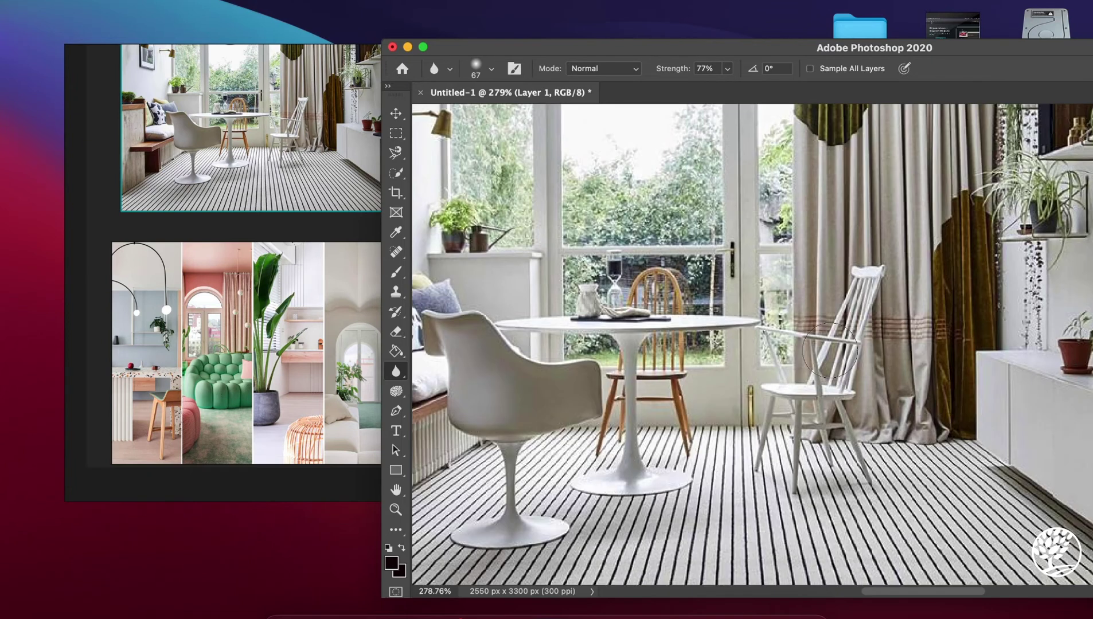
{"action": "scroll", "coordinate": [829, 351], "scroll_direction": "down", "scroll_amount": 1}
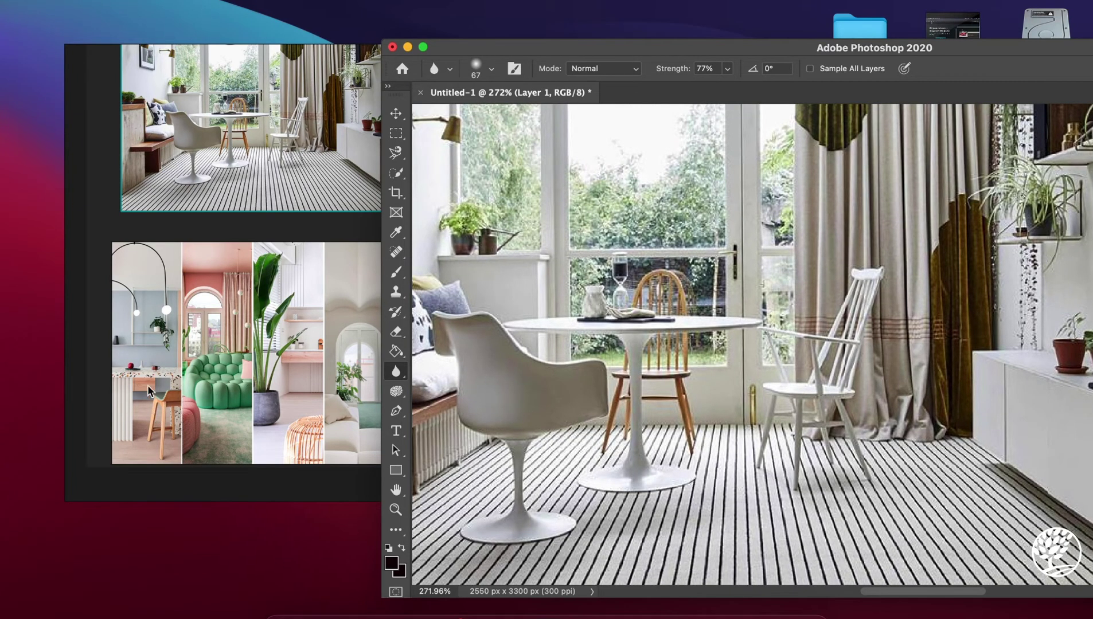
{"action": "scroll", "coordinate": [155, 419], "scroll_direction": "up", "scroll_amount": 5}
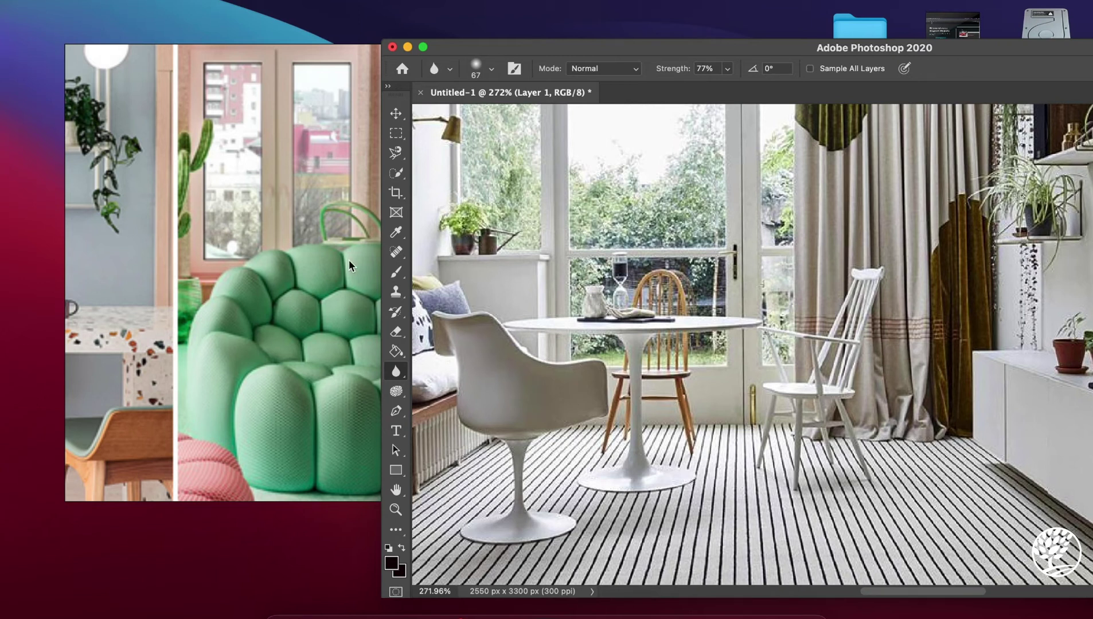
{"action": "scroll", "coordinate": [553, 392], "scroll_direction": "down", "scroll_amount": 3}
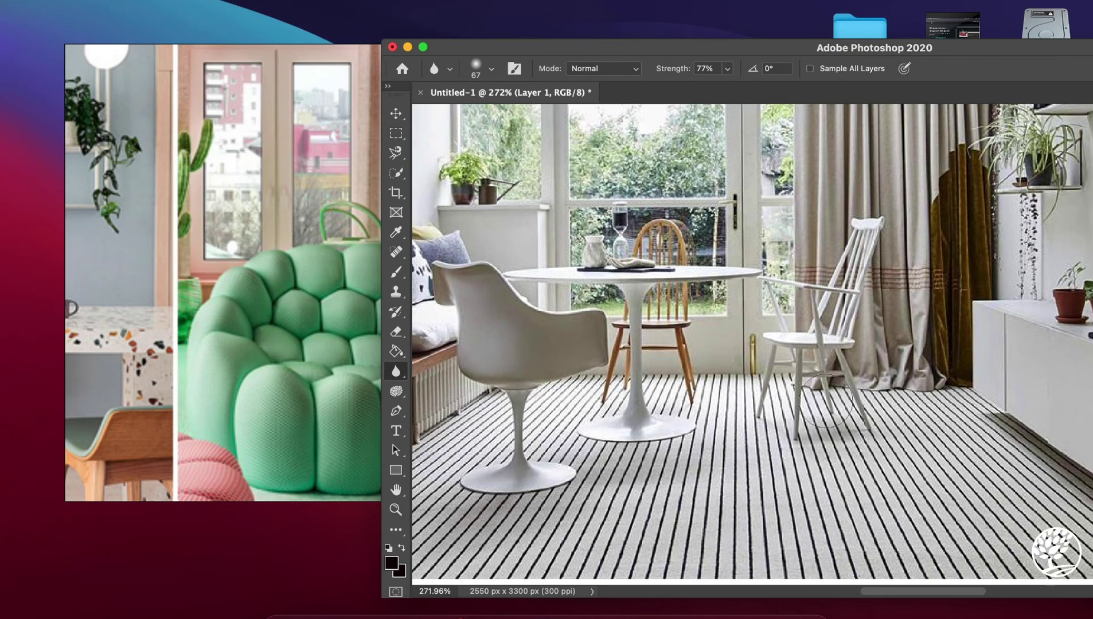
{"action": "scroll", "coordinate": [941, 384], "scroll_direction": "down", "scroll_amount": 10}
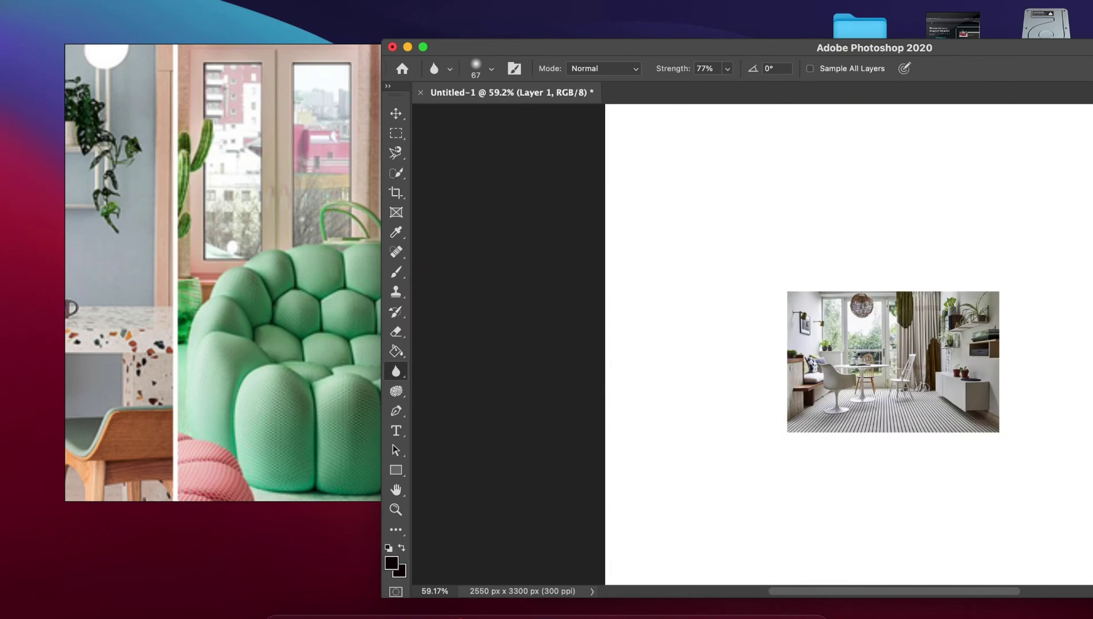
- Return to the PureRef board and deselect the collage image
{"action": "left_click", "coordinate": [305, 267]}
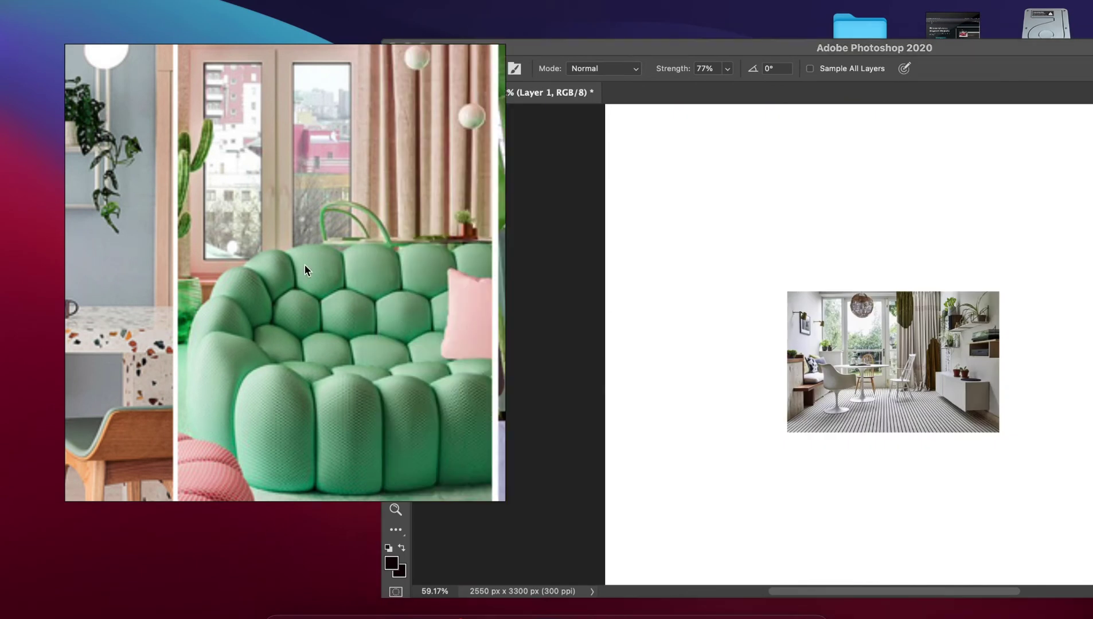
{"action": "scroll", "coordinate": [313, 269], "scroll_direction": "down", "scroll_amount": 6}
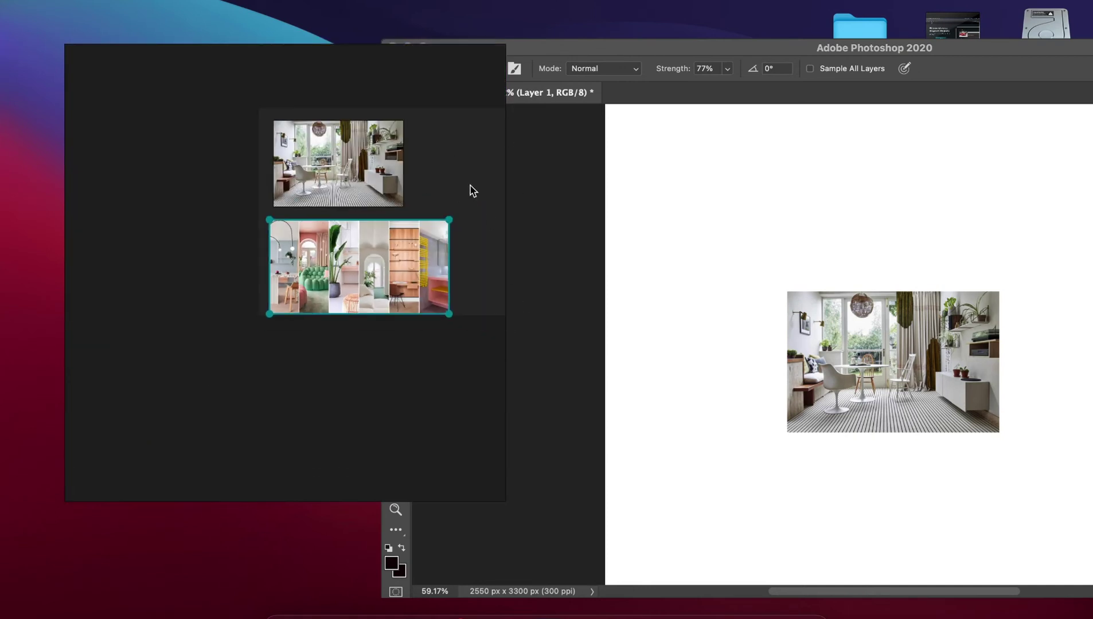
{"action": "left_click", "coordinate": [418, 218]}
- Recentre the room photo and collage on the board, then move PureRef to the far left
{"action": "left_click_drag", "start_coordinate": [440, 175], "coordinate": [314, 230]}
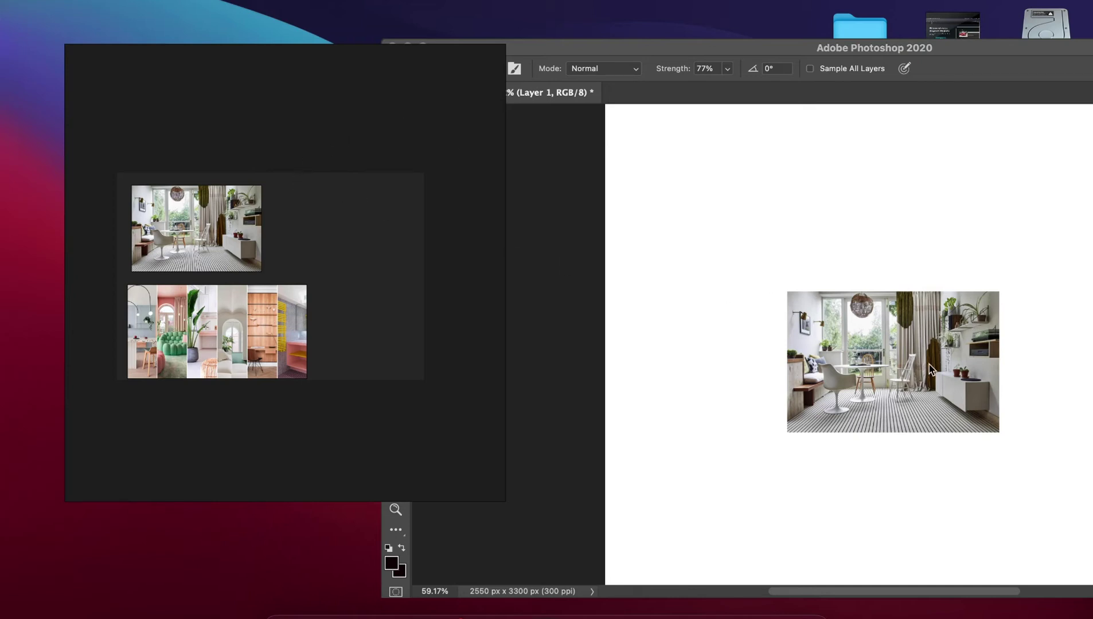
{"action": "left_click_drag", "start_coordinate": [931, 368], "coordinate": [929, 376]}
{"action": "scroll", "coordinate": [923, 395], "scroll_direction": "up", "scroll_amount": 5}
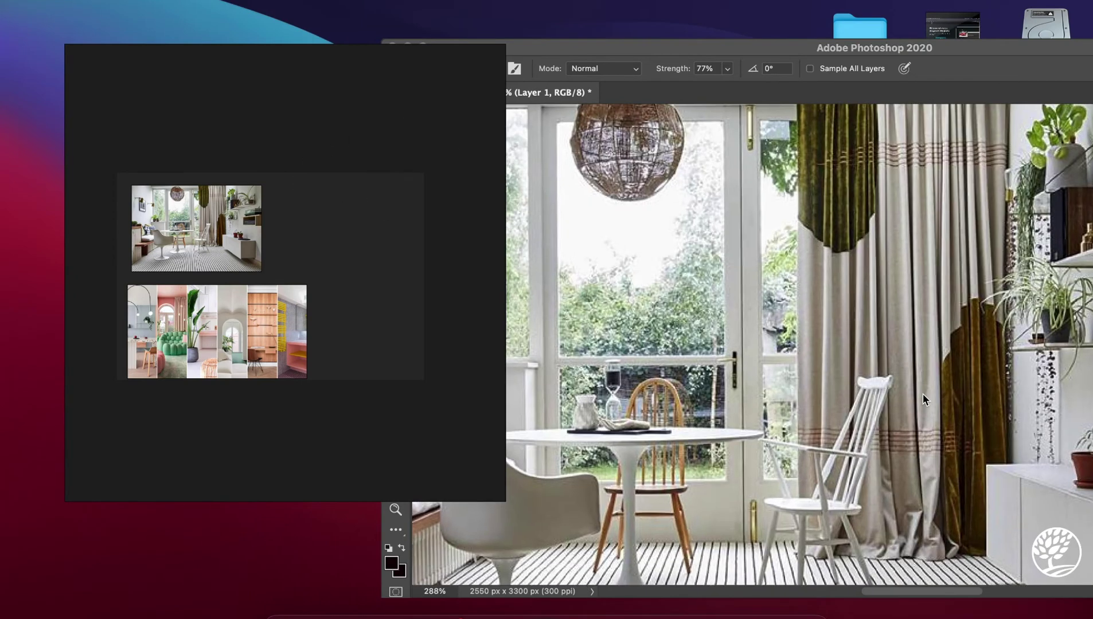
{"action": "scroll", "coordinate": [780, 297], "scroll_direction": "down", "scroll_amount": 6}
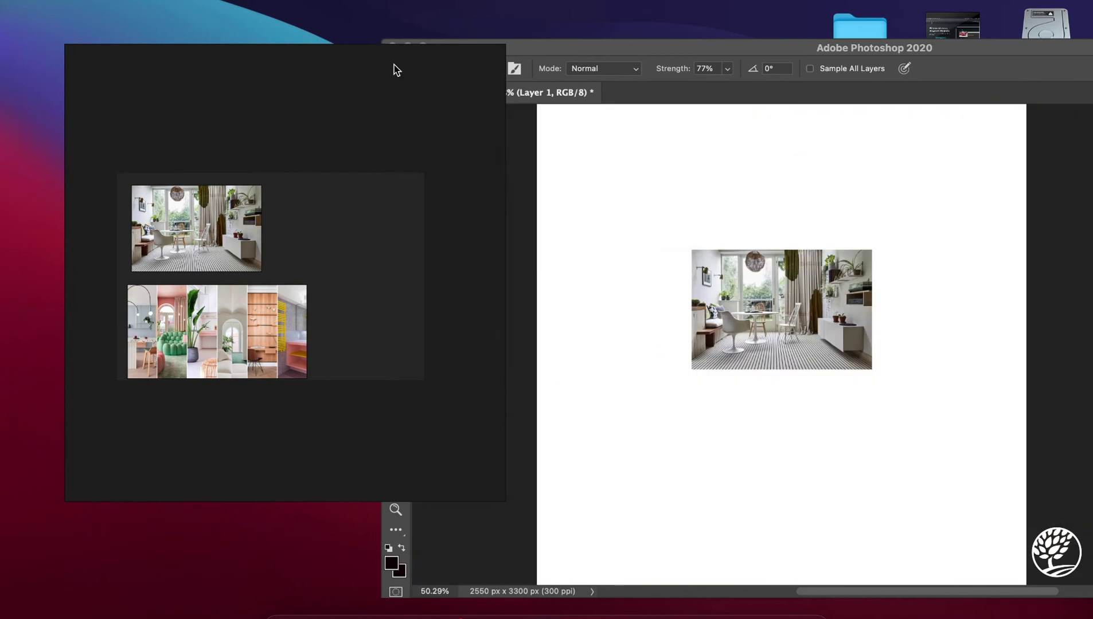
{"action": "left_click_drag", "start_coordinate": [386, 88], "coordinate": [228, 117]}
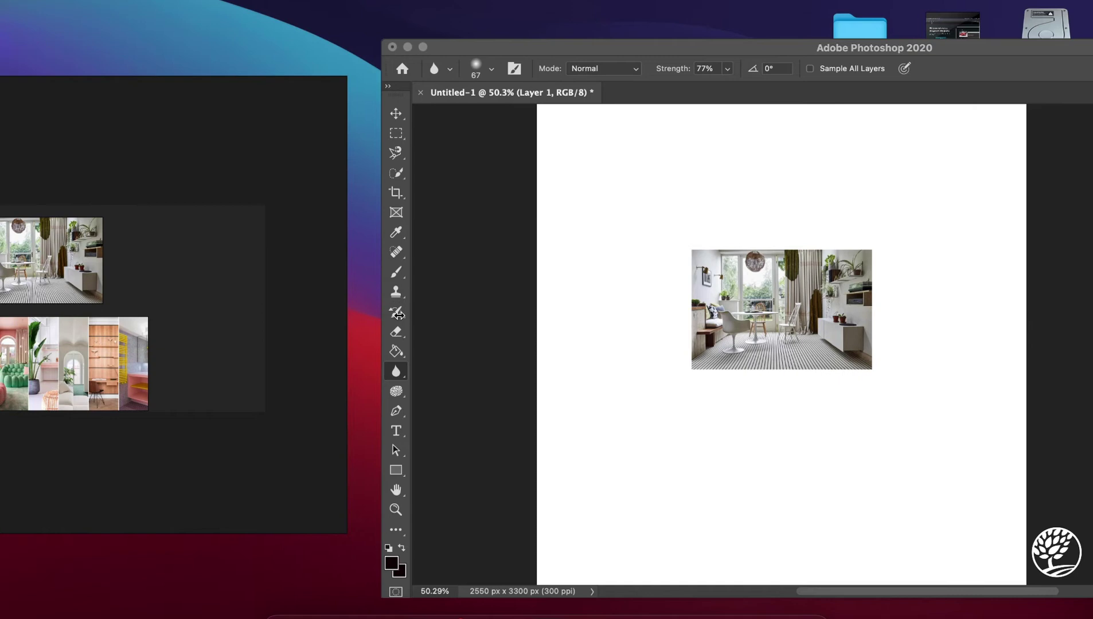
- Paint a thick black brush loop across the room photo, then select the entire canvas
{"action": "left_click", "coordinate": [391, 270]}
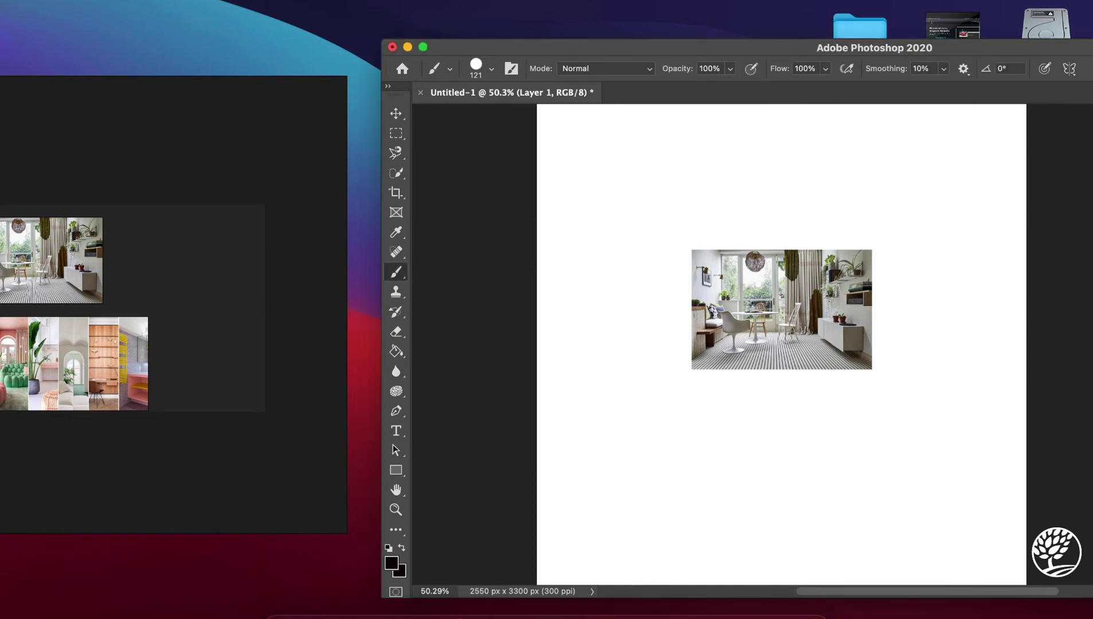
{"action": "mouse_move", "coordinate": [780, 310]}
{"action": "left_mouse_down"}
{"action": "mouse_move", "coordinate": [779, 339]}
{"action": "mouse_move", "coordinate": [740, 355]}
{"action": "mouse_move", "coordinate": [783, 284]}
{"action": "mouse_move", "coordinate": [743, 453]}
{"action": "mouse_move", "coordinate": [809, 339]}
{"action": "left_mouse_up"}
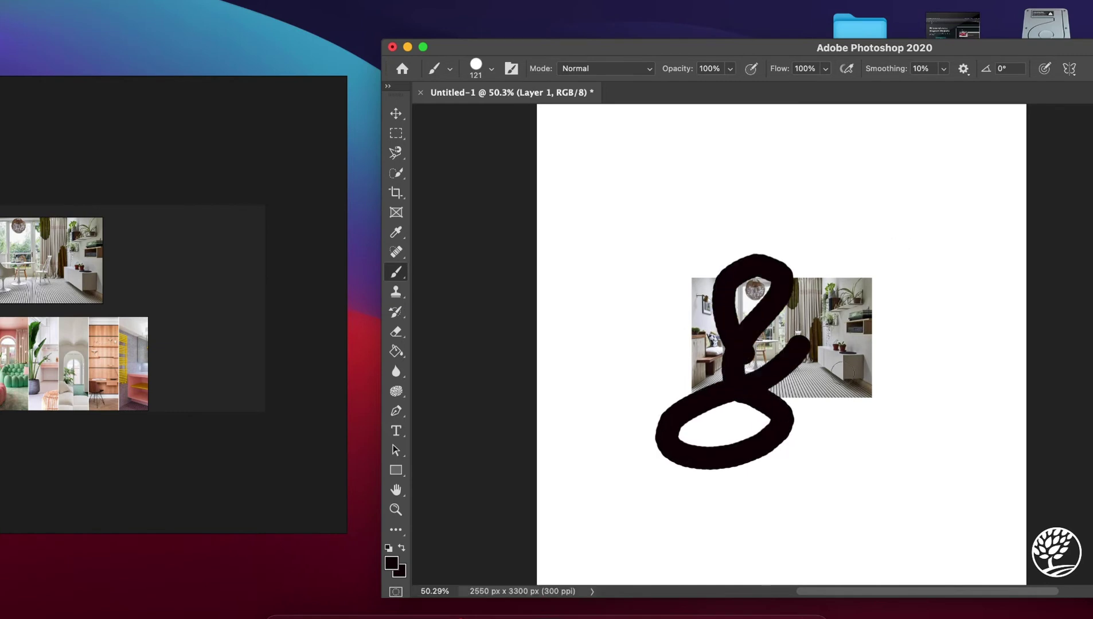
{"action": "scroll", "coordinate": [820, 361], "scroll_direction": "up", "scroll_amount": 5}
{"action": "scroll", "coordinate": [791, 345], "scroll_direction": "down", "scroll_amount": 5}
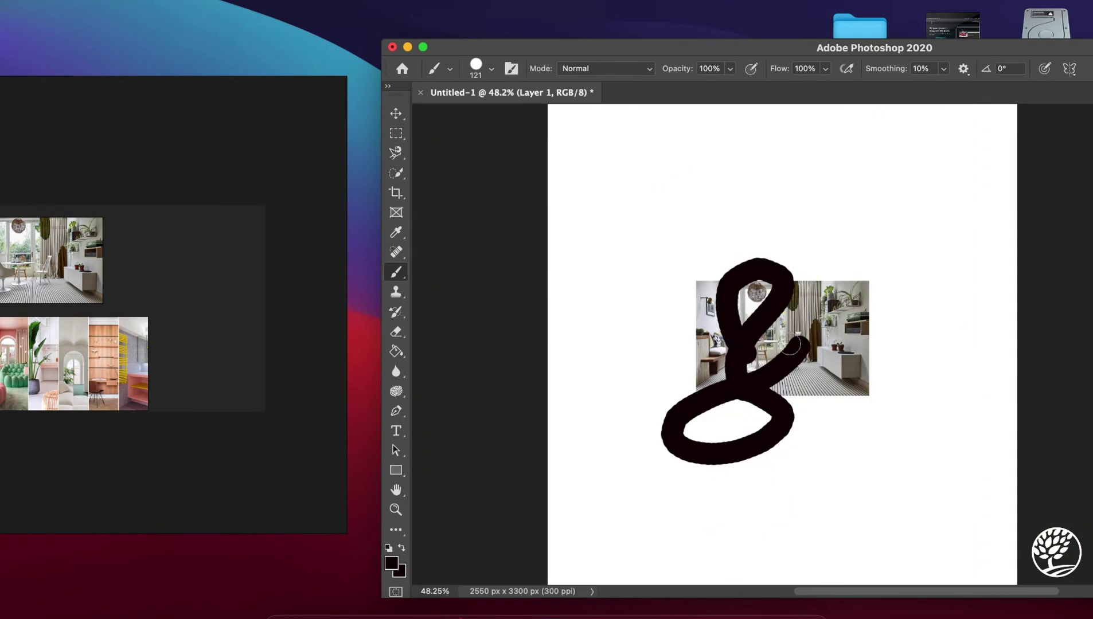
{"action": "key", "text": "super+a"}
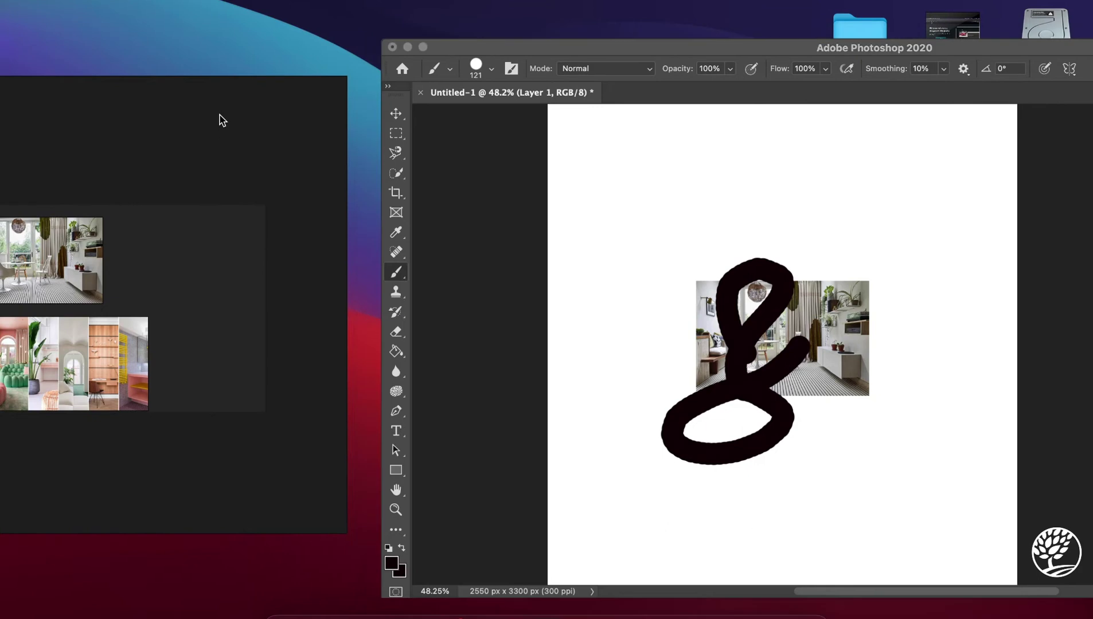
{"action": "left_click_drag", "start_coordinate": [220, 116], "coordinate": [499, 129]}
- Paste the scribbled canvas onto the PureRef board, reposition it, then delete it again
{"action": "key", "text": "super+v"}
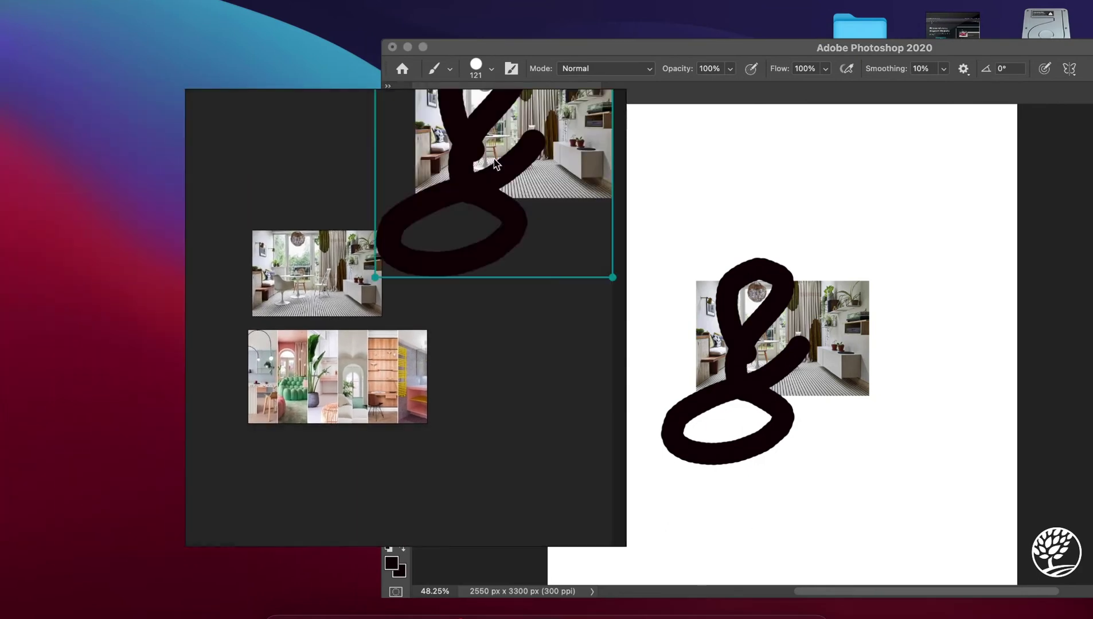
{"action": "scroll", "coordinate": [496, 198], "scroll_direction": "up", "scroll_amount": 3}
{"action": "scroll", "coordinate": [505, 212], "scroll_direction": "down", "scroll_amount": 5}
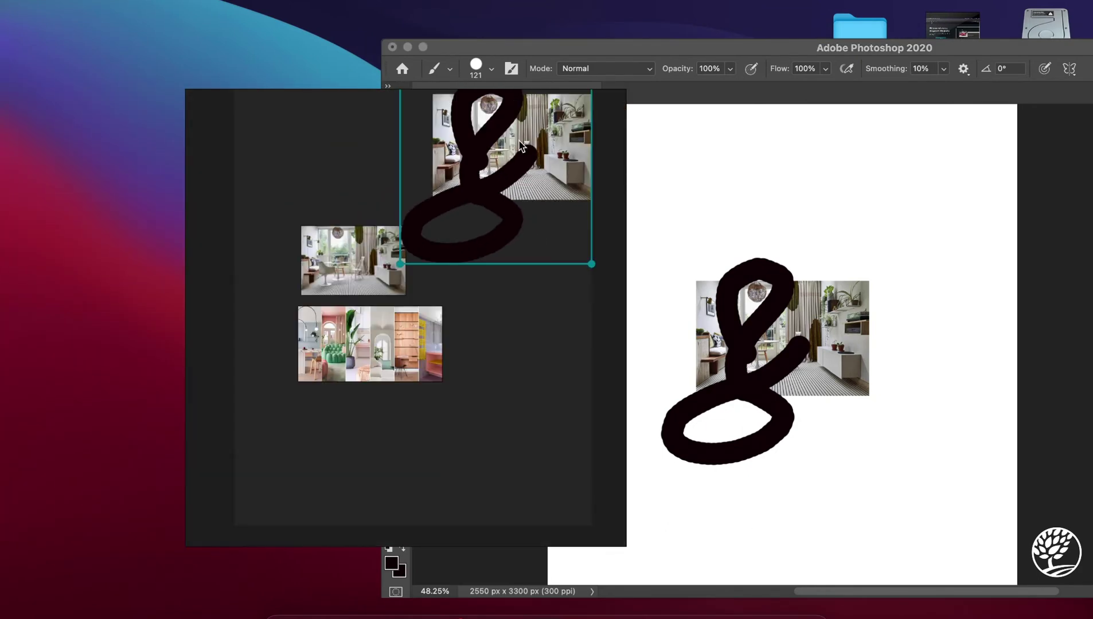
{"action": "left_click_drag", "start_coordinate": [534, 136], "coordinate": [524, 201]}
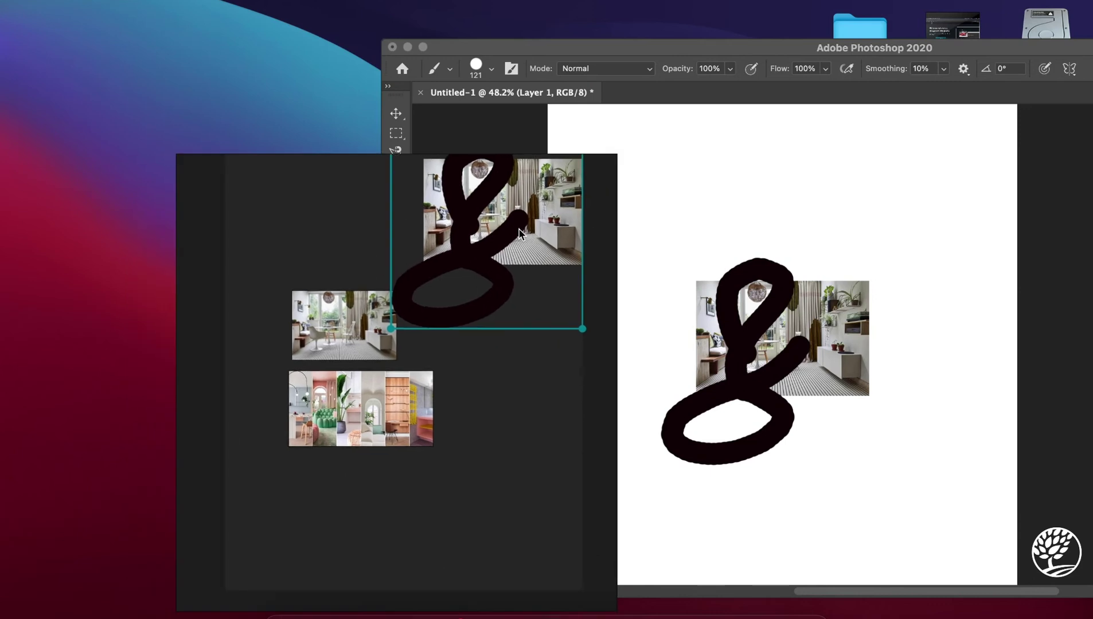
{"action": "mouse_move", "coordinate": [533, 240]}
{"action": "left_mouse_down"}
{"action": "mouse_move", "coordinate": [496, 315]}
{"action": "mouse_move", "coordinate": [518, 308]}
{"action": "left_mouse_up"}
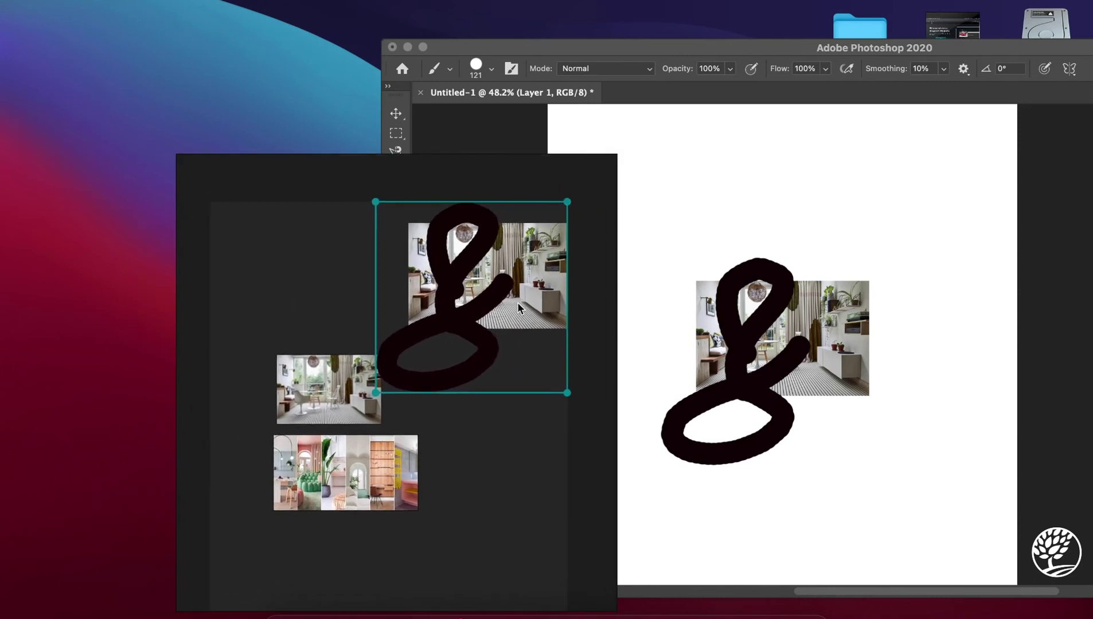
{"action": "scroll", "coordinate": [459, 328], "scroll_direction": "up", "scroll_amount": 3}
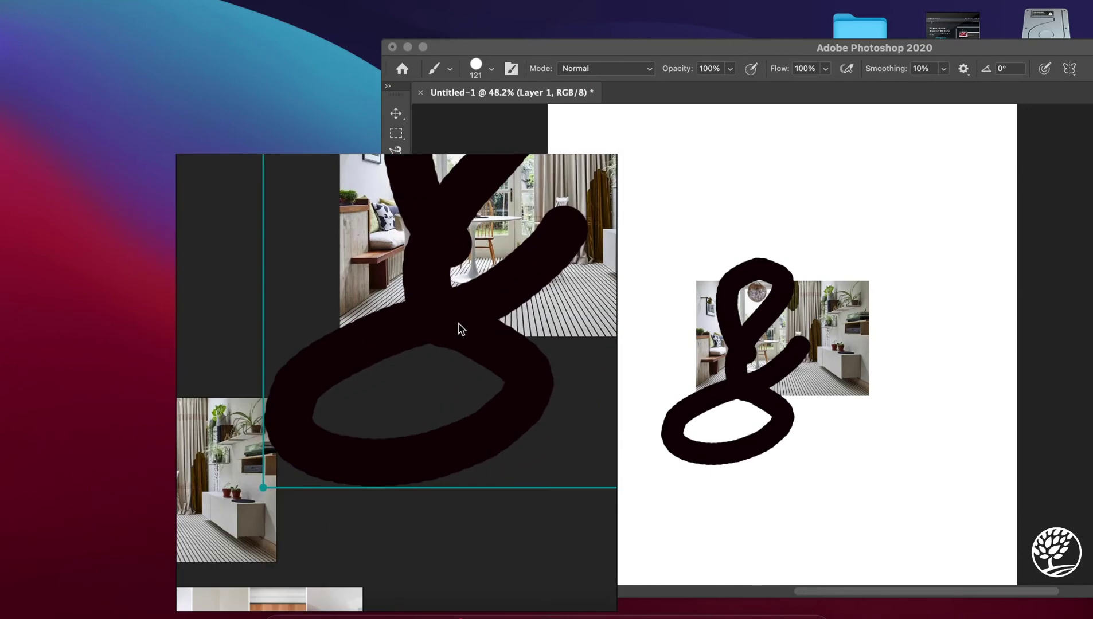
{"action": "scroll", "coordinate": [459, 328], "scroll_direction": "down", "scroll_amount": 3}
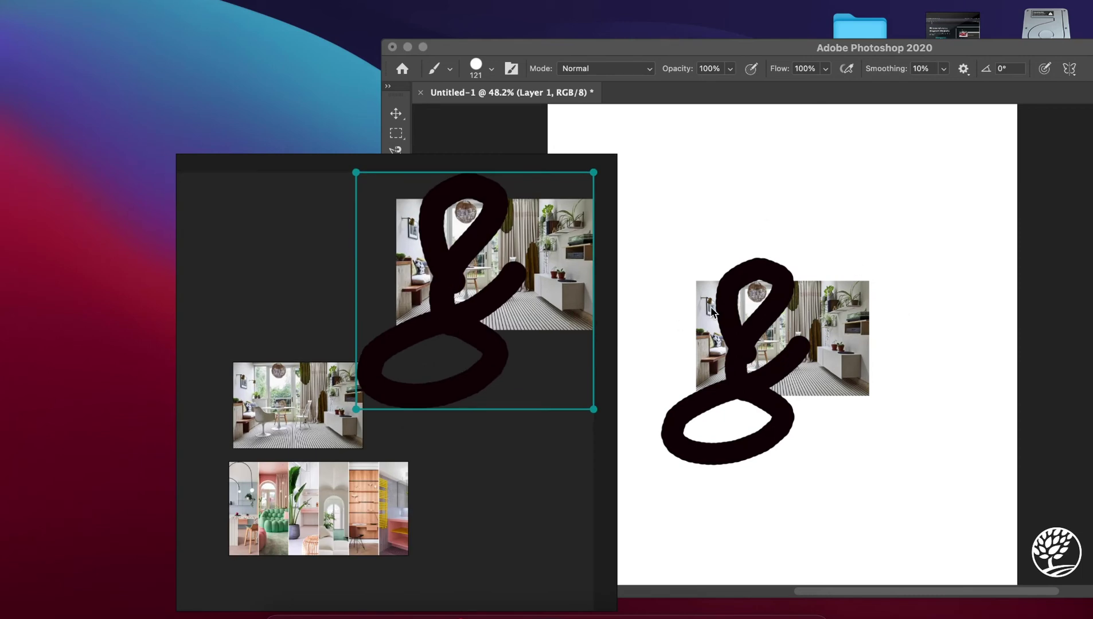
{"action": "key", "text": "Delete"}
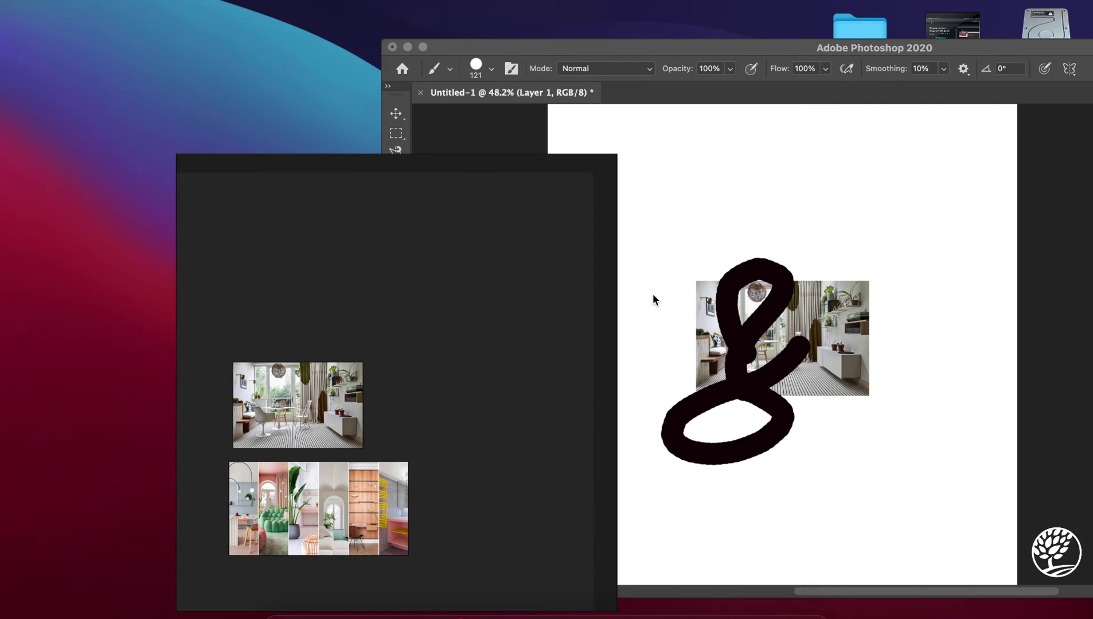
{"action": "scroll", "coordinate": [387, 311], "scroll_direction": "up", "scroll_amount": 1}
{"action": "scroll", "coordinate": [388, 316], "scroll_direction": "down", "scroll_amount": 1}
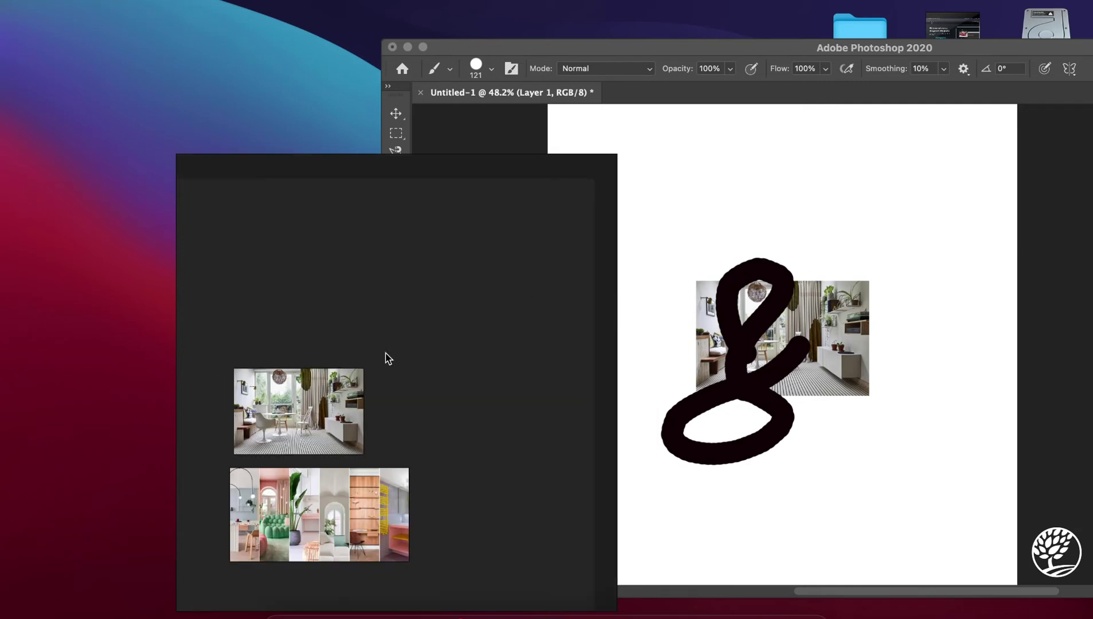
{"action": "scroll", "coordinate": [386, 353], "scroll_direction": "up", "scroll_amount": 4}
{"action": "scroll", "coordinate": [395, 359], "scroll_direction": "down", "scroll_amount": 5}
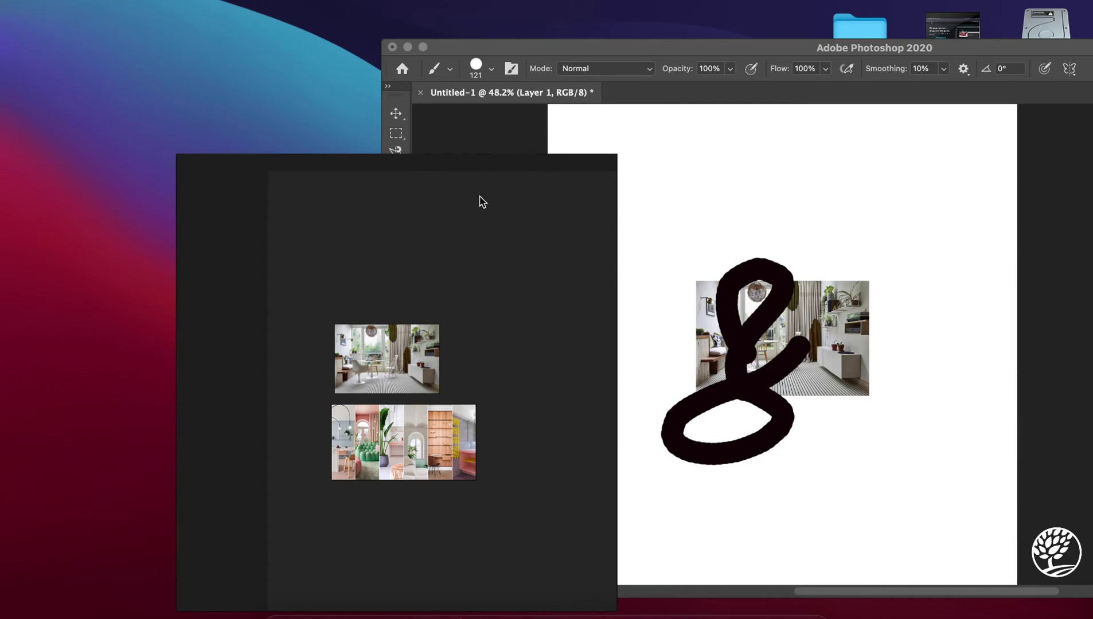
- Minimize Photoshop and copy the neon Lisbon street photo from the Unsplash page
{"action": "left_click_drag", "start_coordinate": [489, 168], "coordinate": [350, 92]}
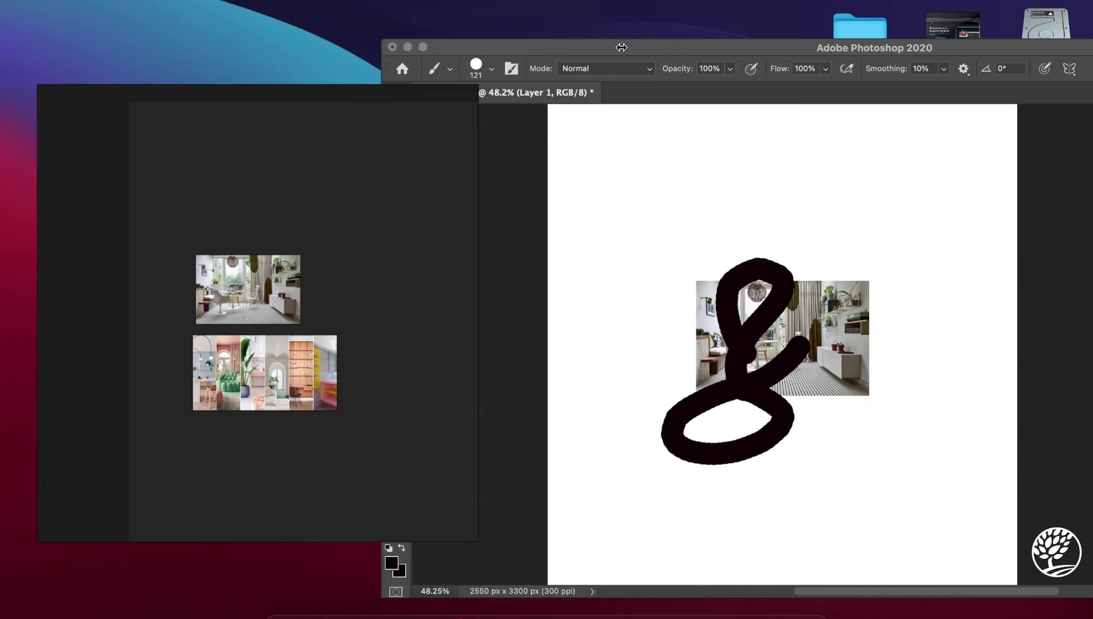
{"action": "left_click", "coordinate": [621, 47]}
{"action": "left_click", "coordinate": [408, 47]}
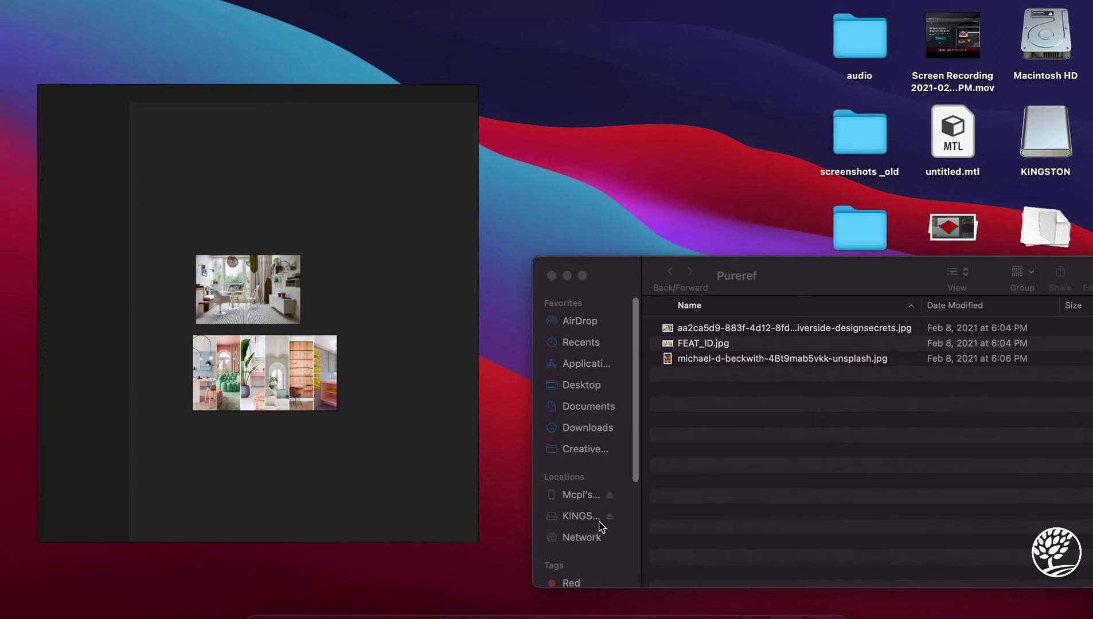
{"action": "left_click", "coordinate": [745, 613]}
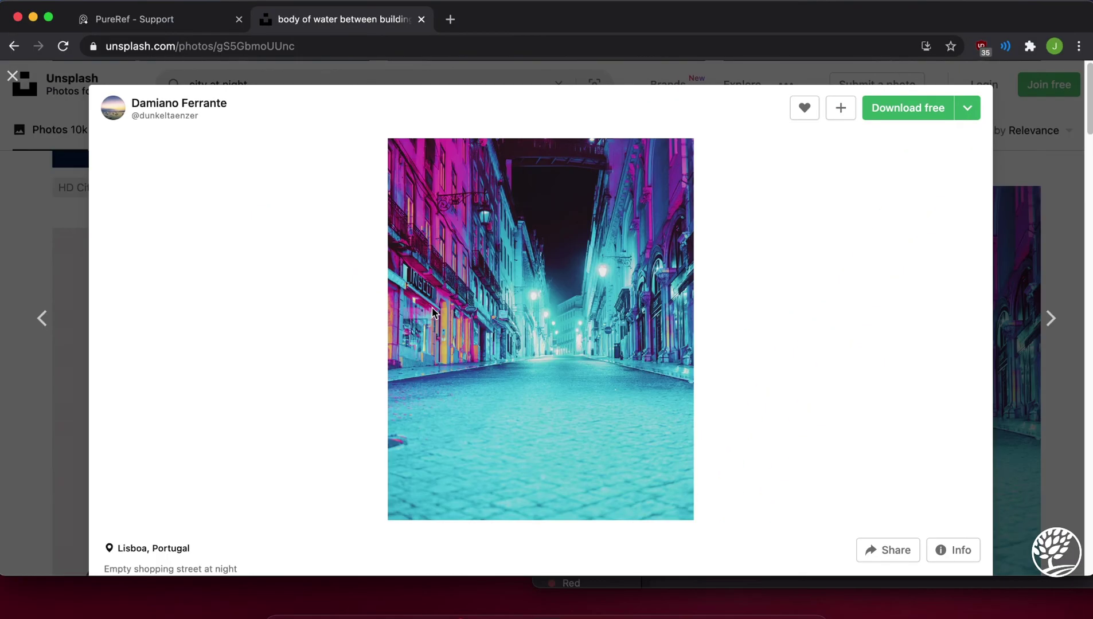
{"action": "right_click", "coordinate": [506, 285]}
{"action": "left_click", "coordinate": [553, 328]}
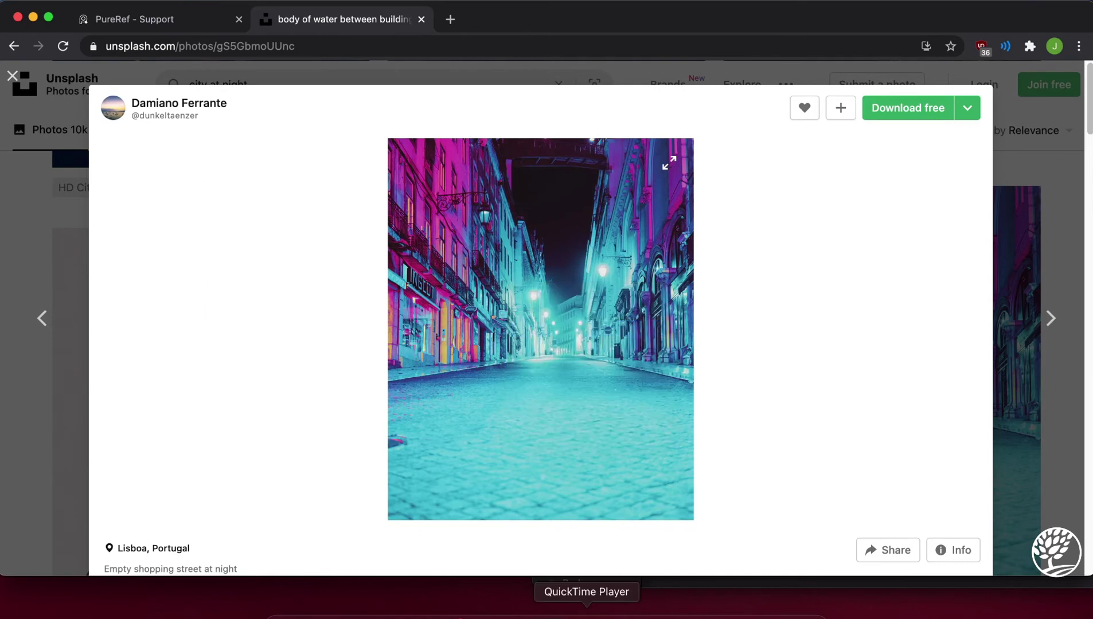
- Paste the neon Lisbon street photo onto the board and place it right of the interior images
{"action": "left_click", "coordinate": [627, 610]}
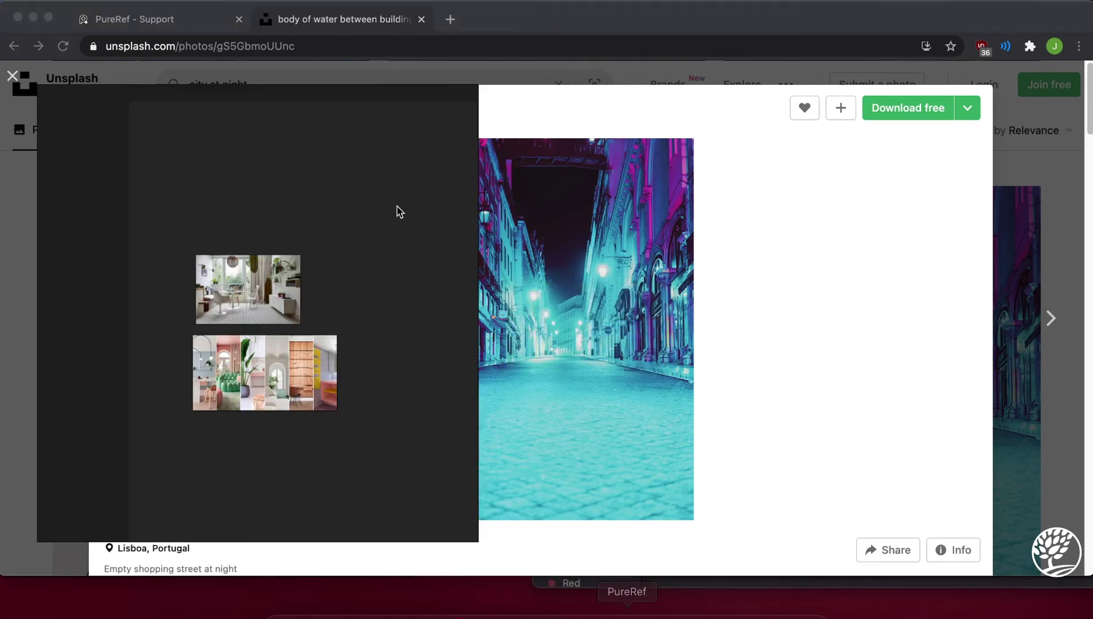
{"action": "key", "text": "super+v"}
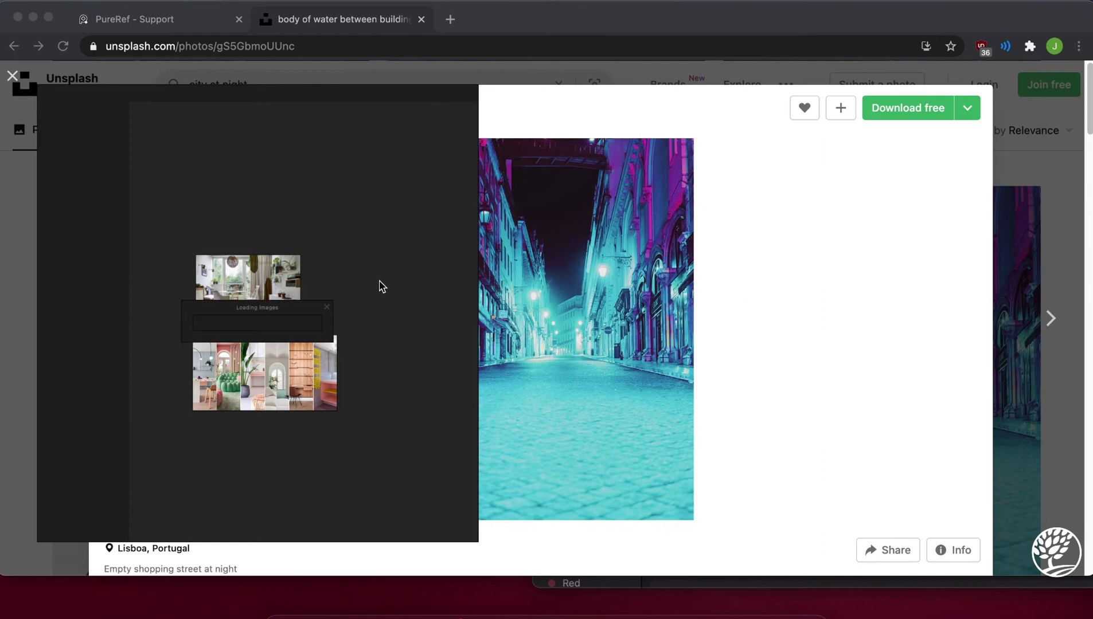
{"action": "scroll", "coordinate": [369, 323], "scroll_direction": "up", "scroll_amount": 2}
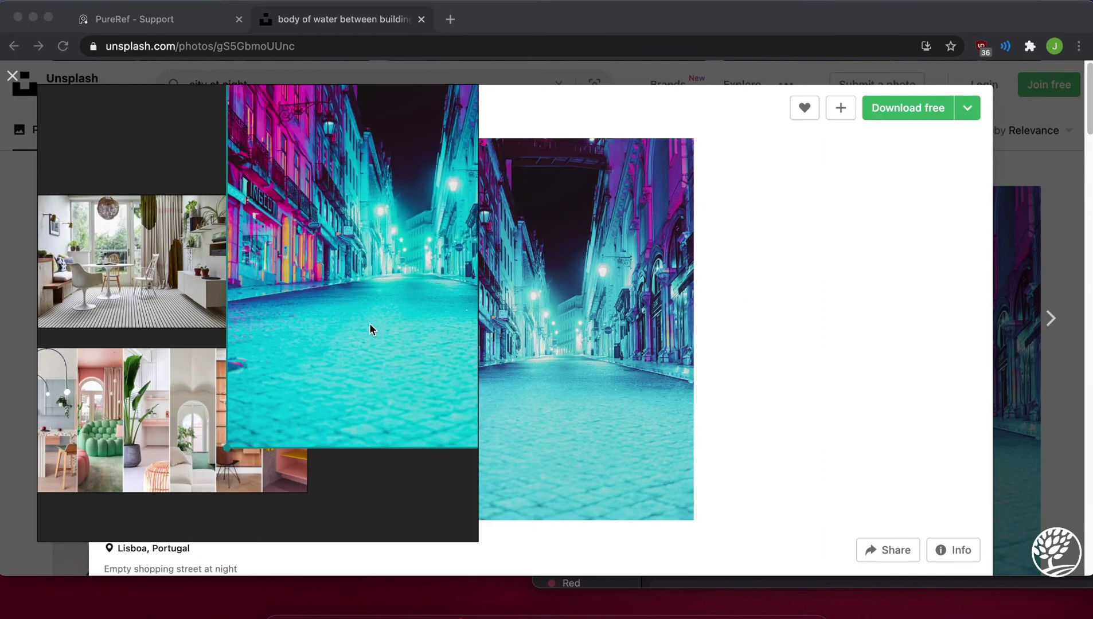
{"action": "scroll", "coordinate": [369, 323], "scroll_direction": "down", "scroll_amount": 3}
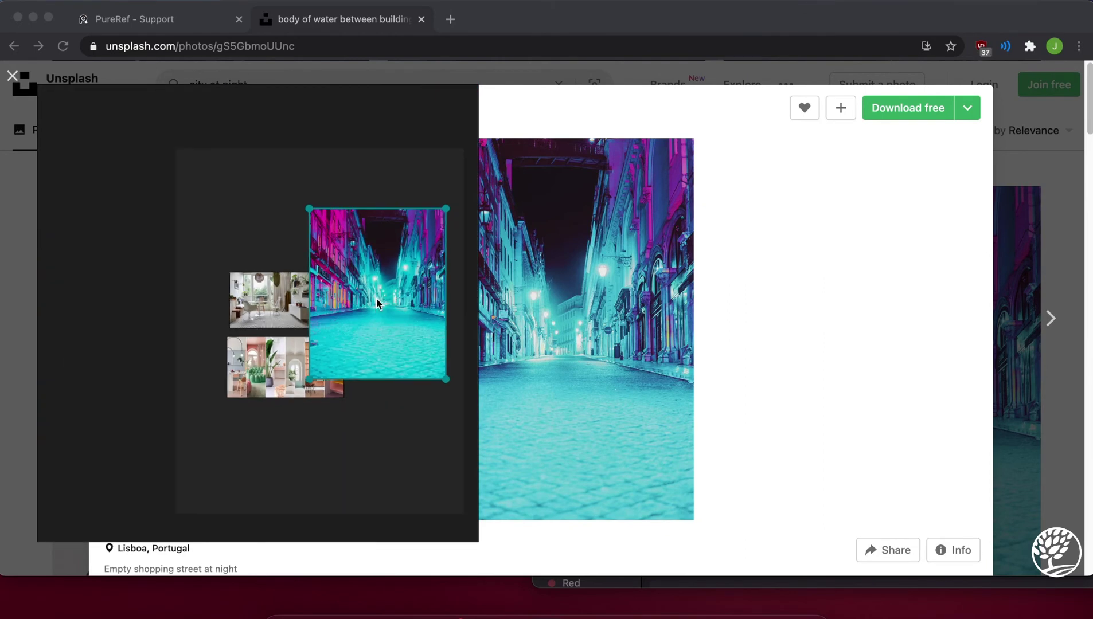
{"action": "left_click_drag", "start_coordinate": [376, 299], "coordinate": [437, 347]}
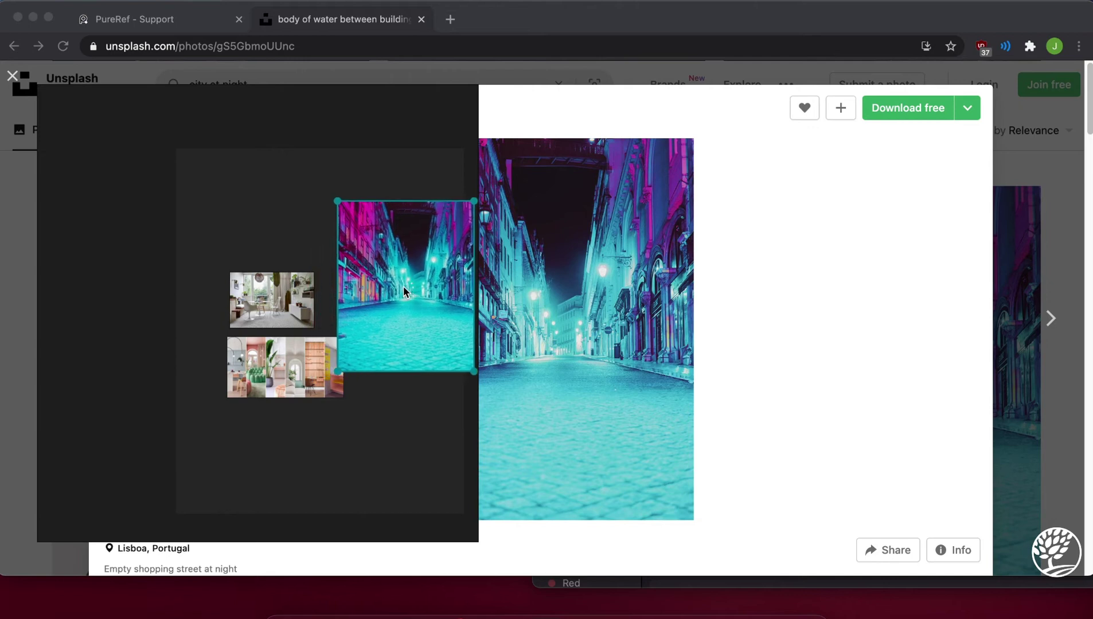
- Marquee-select both interior images and drag them far to the left of the street photo
{"action": "scroll", "coordinate": [314, 486], "scroll_direction": "down", "scroll_amount": 2}
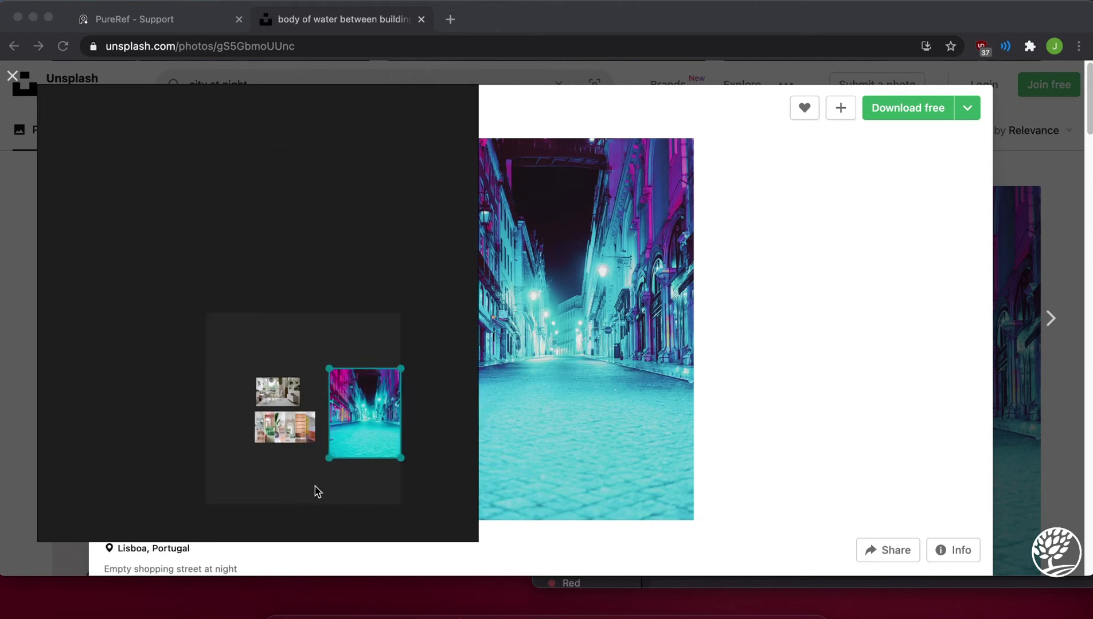
{"action": "left_click_drag", "start_coordinate": [446, 446], "coordinate": [405, 342]}
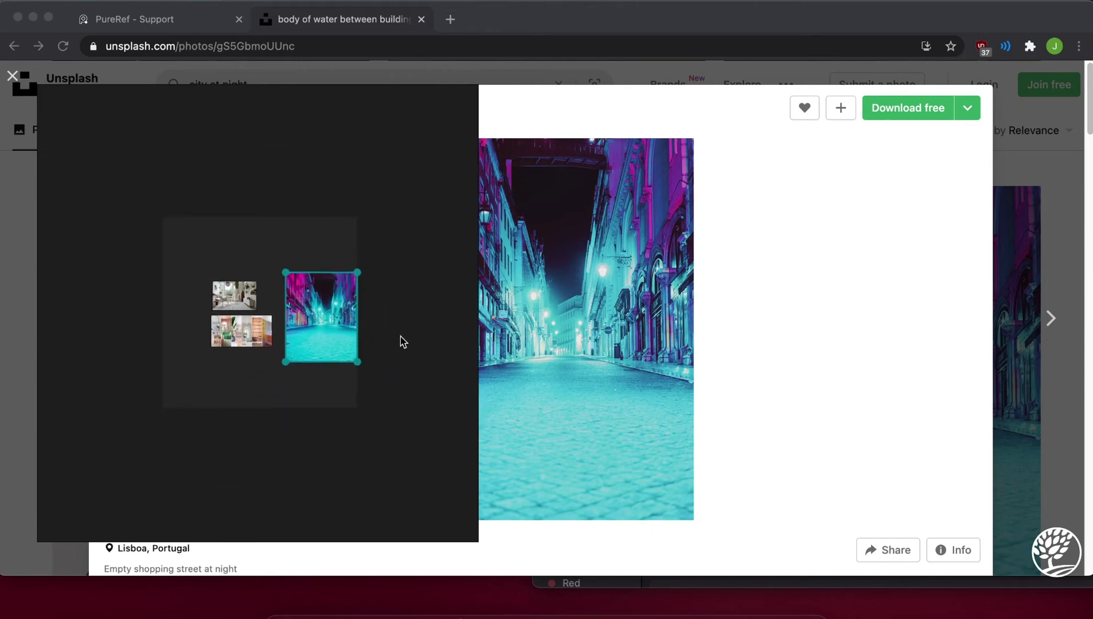
{"action": "scroll", "coordinate": [328, 341], "scroll_direction": "up", "scroll_amount": 4}
{"action": "scroll", "coordinate": [329, 341], "scroll_direction": "down", "scroll_amount": 1}
{"action": "scroll", "coordinate": [321, 337], "scroll_direction": "down", "scroll_amount": 2}
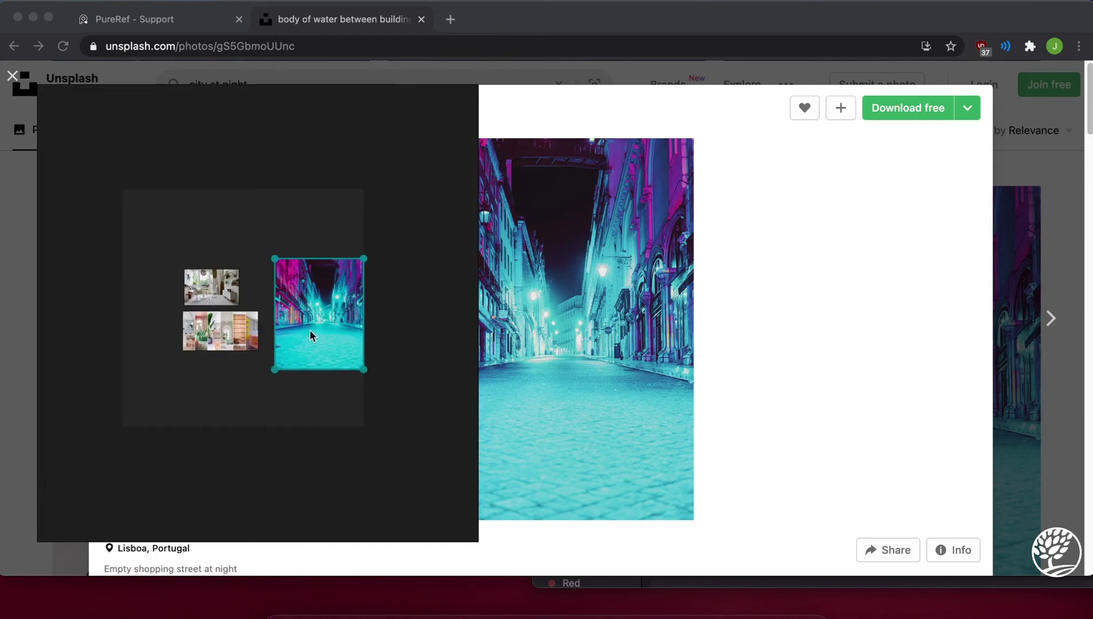
{"action": "left_click_drag", "start_coordinate": [166, 251], "coordinate": [227, 358]}
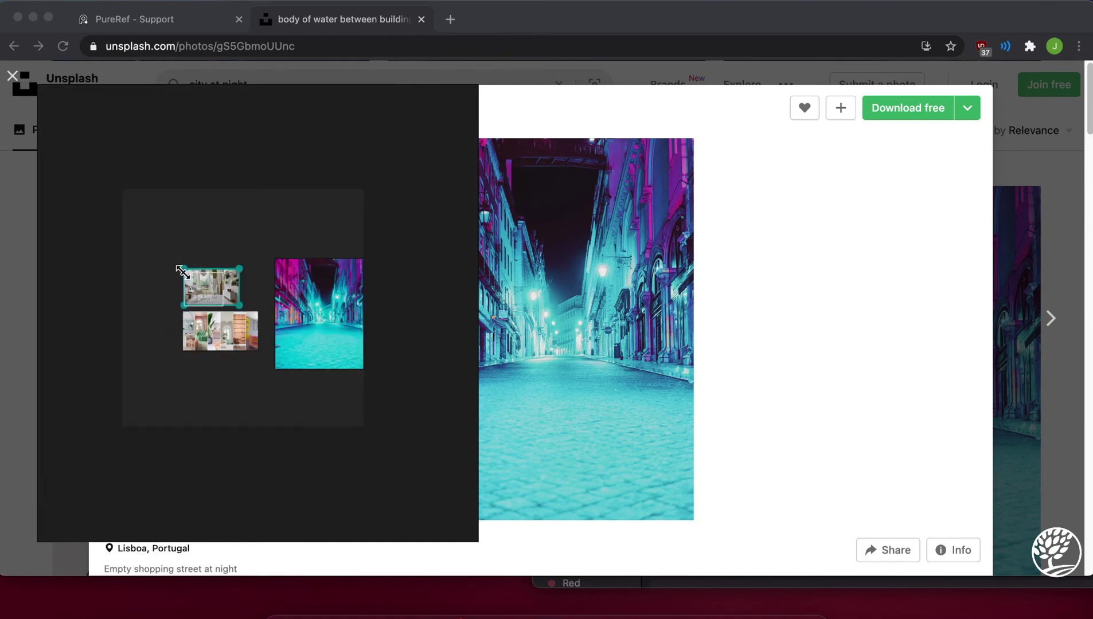
{"action": "left_click_drag", "start_coordinate": [120, 223], "coordinate": [240, 362]}
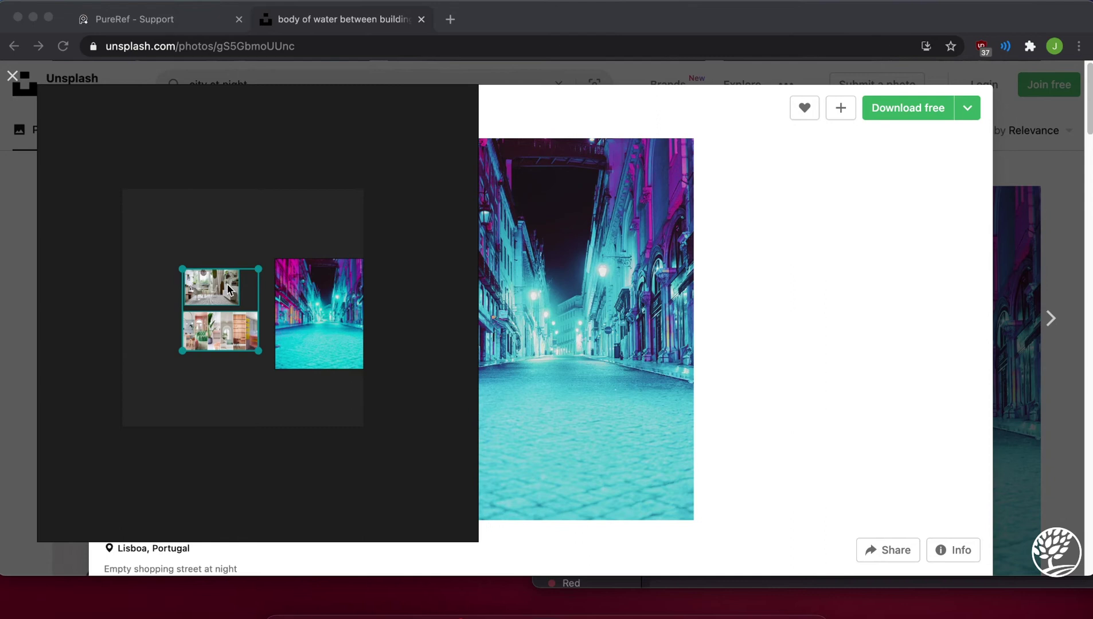
{"action": "left_click_drag", "start_coordinate": [226, 282], "coordinate": [110, 290]}
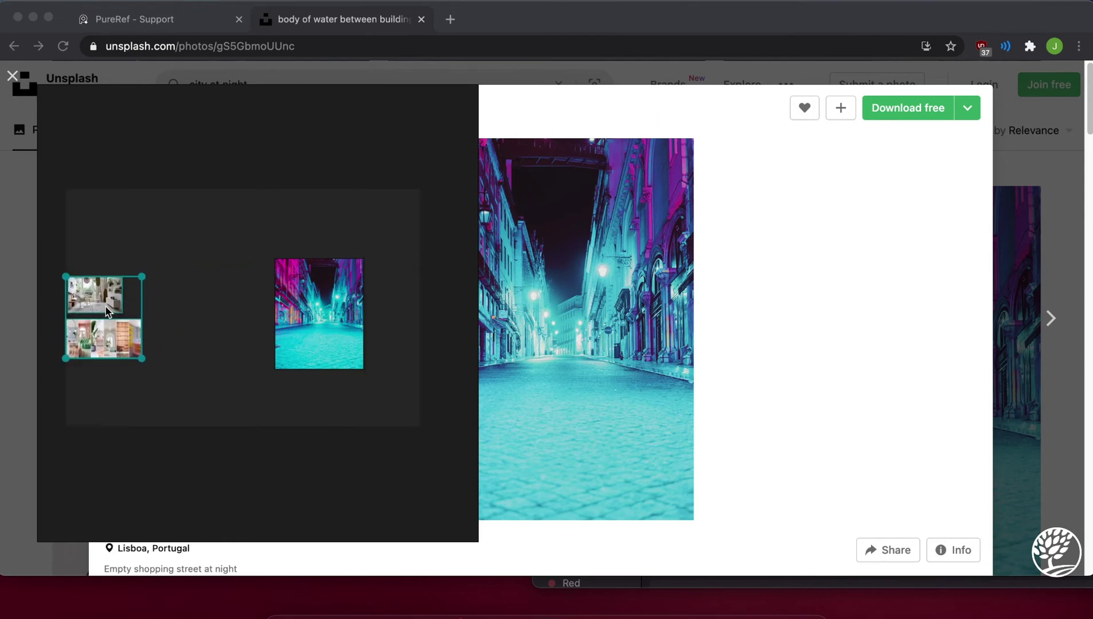
- Zoom and pan the board to recentre the view on both groups
{"action": "scroll", "coordinate": [107, 310], "scroll_direction": "down", "scroll_amount": 3}
{"action": "scroll", "coordinate": [108, 310], "scroll_direction": "up", "scroll_amount": 5}
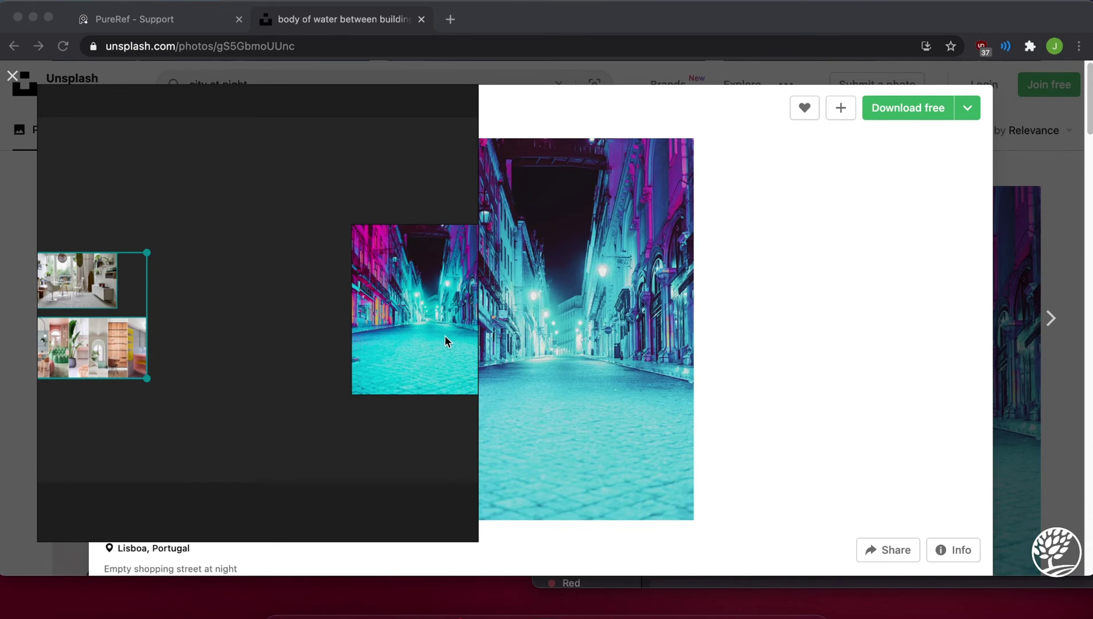
{"action": "scroll", "coordinate": [80, 327], "scroll_direction": "up", "scroll_amount": 6}
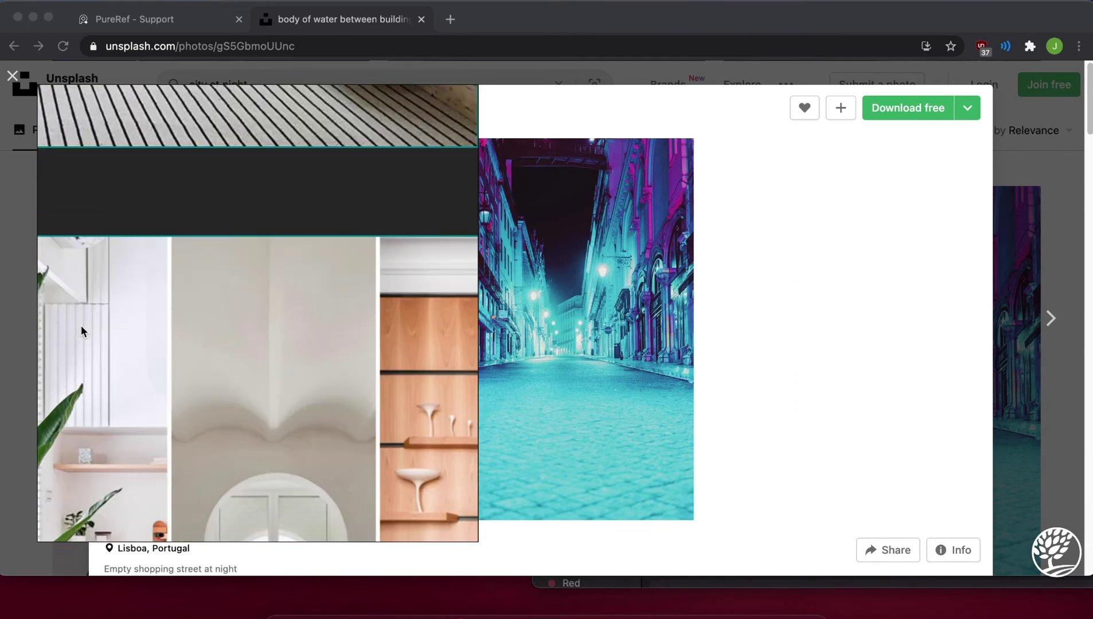
{"action": "scroll", "coordinate": [81, 329], "scroll_direction": "down", "scroll_amount": 8}
{"action": "scroll", "coordinate": [460, 333], "scroll_direction": "up", "scroll_amount": 4}
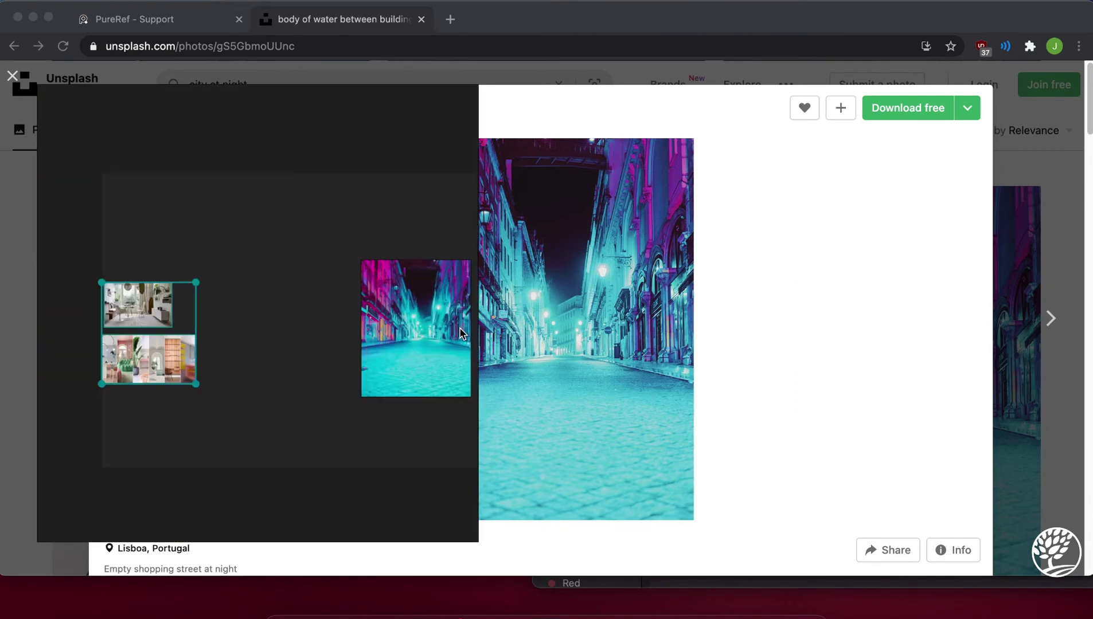
{"action": "scroll", "coordinate": [398, 331], "scroll_direction": "up", "scroll_amount": 6}
{"action": "scroll", "coordinate": [396, 331], "scroll_direction": "down", "scroll_amount": 6}
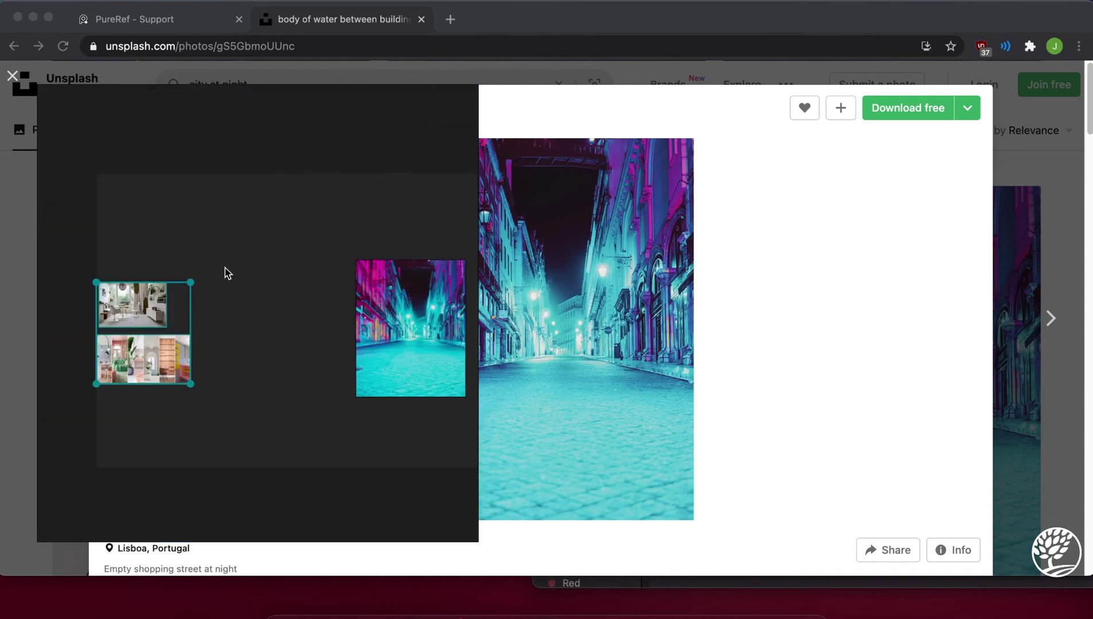
{"action": "left_click_drag", "start_coordinate": [228, 273], "coordinate": [191, 248]}
{"action": "scroll", "coordinate": [194, 254], "scroll_direction": "down", "scroll_amount": 5}
{"action": "scroll", "coordinate": [194, 254], "scroll_direction": "up", "scroll_amount": 3}
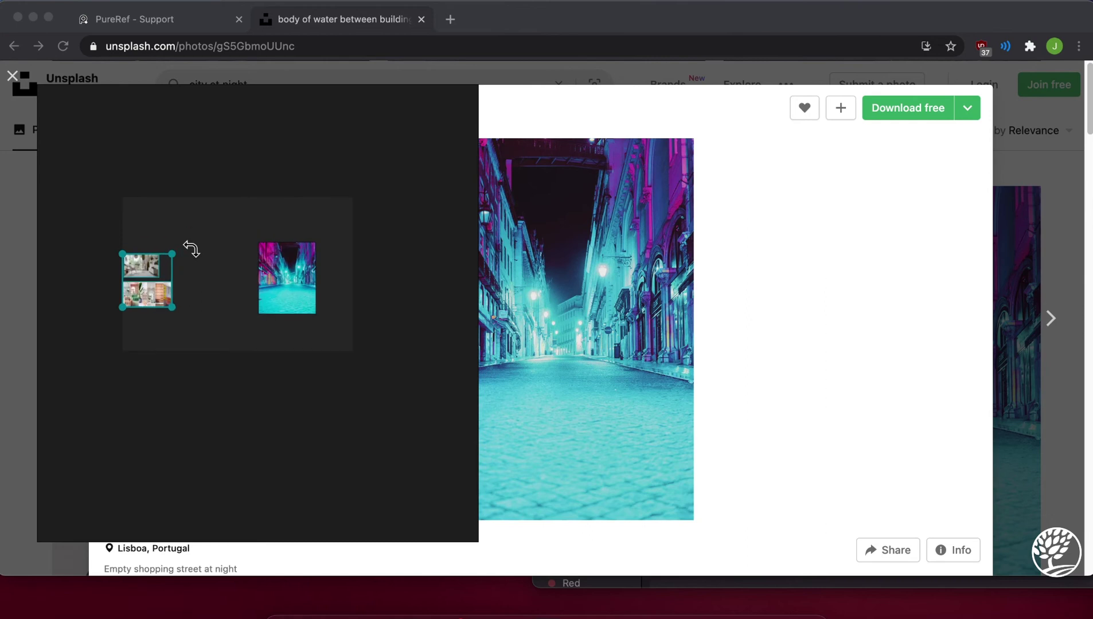
- Add a text note reading 'Interior' above the interior images
{"action": "left_click", "coordinate": [138, 228]}
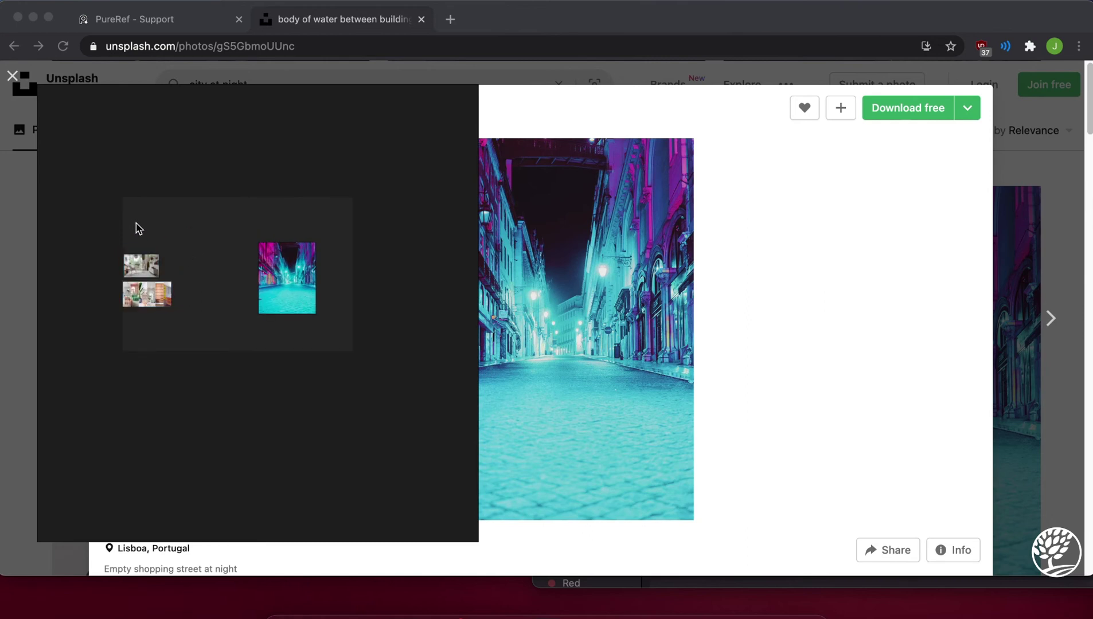
{"action": "key", "text": "t"}
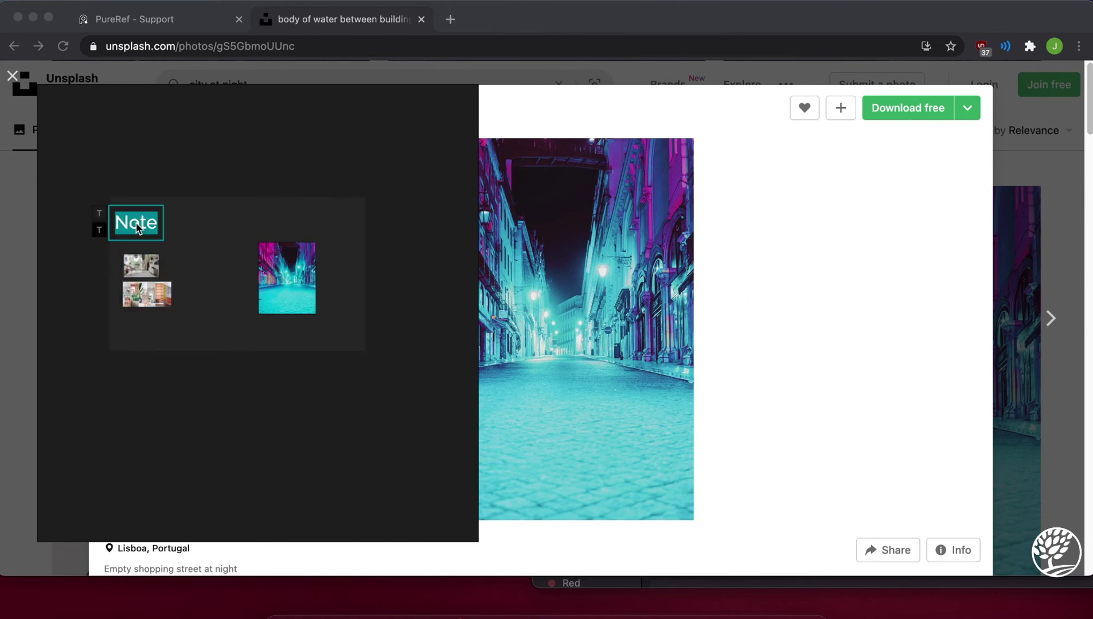
{"action": "type", "text": "Interior"}
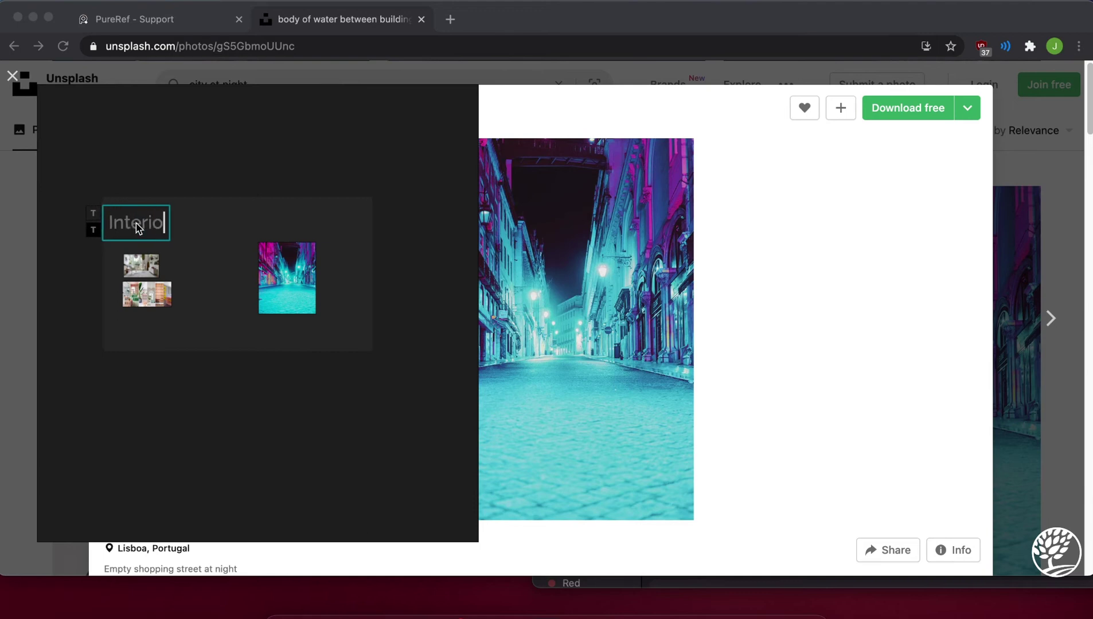
{"action": "left_click", "coordinate": [253, 251]}
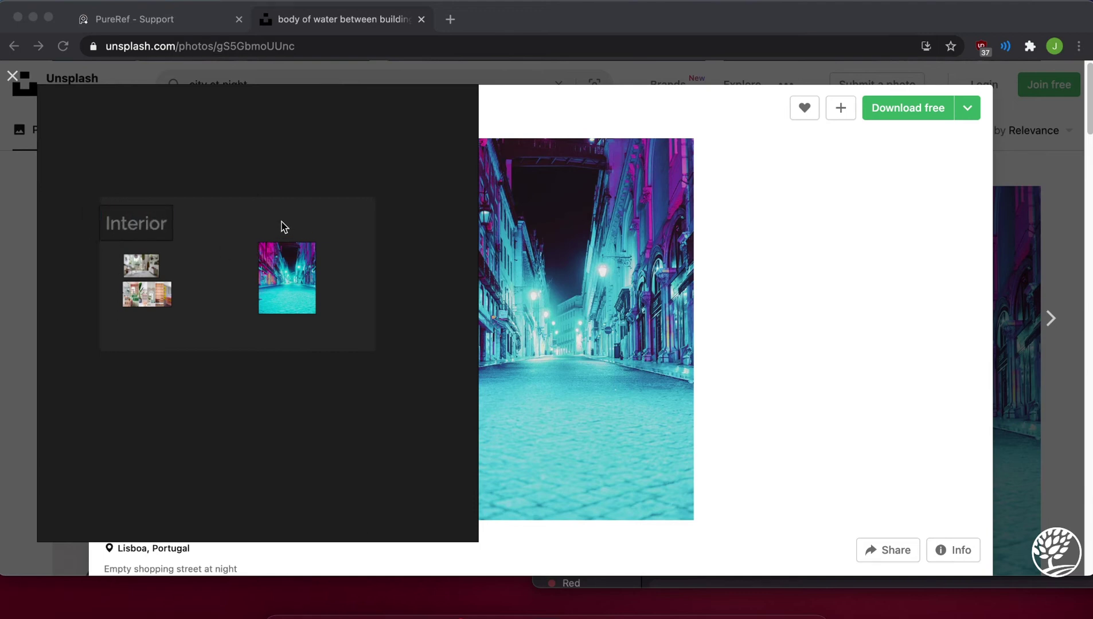
- Add an 'ext' text note above the street photo
{"action": "type", "text": "text"}
{"action": "left_click", "coordinate": [231, 318]}
{"action": "scroll", "coordinate": [161, 275], "scroll_direction": "up", "scroll_amount": 5}
{"action": "scroll", "coordinate": [224, 232], "scroll_direction": "down", "scroll_amount": 4}
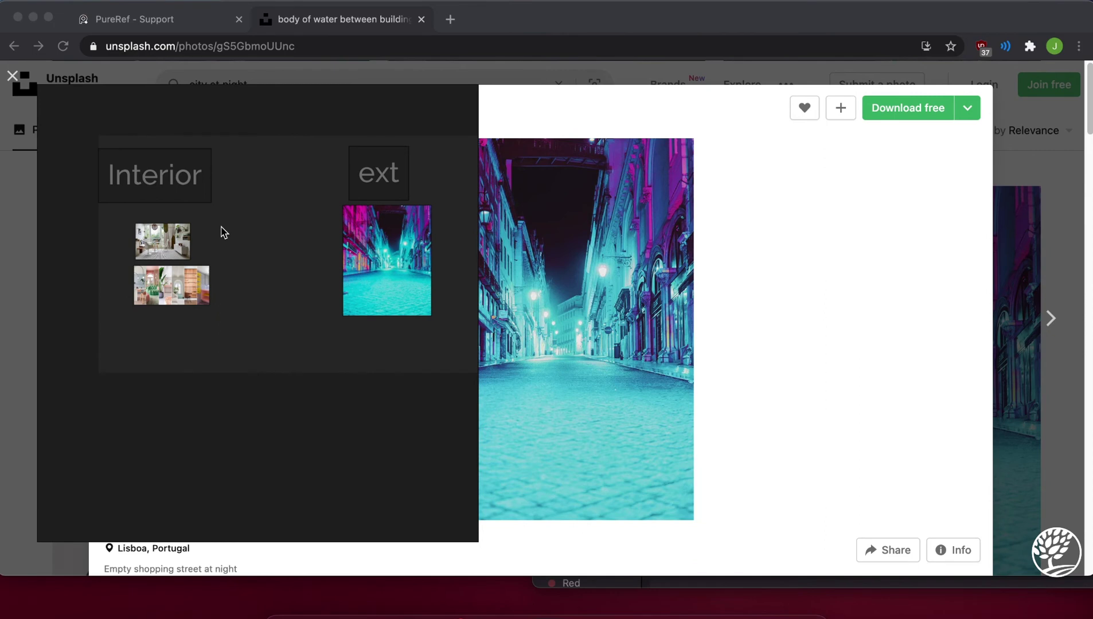
{"action": "scroll", "coordinate": [287, 224], "scroll_direction": "down", "scroll_amount": 3}
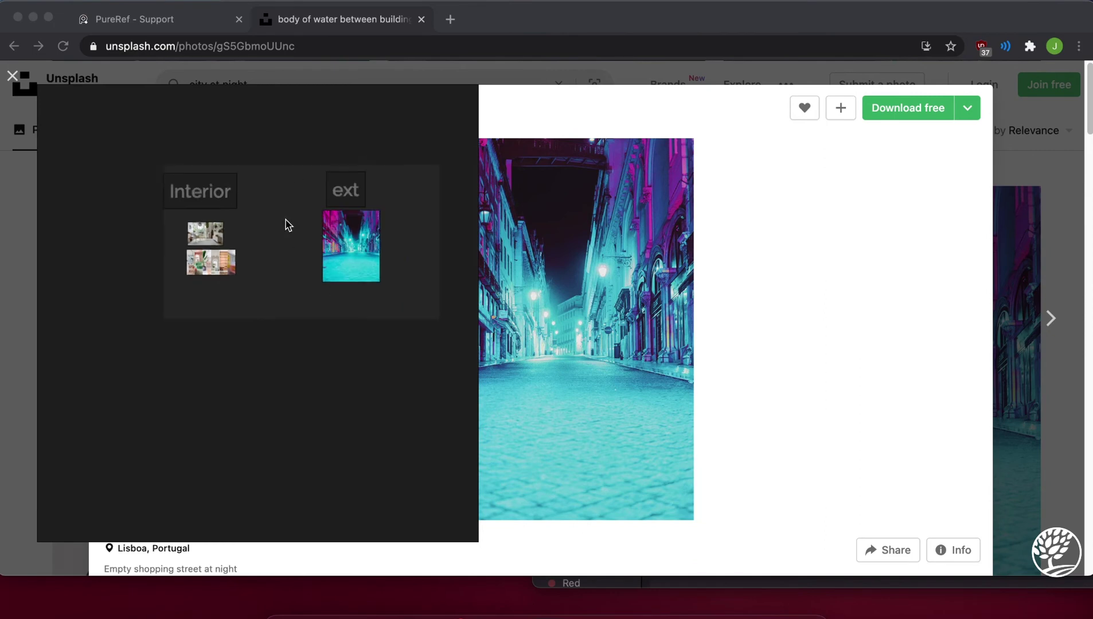
{"action": "scroll", "coordinate": [289, 226], "scroll_direction": "down", "scroll_amount": 1}
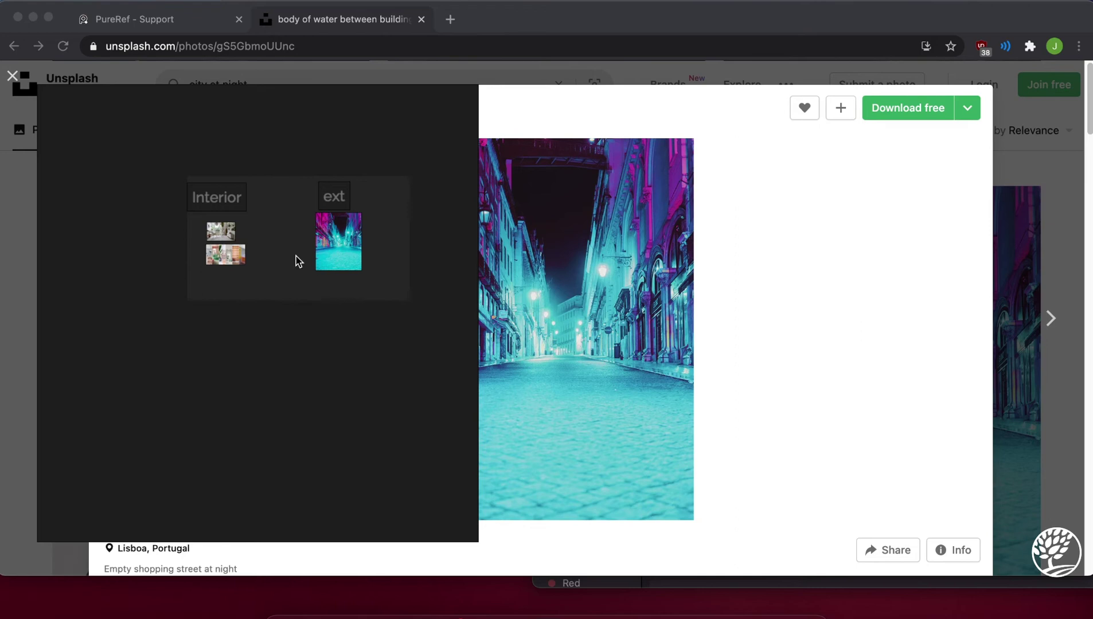
{"action": "scroll", "coordinate": [269, 258], "scroll_direction": "up", "scroll_amount": 2}
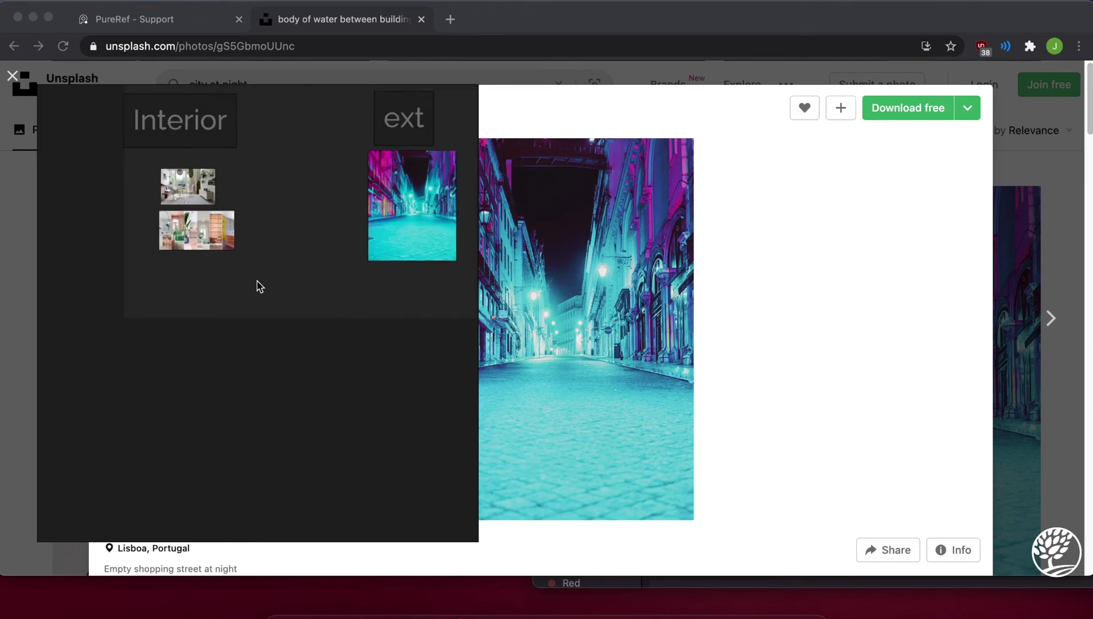
{"action": "scroll", "coordinate": [224, 254], "scroll_direction": "up", "scroll_amount": 2}
{"action": "scroll", "coordinate": [180, 251], "scroll_direction": "up", "scroll_amount": 2}
{"action": "scroll", "coordinate": [172, 234], "scroll_direction": "up", "scroll_amount": 3}
{"action": "scroll", "coordinate": [172, 233], "scroll_direction": "up", "scroll_amount": 1}
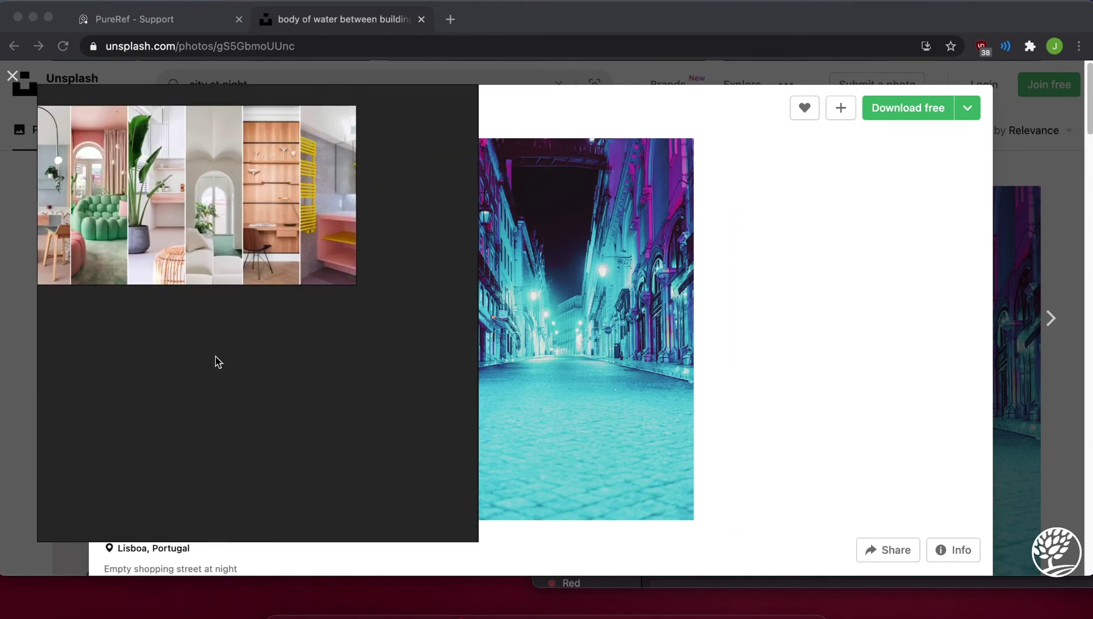
{"action": "left_click_drag", "start_coordinate": [215, 361], "coordinate": [317, 499]}
{"action": "scroll", "coordinate": [296, 309], "scroll_direction": "up", "scroll_amount": 2}
{"action": "scroll", "coordinate": [302, 149], "scroll_direction": "down", "scroll_amount": 1}
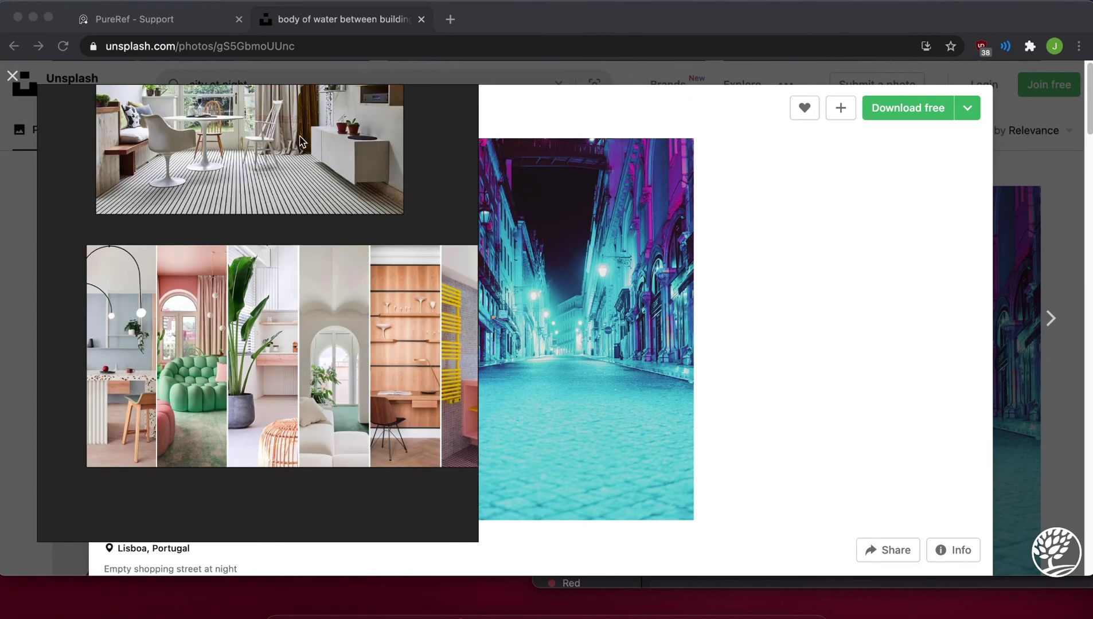
{"action": "scroll", "coordinate": [415, 207], "scroll_direction": "down", "scroll_amount": 4}
{"action": "left_click_drag", "start_coordinate": [421, 199], "coordinate": [34, 324]}
{"action": "scroll", "coordinate": [386, 369], "scroll_direction": "up", "scroll_amount": 3}
{"action": "left_click_drag", "start_coordinate": [389, 362], "coordinate": [234, 371]}
{"action": "scroll", "coordinate": [243, 350], "scroll_direction": "down", "scroll_amount": 2}
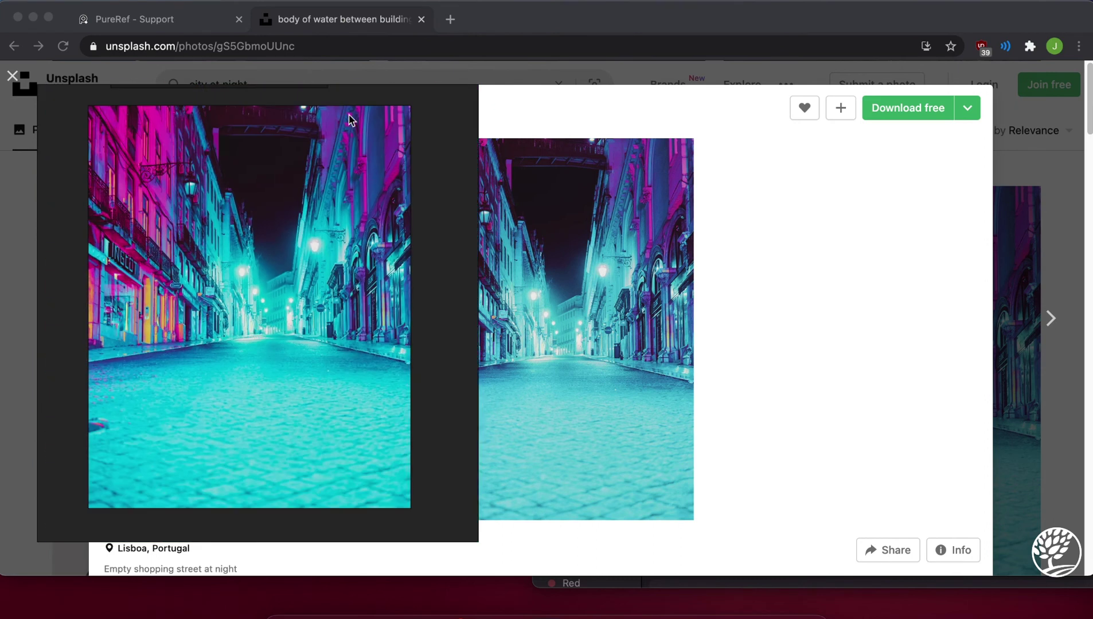
{"action": "scroll", "coordinate": [289, 392], "scroll_direction": "up", "scroll_amount": 3}
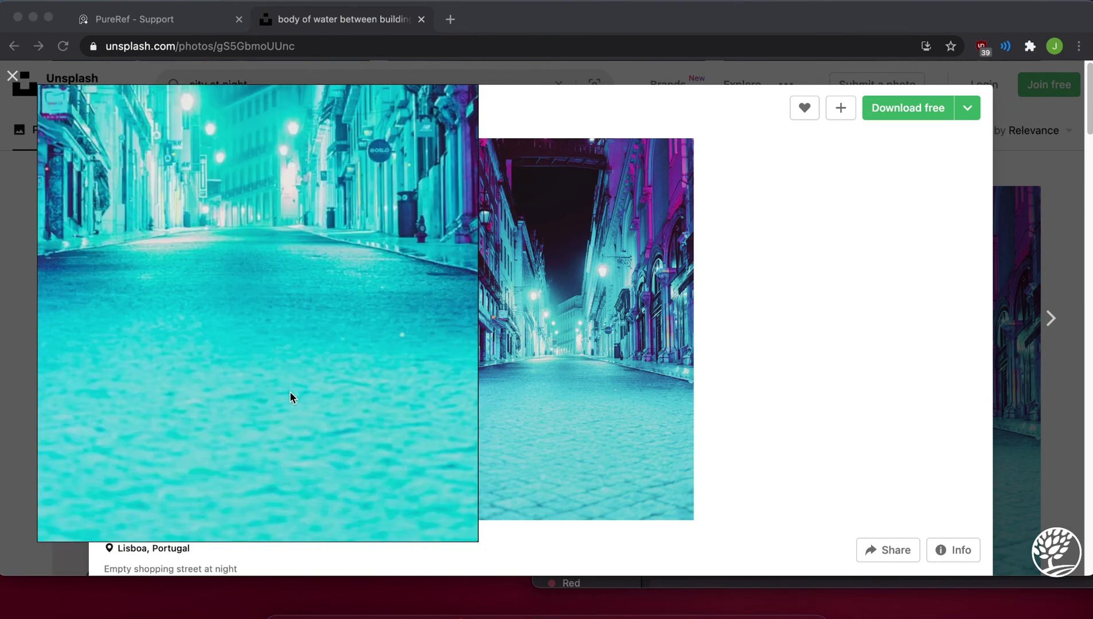
{"action": "scroll", "coordinate": [290, 391], "scroll_direction": "down", "scroll_amount": 3}
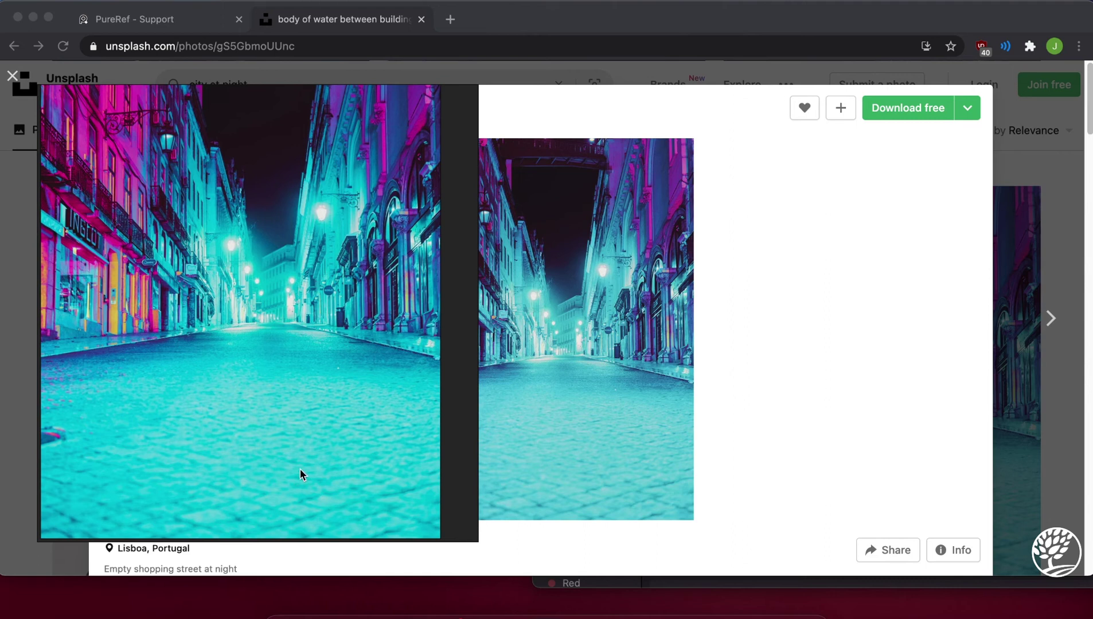
{"action": "scroll", "coordinate": [140, 224], "scroll_direction": "down", "scroll_amount": 3}
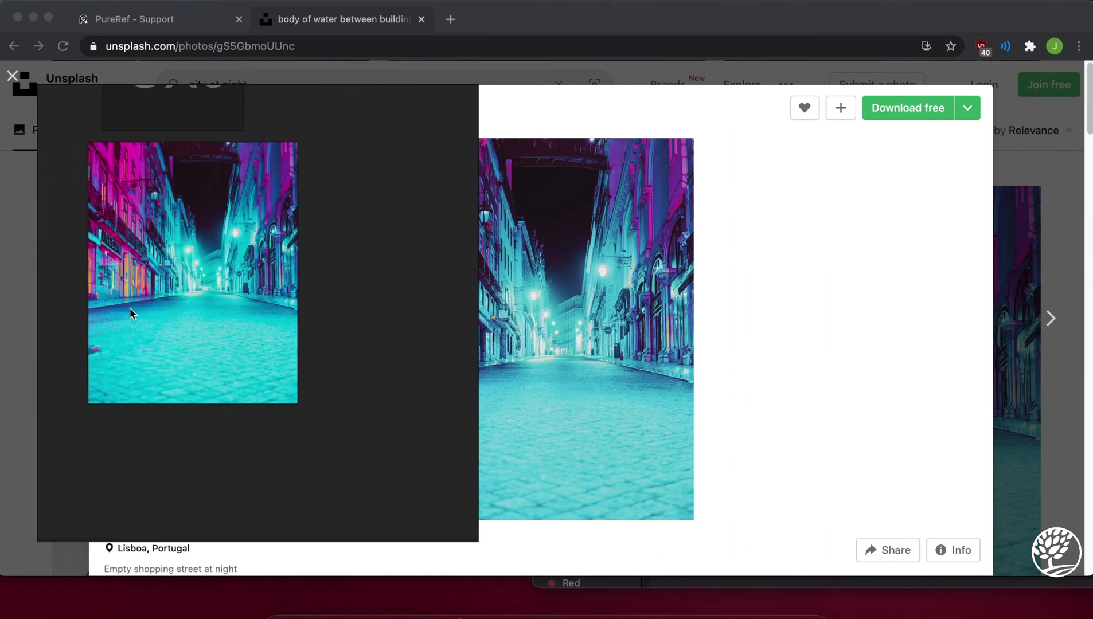
{"action": "scroll", "coordinate": [379, 231], "scroll_direction": "down", "scroll_amount": 2}
{"action": "scroll", "coordinate": [379, 232], "scroll_direction": "down", "scroll_amount": 1}
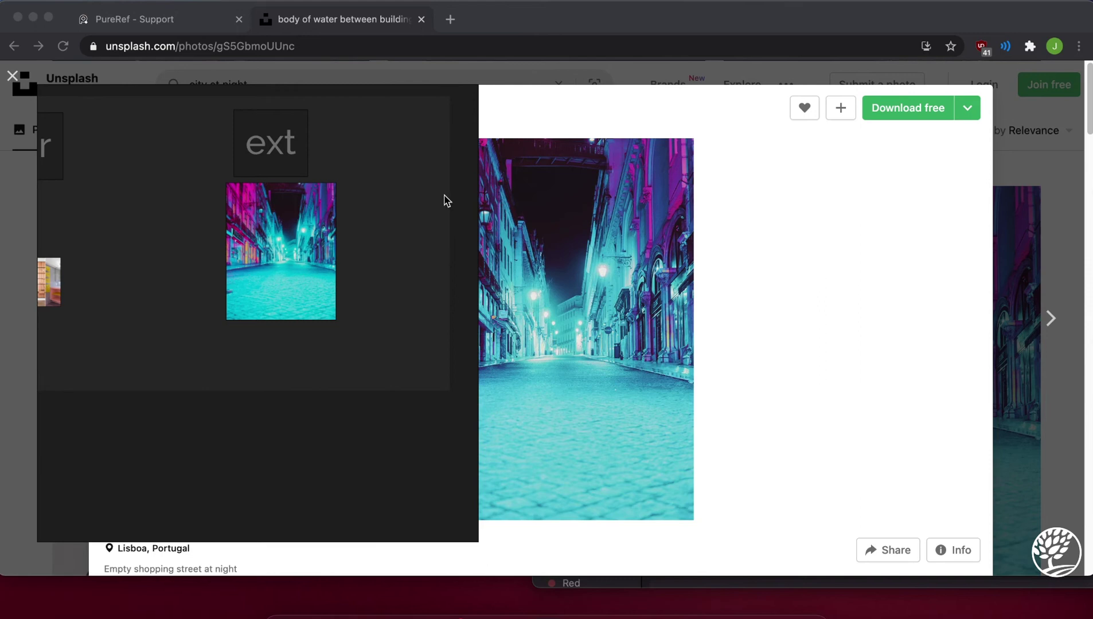
{"action": "scroll", "coordinate": [300, 252], "scroll_direction": "up", "scroll_amount": 4}
{"action": "scroll", "coordinate": [349, 269], "scroll_direction": "down", "scroll_amount": 3}
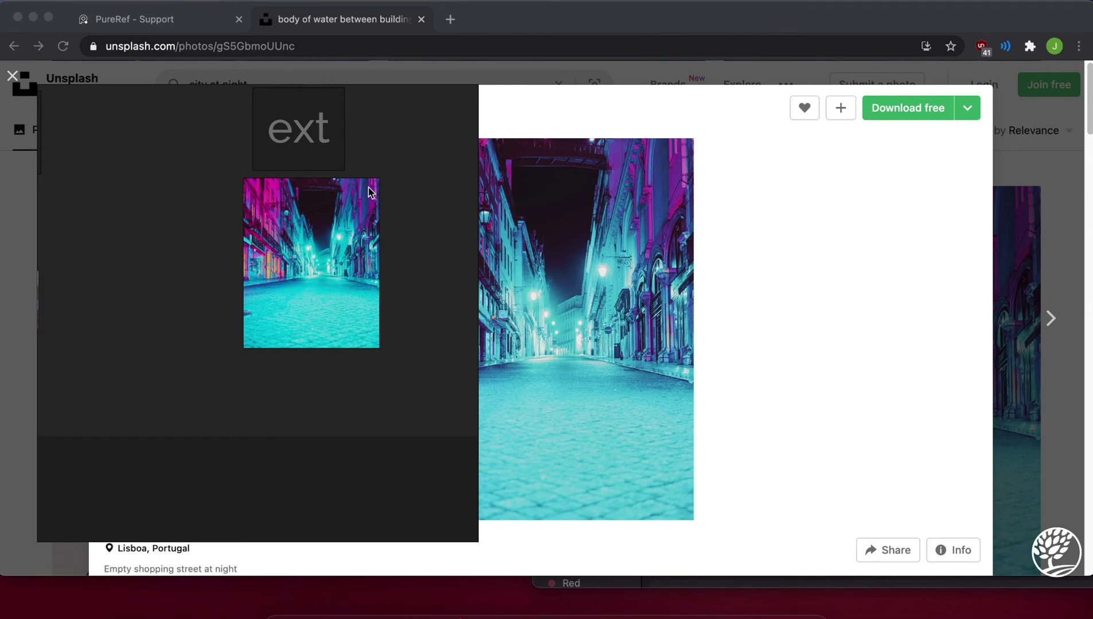
{"action": "scroll", "coordinate": [371, 193], "scroll_direction": "down", "scroll_amount": 3}
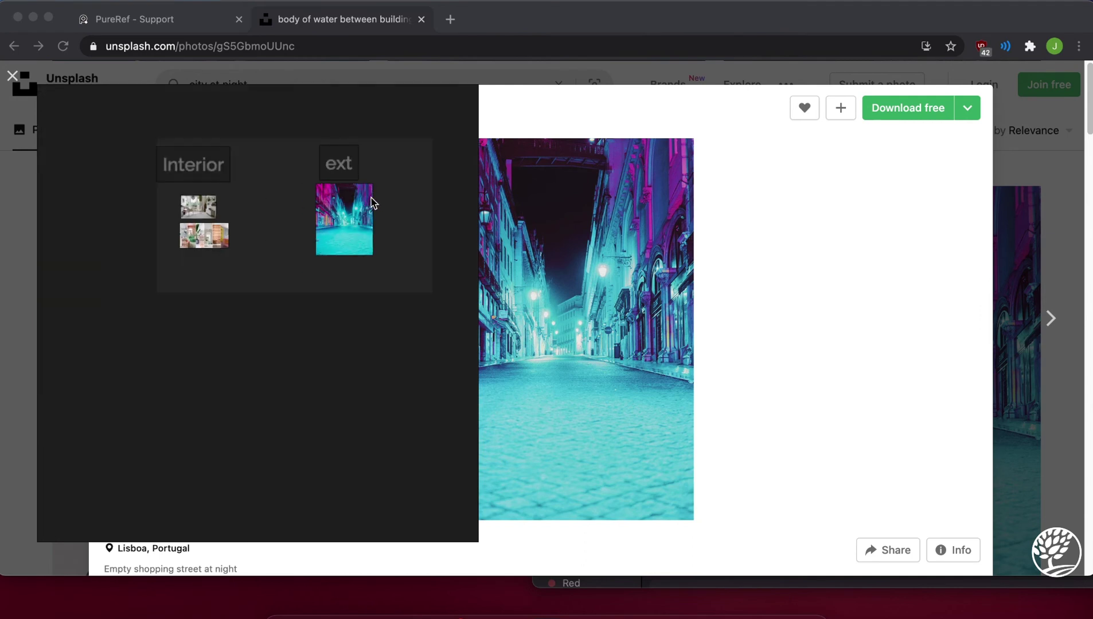
{"action": "scroll", "coordinate": [227, 217], "scroll_direction": "up", "scroll_amount": 3}
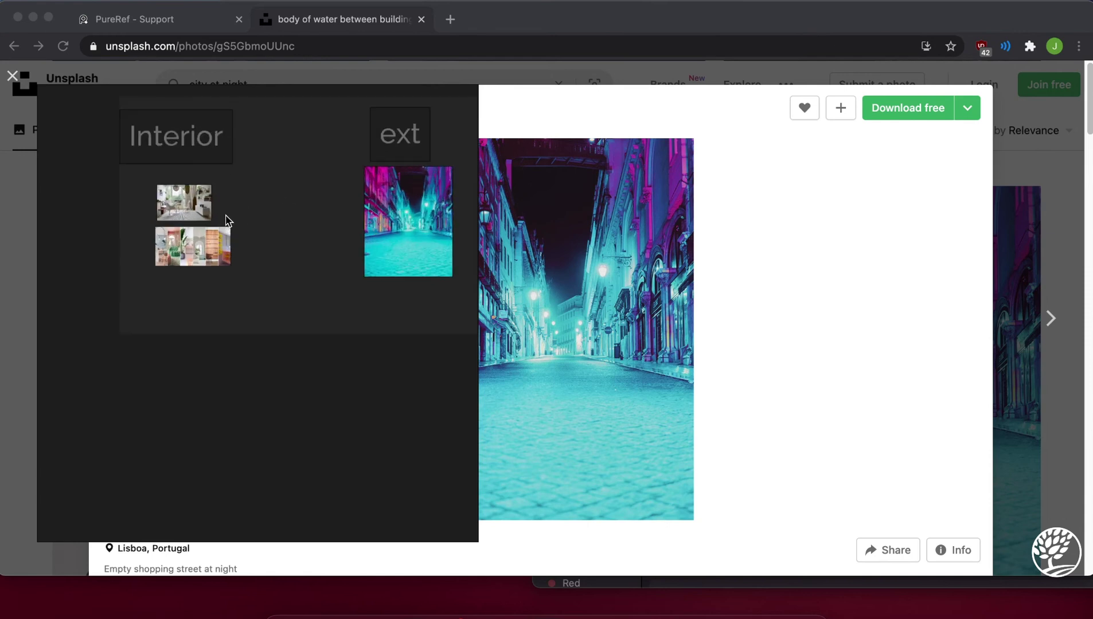
{"action": "scroll", "coordinate": [228, 221], "scroll_direction": "down", "scroll_amount": 2}
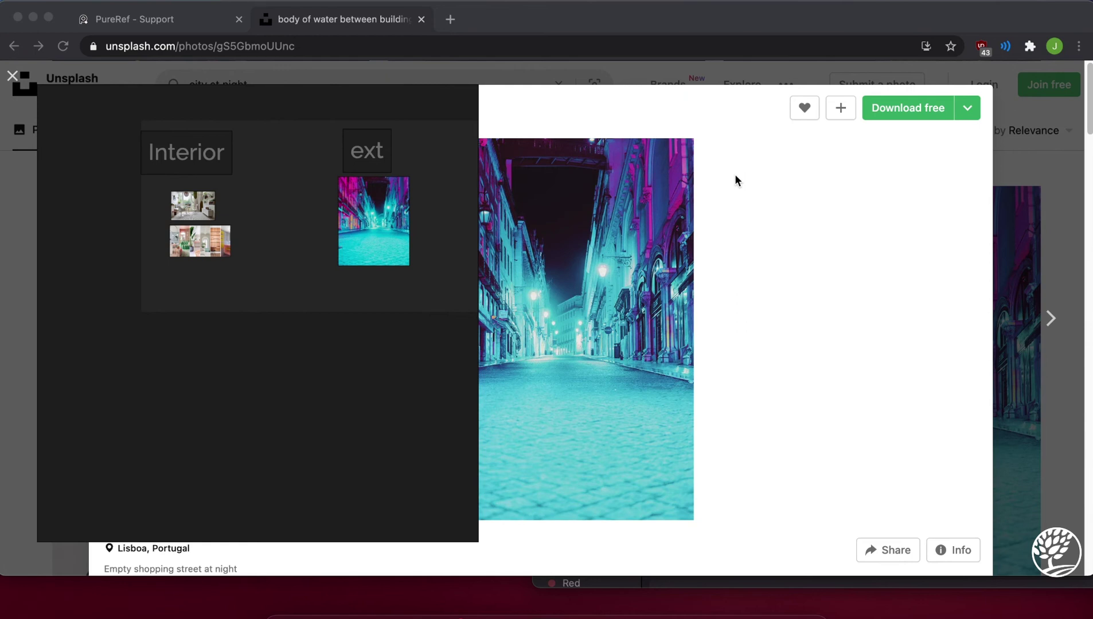
{"action": "scroll", "coordinate": [134, 273], "scroll_direction": "up", "scroll_amount": 5}
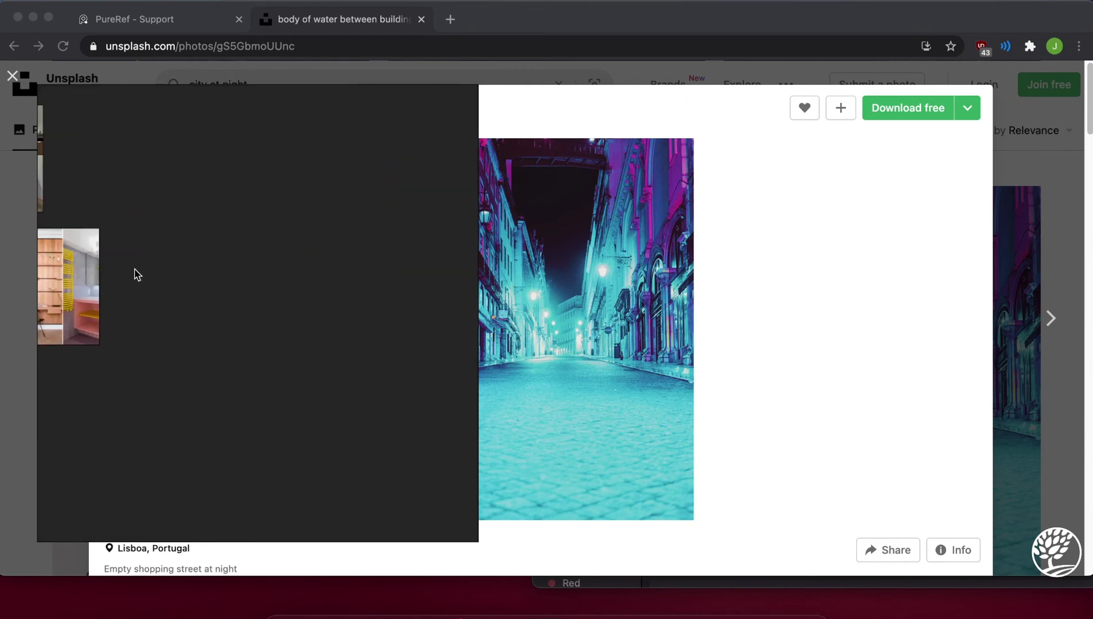
{"action": "scroll", "coordinate": [480, 356], "scroll_direction": "right", "scroll_amount": 1}
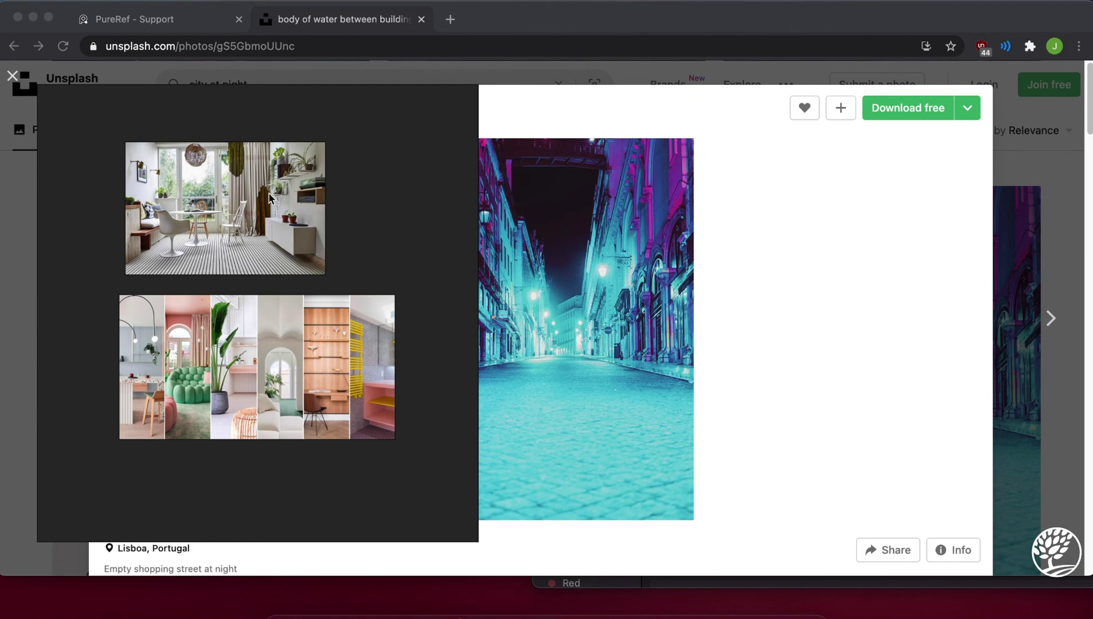
{"action": "scroll", "coordinate": [269, 172], "scroll_direction": "down", "scroll_amount": 3}
{"action": "scroll", "coordinate": [269, 172], "scroll_direction": "down", "scroll_amount": 2}
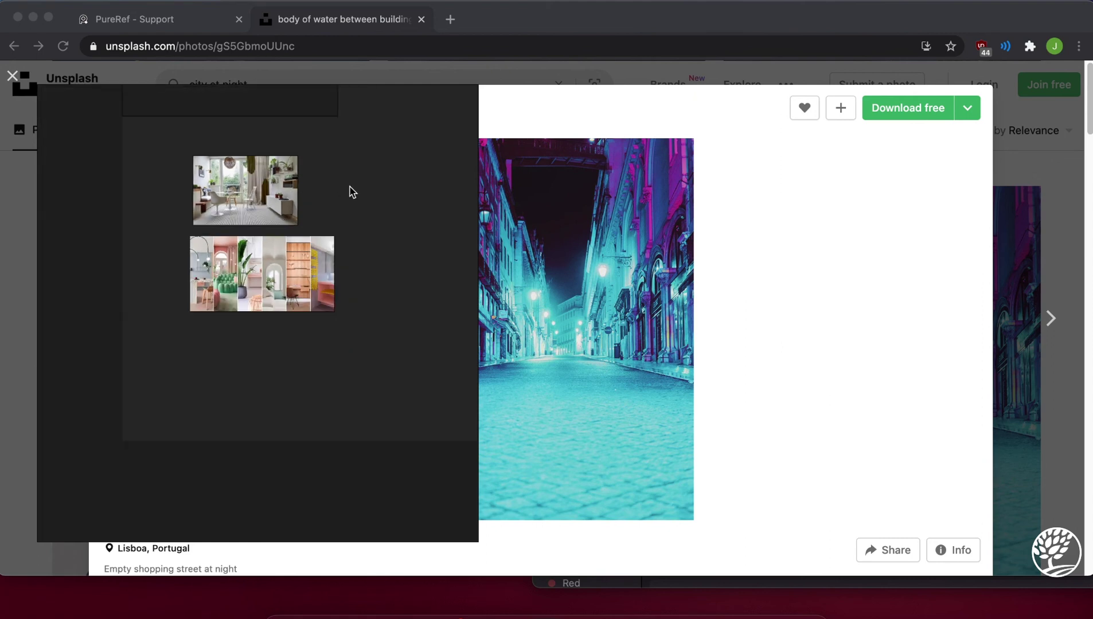
{"action": "scroll", "coordinate": [349, 190], "scroll_direction": "down", "scroll_amount": 3}
{"action": "left_click_drag", "start_coordinate": [388, 194], "coordinate": [308, 244]}
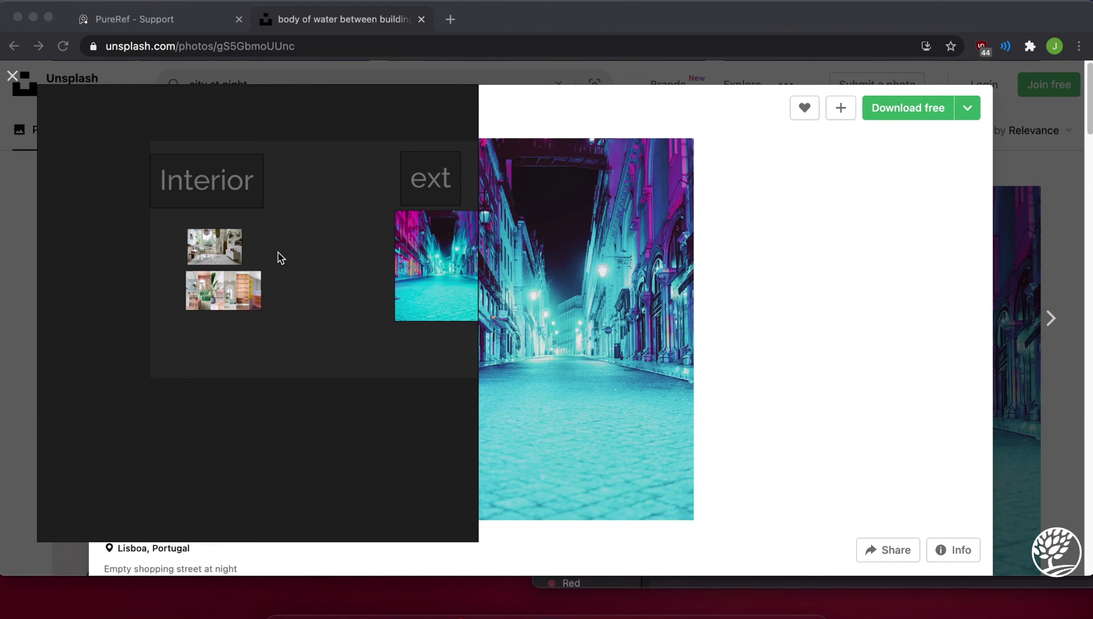
- Shift the PureRef window slightly down and to the right over the browser page
{"action": "left_click_drag", "start_coordinate": [311, 241], "coordinate": [317, 276]}
{"action": "scroll", "coordinate": [320, 276], "scroll_direction": "down", "scroll_amount": 5}
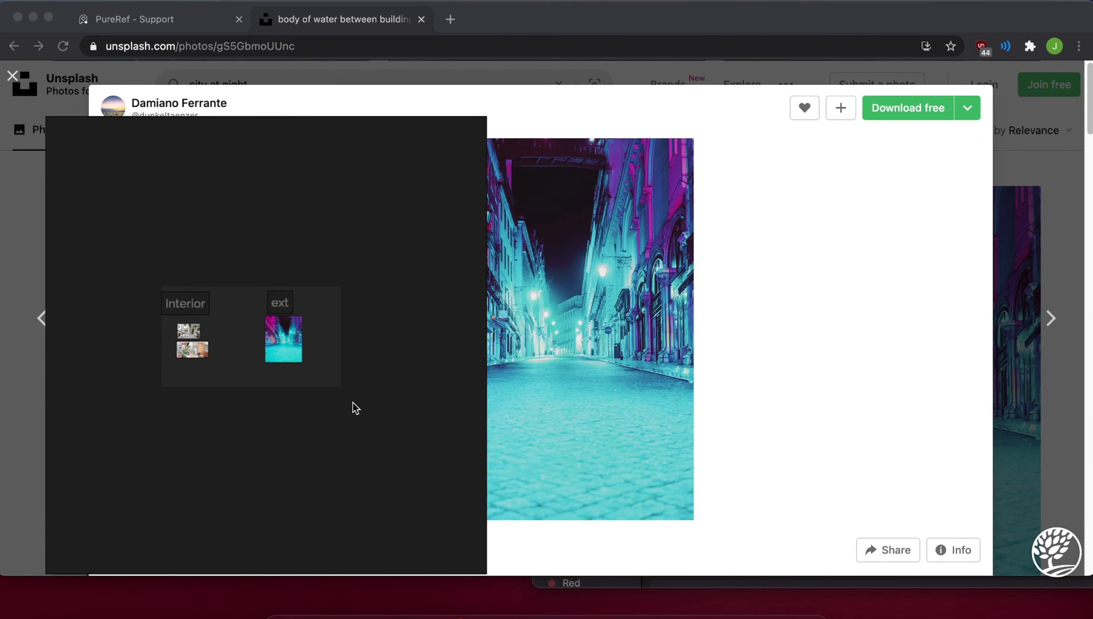
{"action": "scroll", "coordinate": [275, 342], "scroll_direction": "up", "scroll_amount": 4}
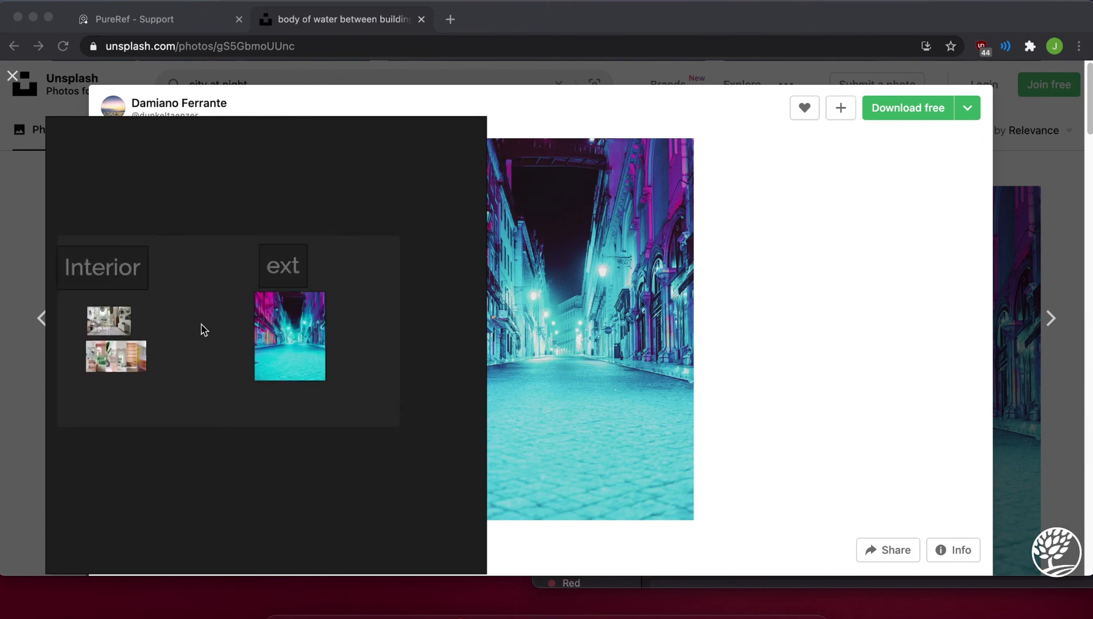
- Pan and zoom around the Interior group, then bring up the board's context menu
{"action": "left_click_drag", "start_coordinate": [202, 324], "coordinate": [289, 311]}
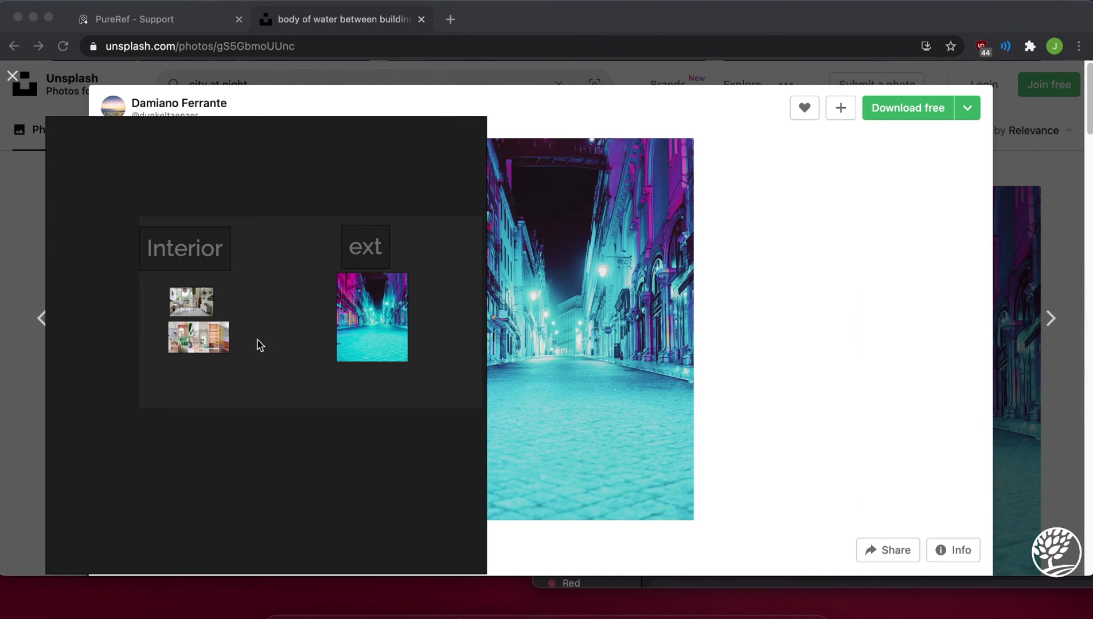
{"action": "scroll", "coordinate": [173, 286], "scroll_direction": "up", "scroll_amount": 3}
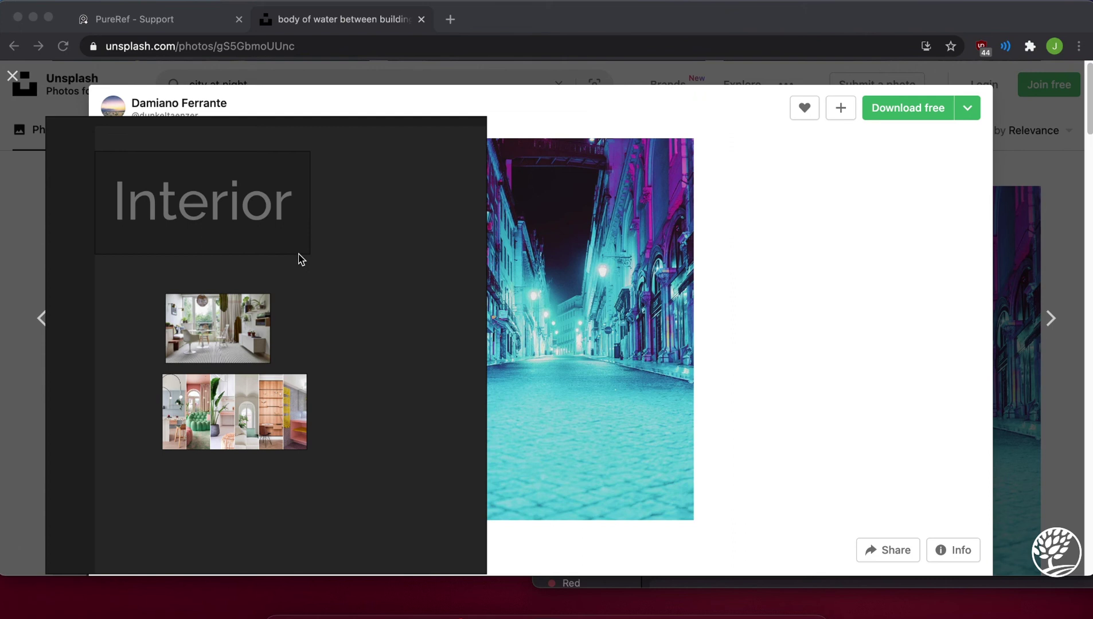
{"action": "scroll", "coordinate": [300, 259], "scroll_direction": "down", "scroll_amount": 2}
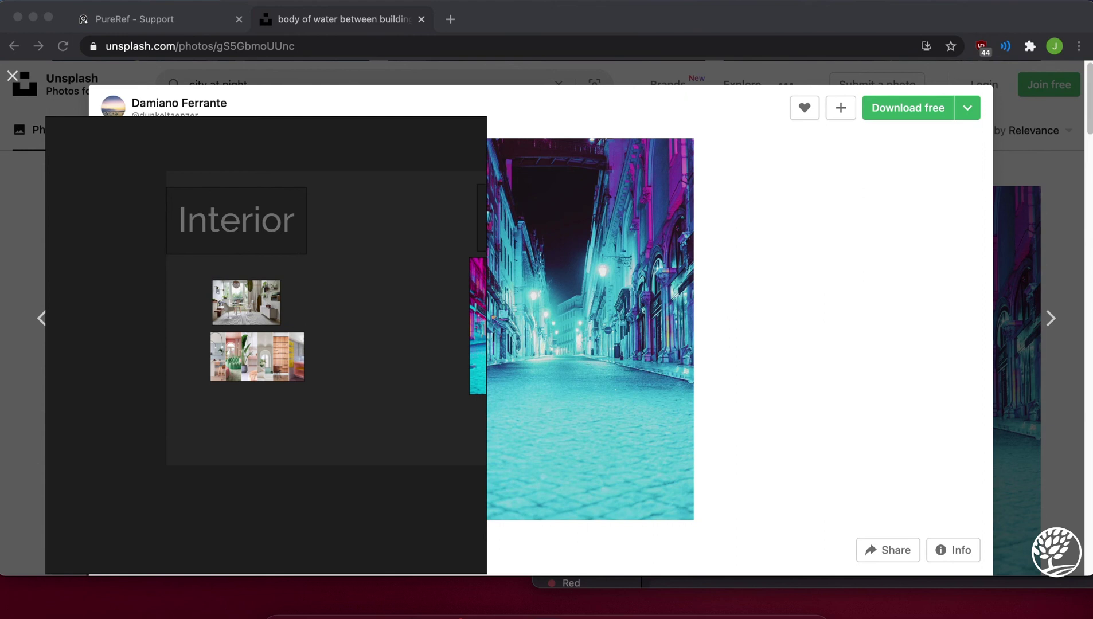
{"action": "right_click", "coordinate": [86, 301]}
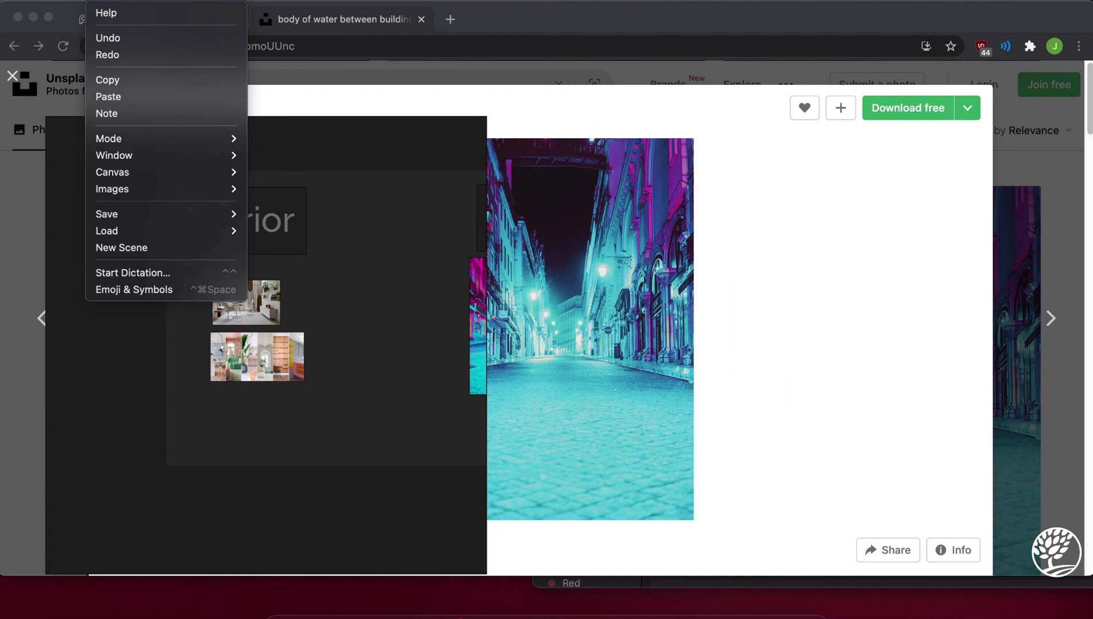
{"action": "left_click", "coordinate": [333, 481]}
{"action": "scroll", "coordinate": [355, 394], "scroll_direction": "down", "scroll_amount": 3}
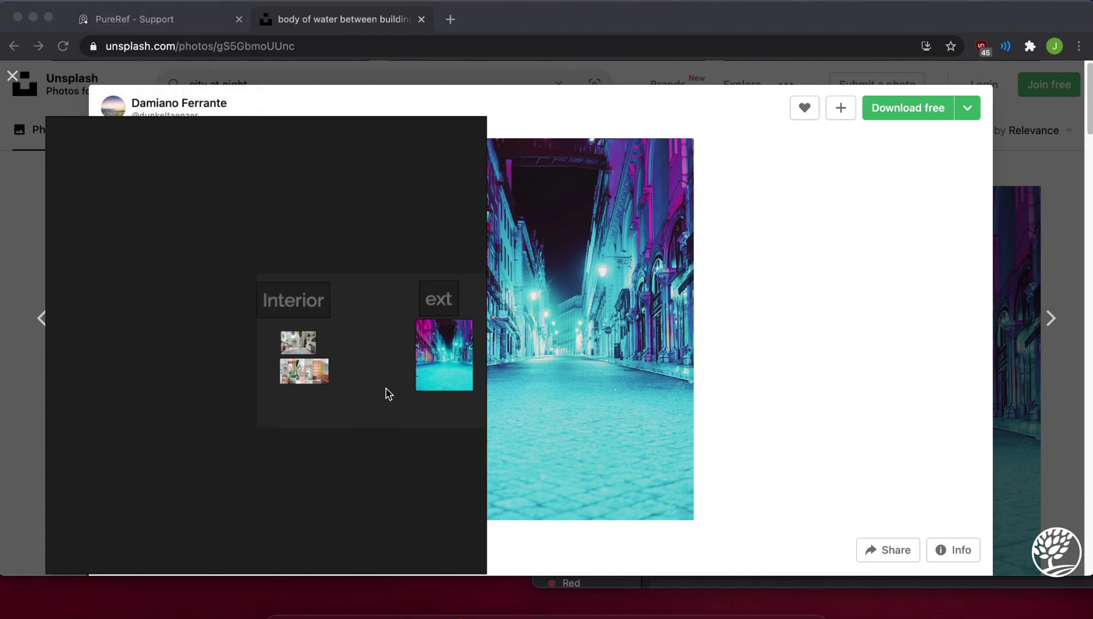
{"action": "left_click_drag", "start_coordinate": [387, 393], "coordinate": [281, 392]}
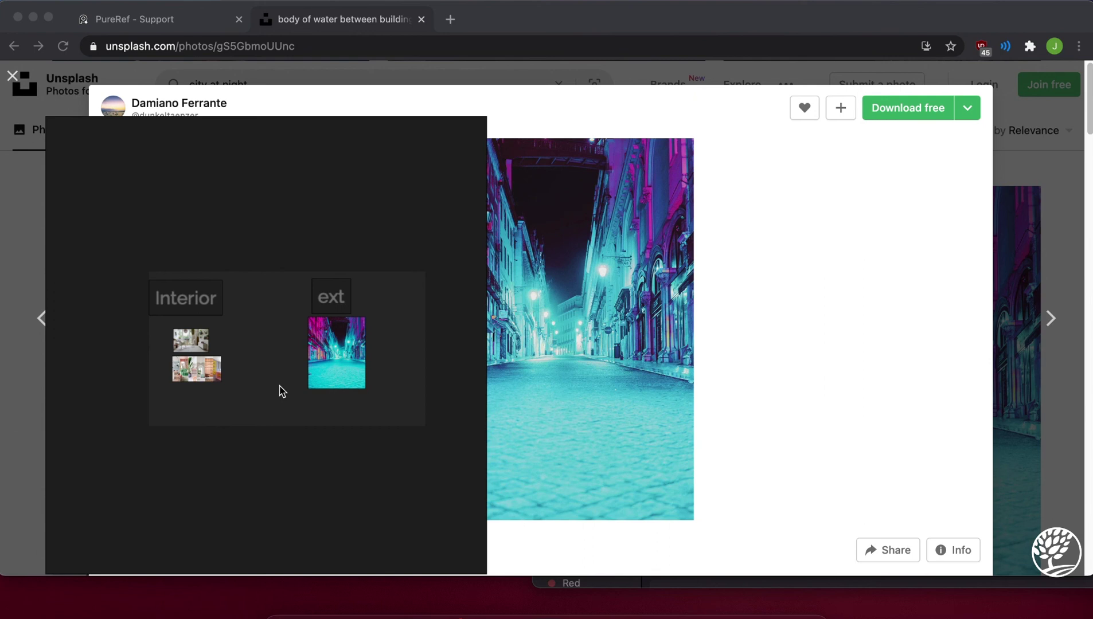
{"action": "scroll", "coordinate": [288, 385], "scroll_direction": "up", "scroll_amount": 3}
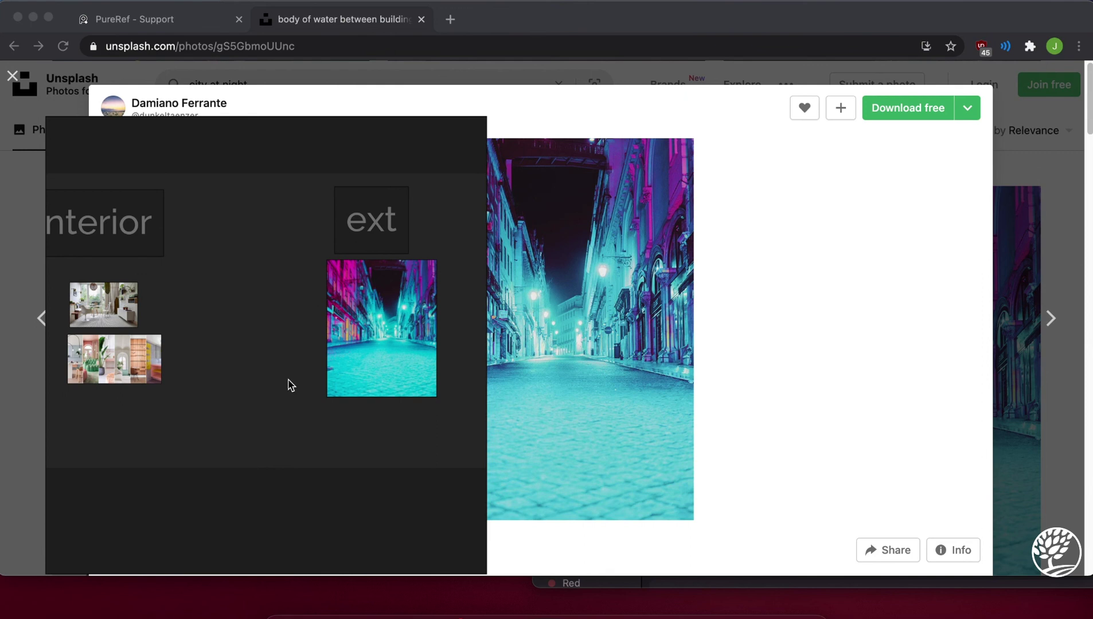